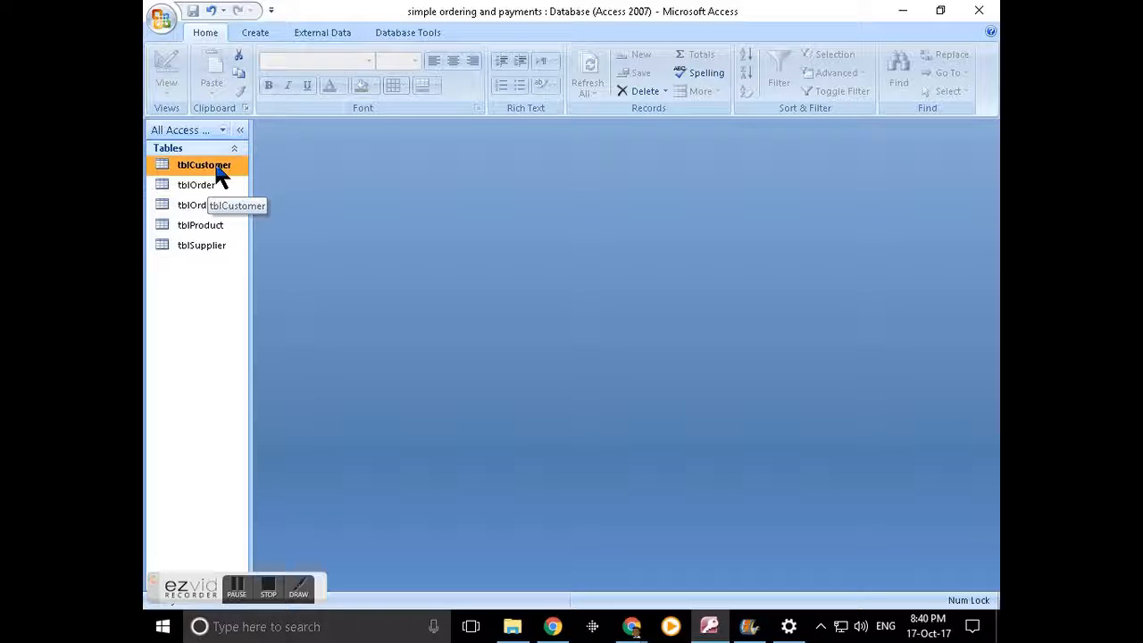
# - Switch the ribbon to the Create tab to reach the new-object tools
pyautogui.click(249, 34)
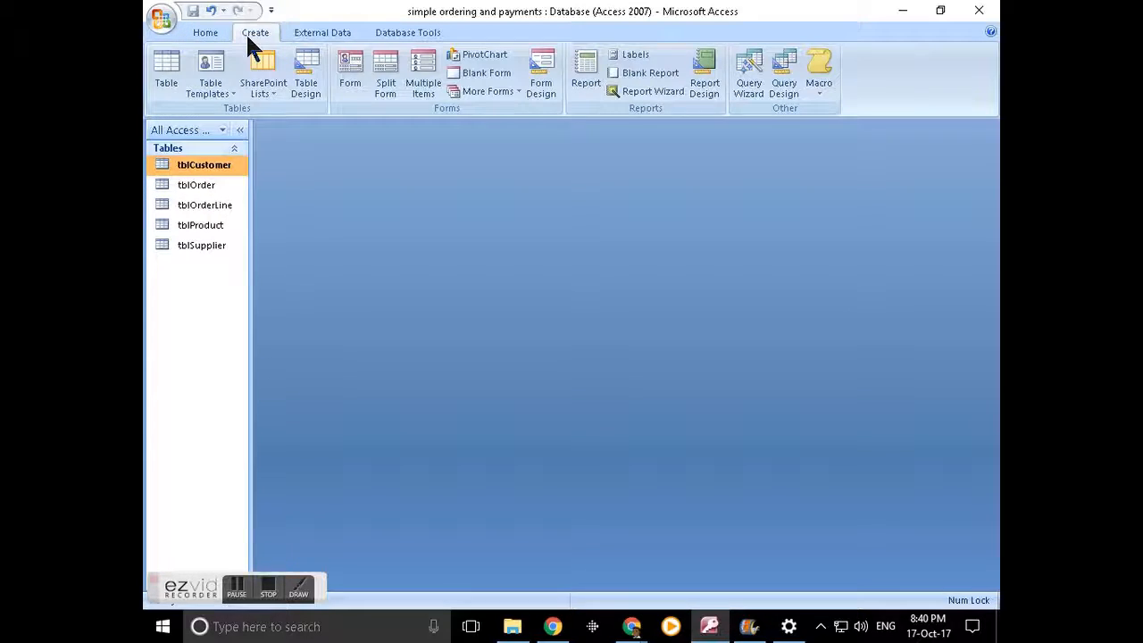
pyautogui.click(354, 73)
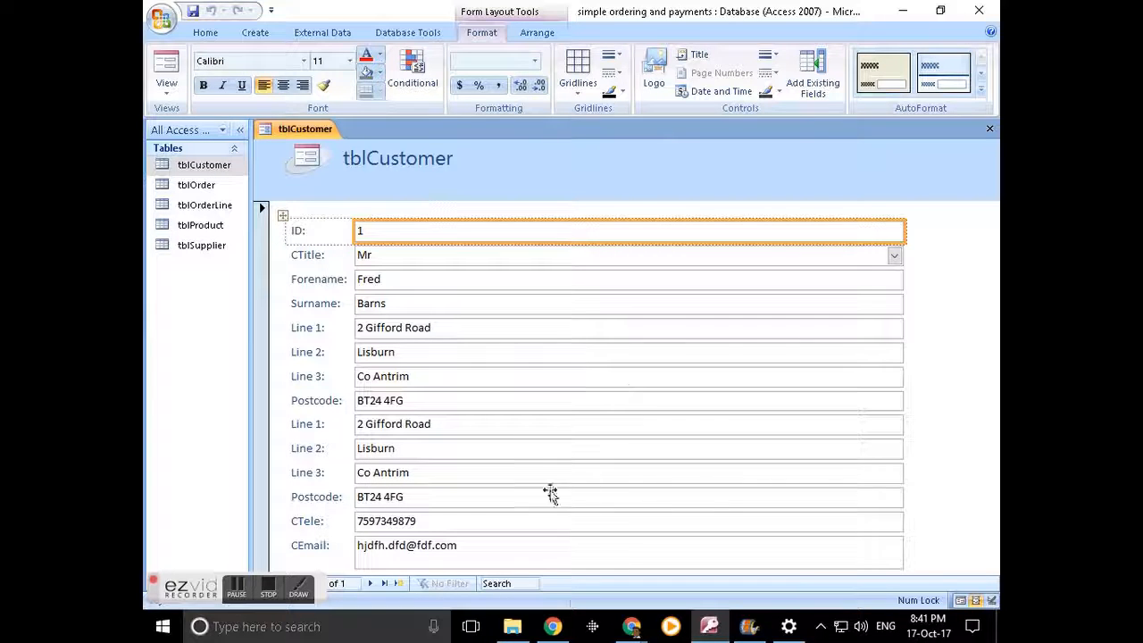
pyautogui.click(451, 552)
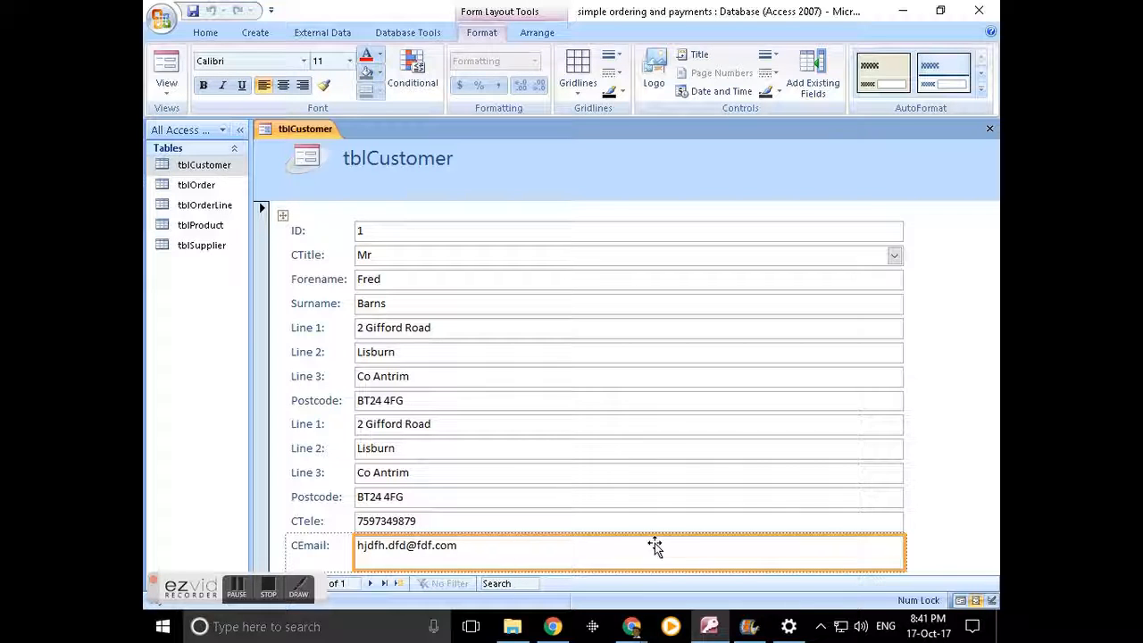
pyautogui.click(989, 129)
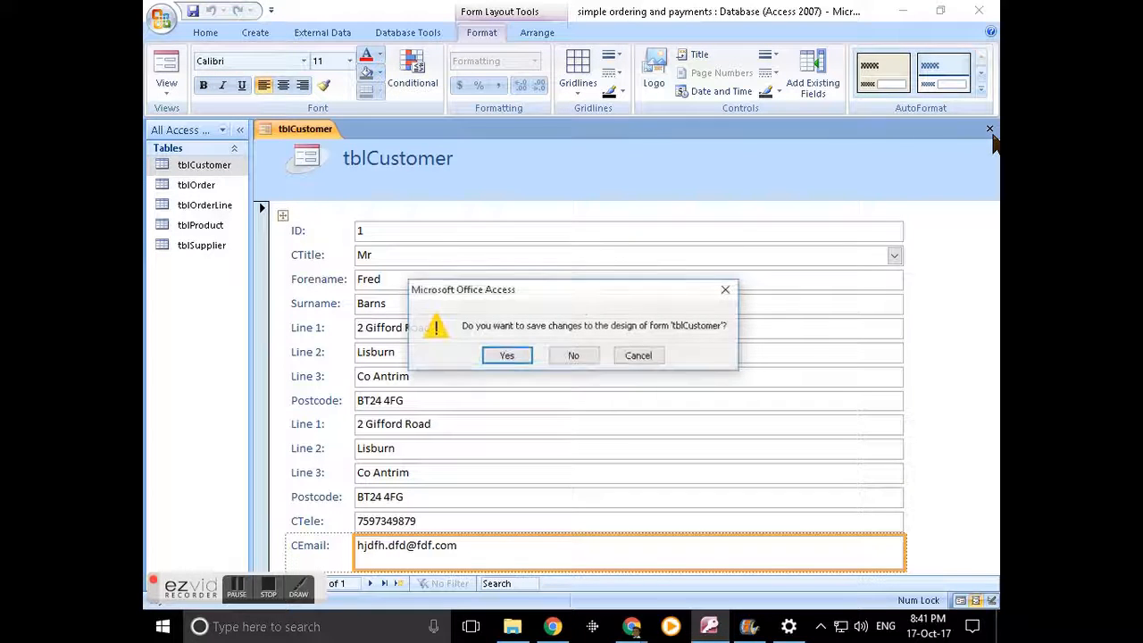
pyautogui.click(573, 357)
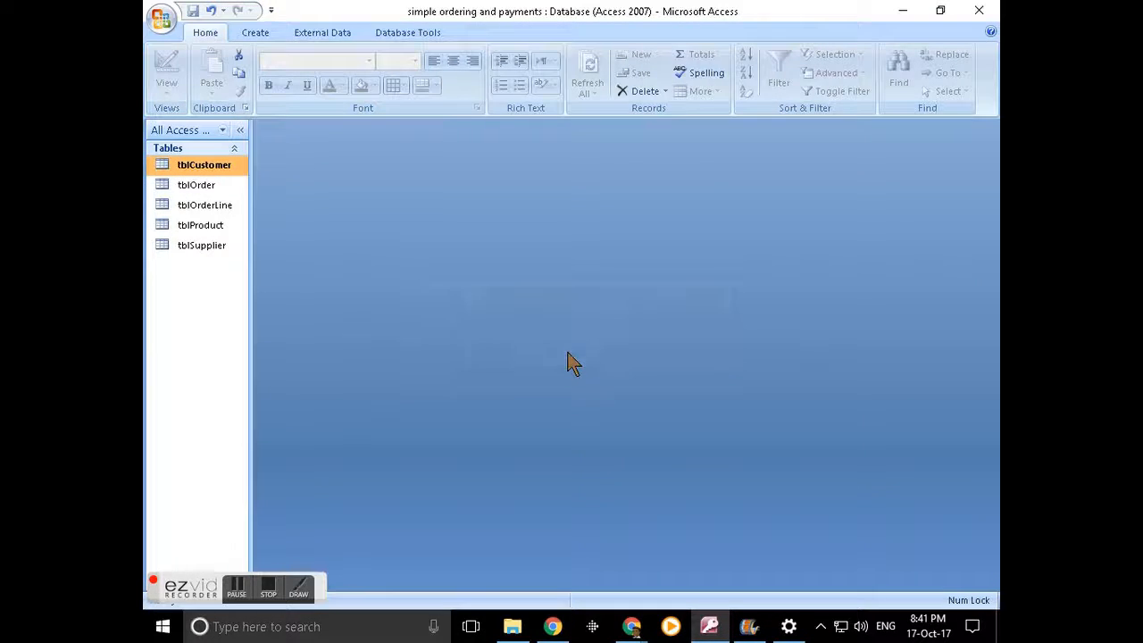
# - Open tblCustomer in Design View and caption CTitle 'Title' and CTele 'Phone'
pyautogui.rightClick(198, 168)
pyautogui.click(280, 185)
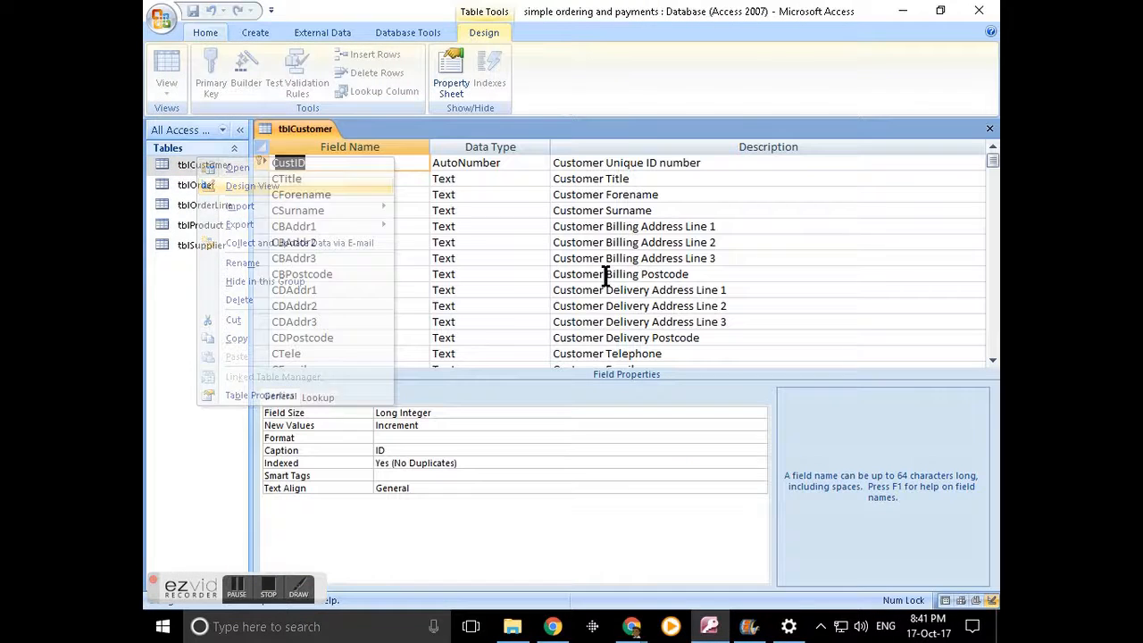
pyautogui.click(308, 180)
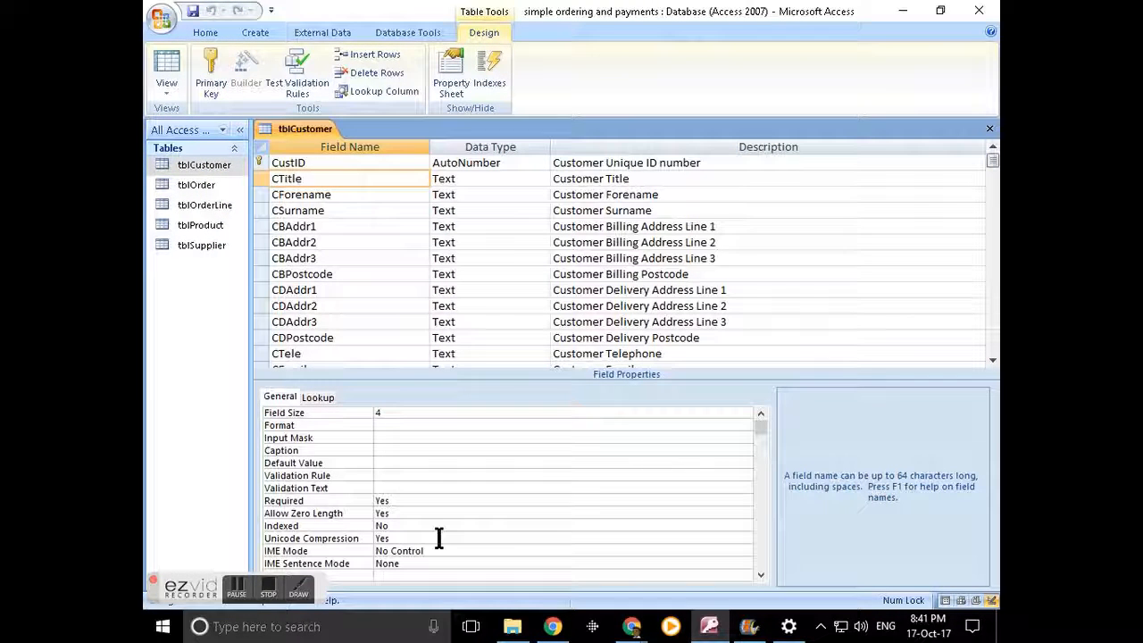
pyautogui.click(398, 449)
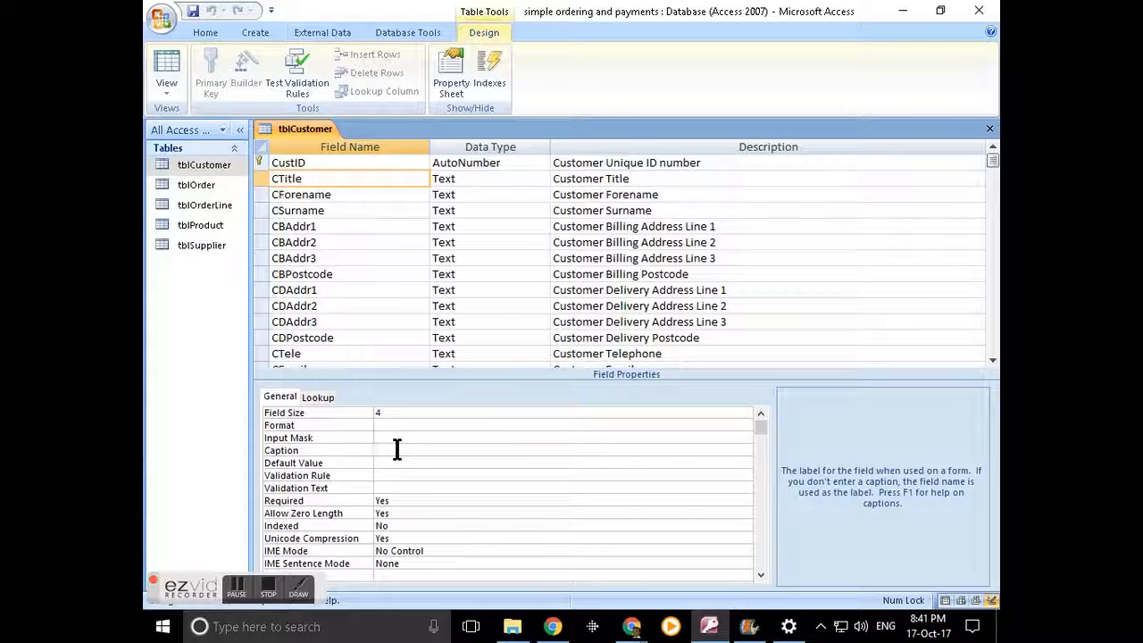
pyautogui.write('Title')
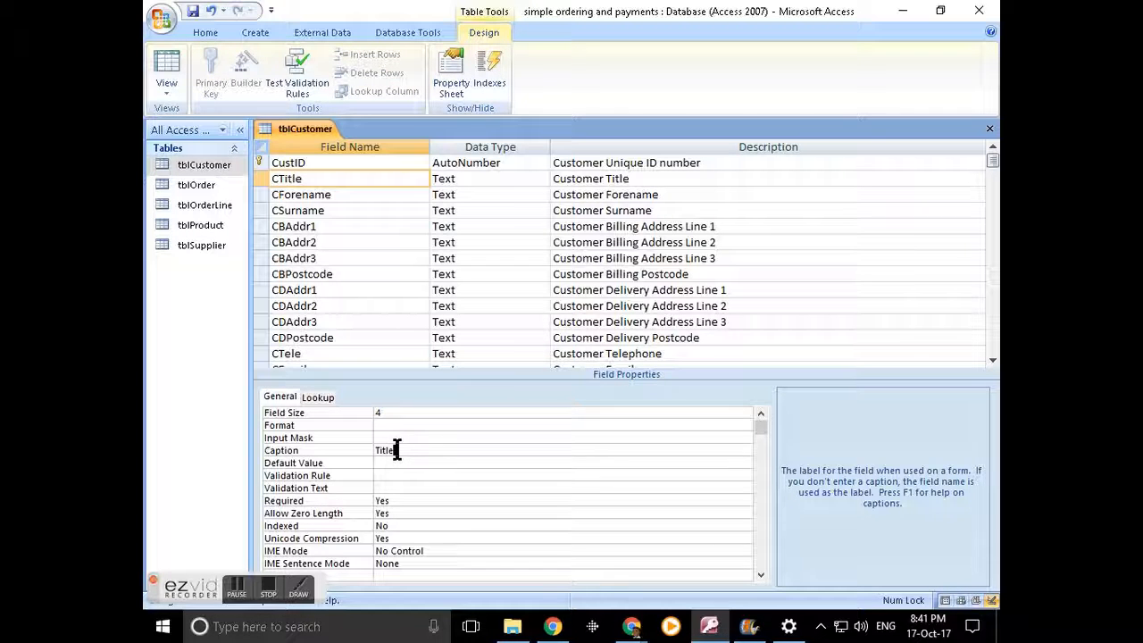
pyautogui.click(326, 354)
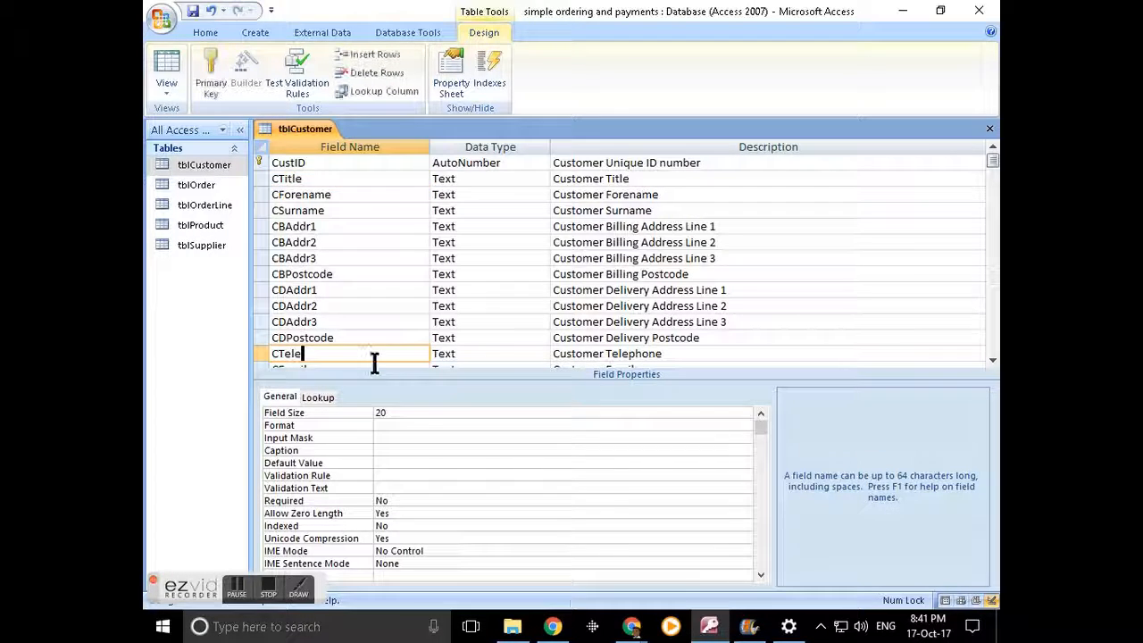
pyautogui.click(381, 452)
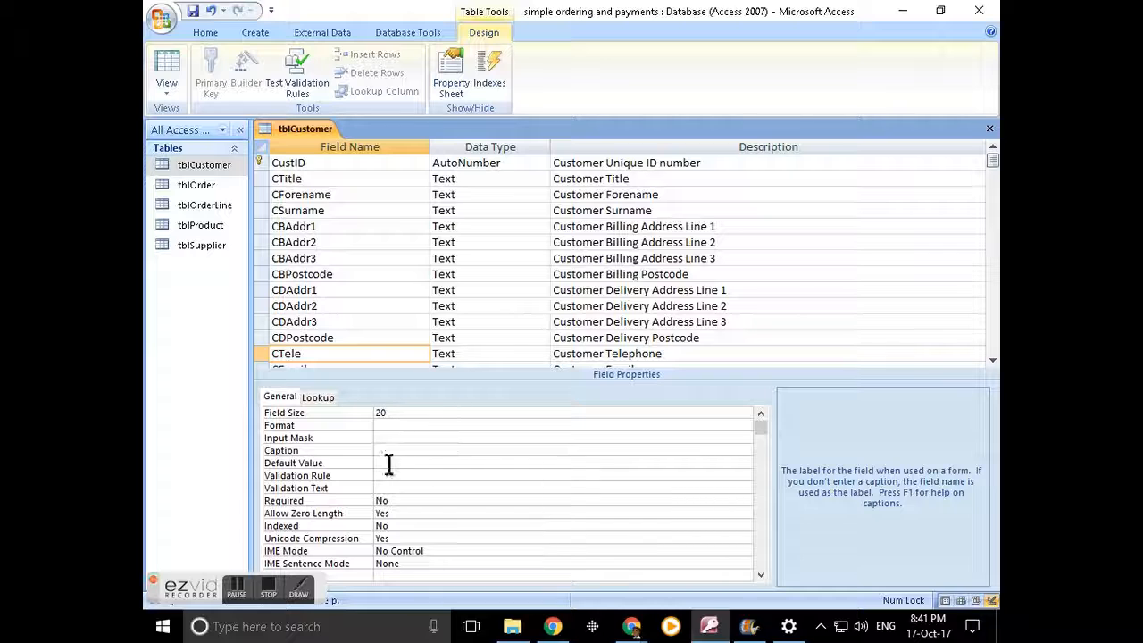
pyautogui.write('Phone')
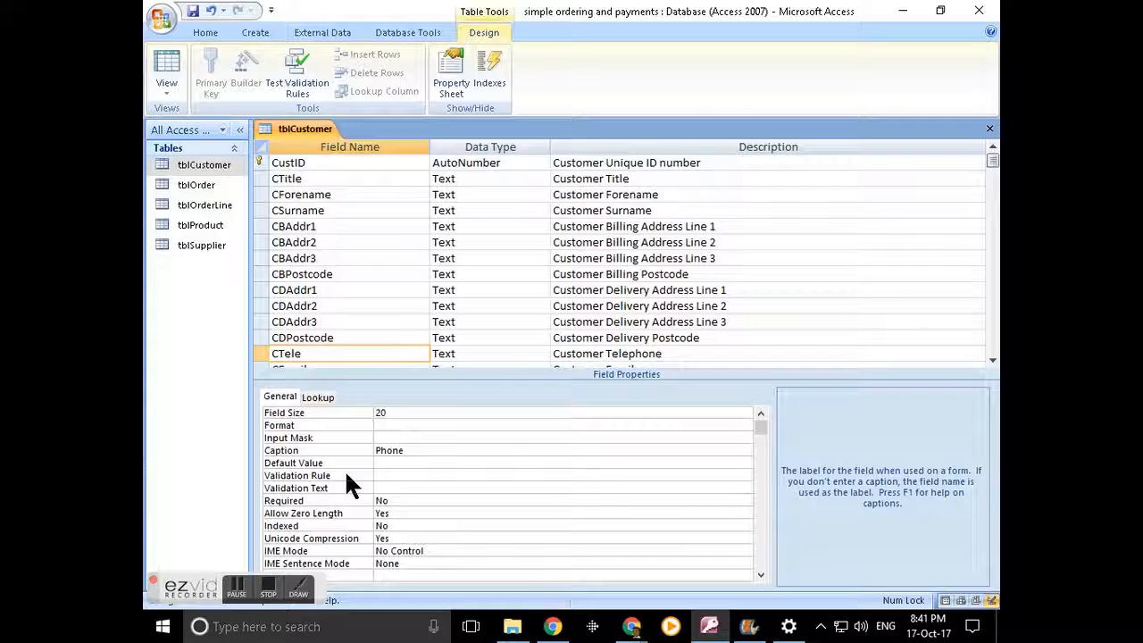
# - Caption CEmail 'Email', then close the table design and save the changes
pyautogui.click(377, 364)
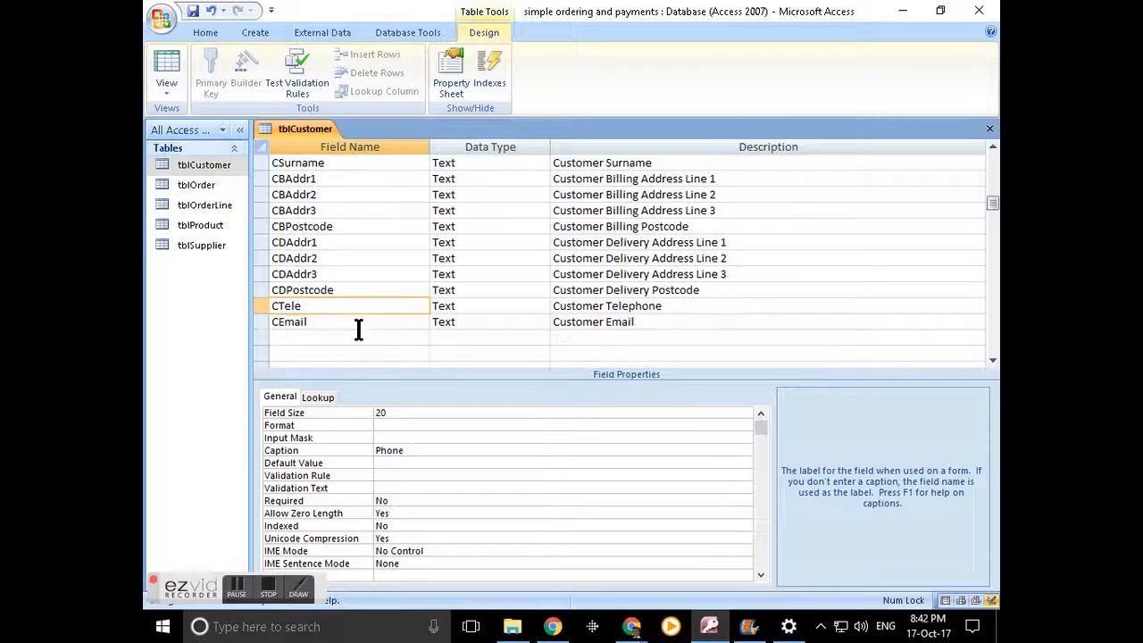
pyautogui.click(393, 448)
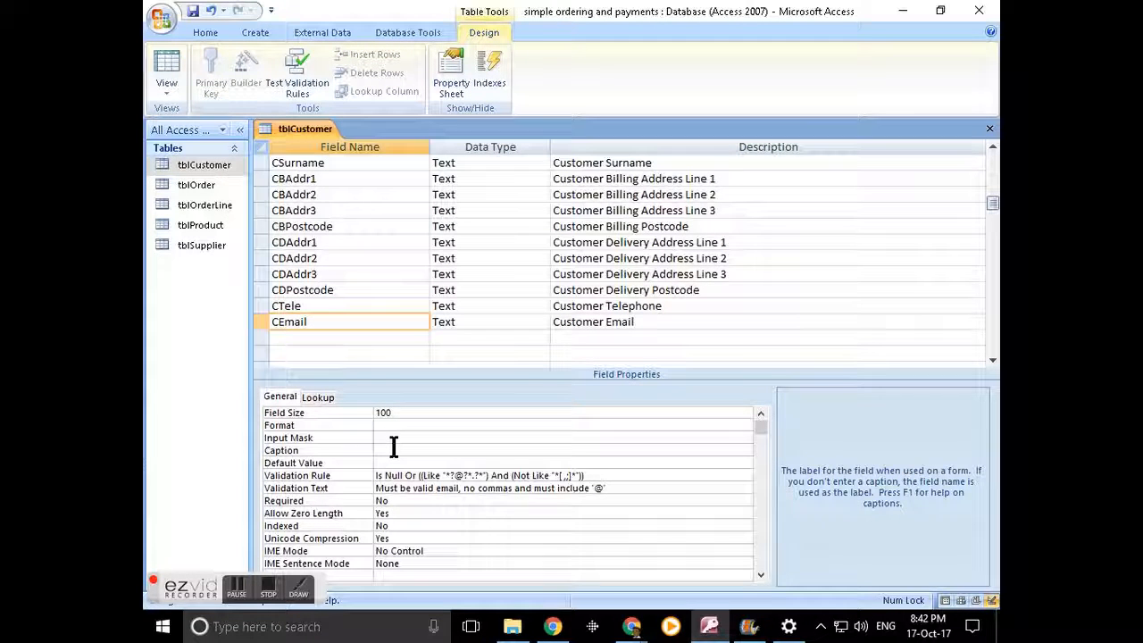
pyautogui.write('Email')
pyautogui.click(988, 130)
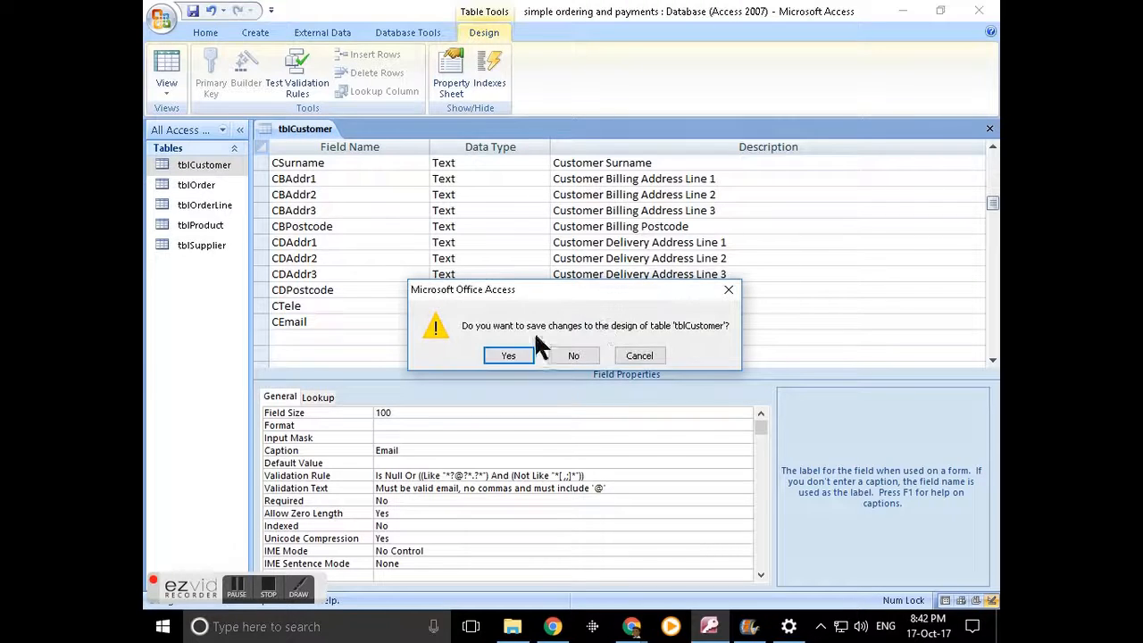
pyautogui.click(510, 354)
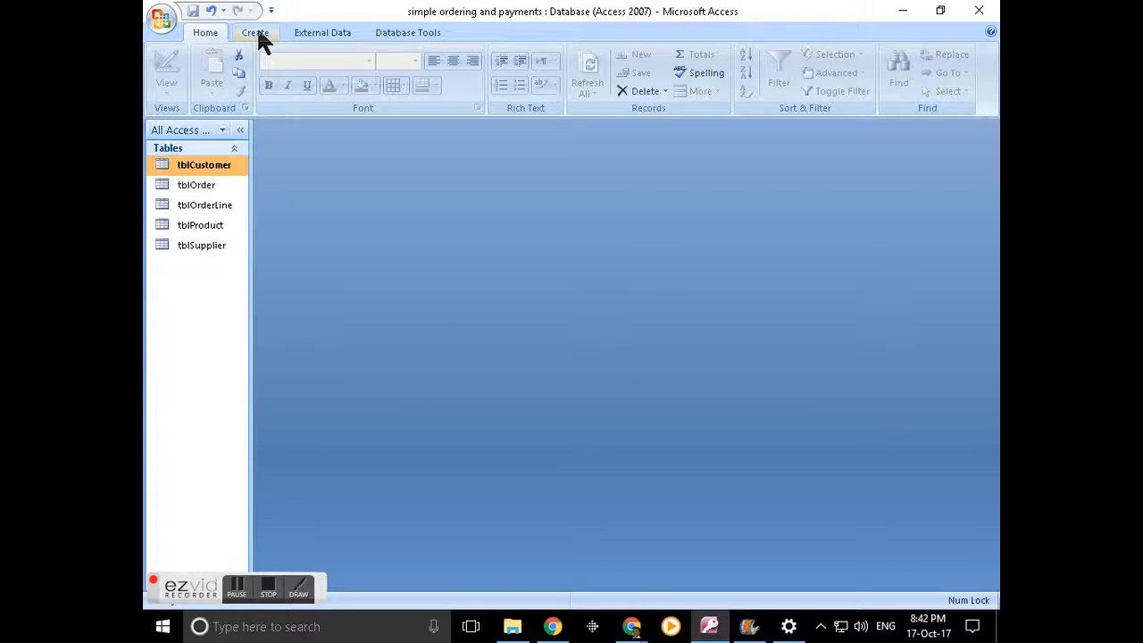
# - Launch the Form Wizard from More Forms and choose tblCustomer as the source
pyautogui.click(256, 36)
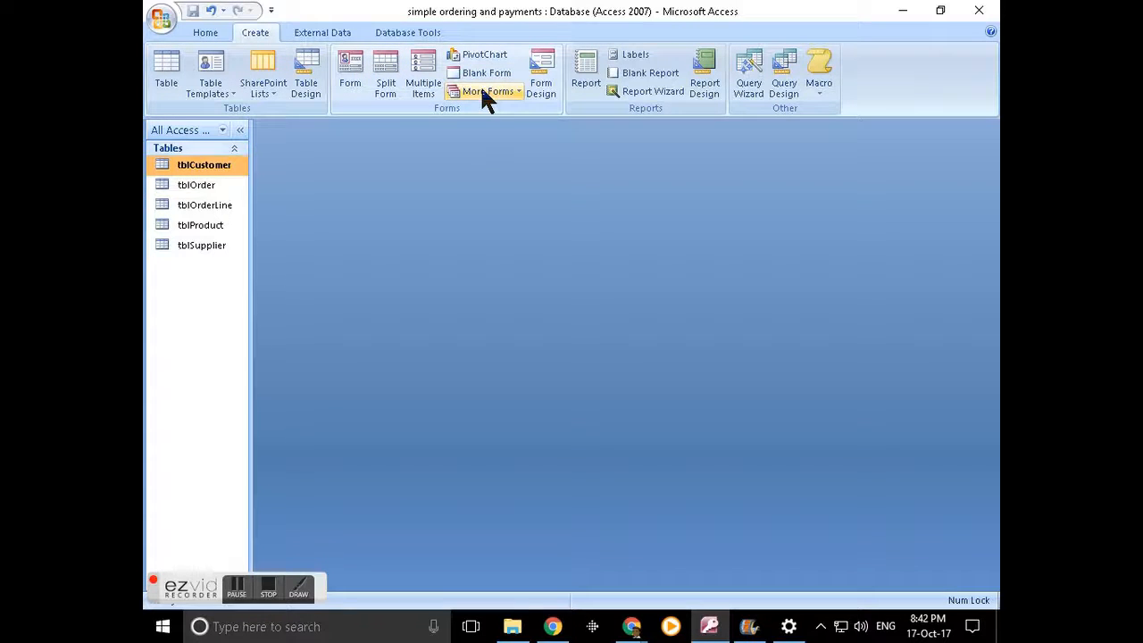
pyautogui.click(482, 93)
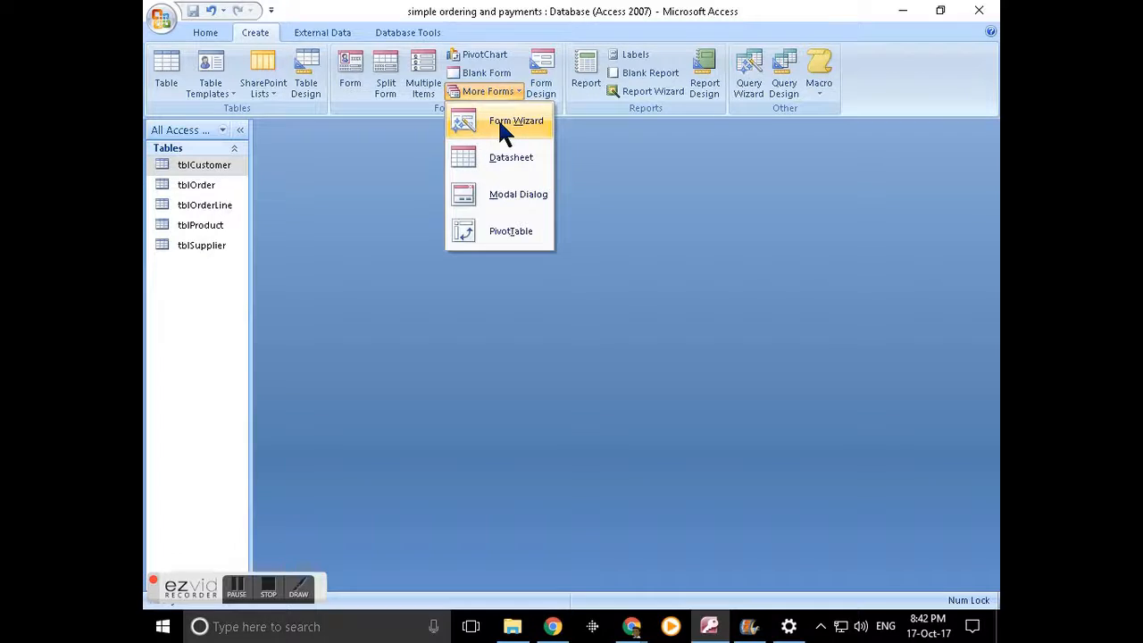
pyautogui.click(500, 130)
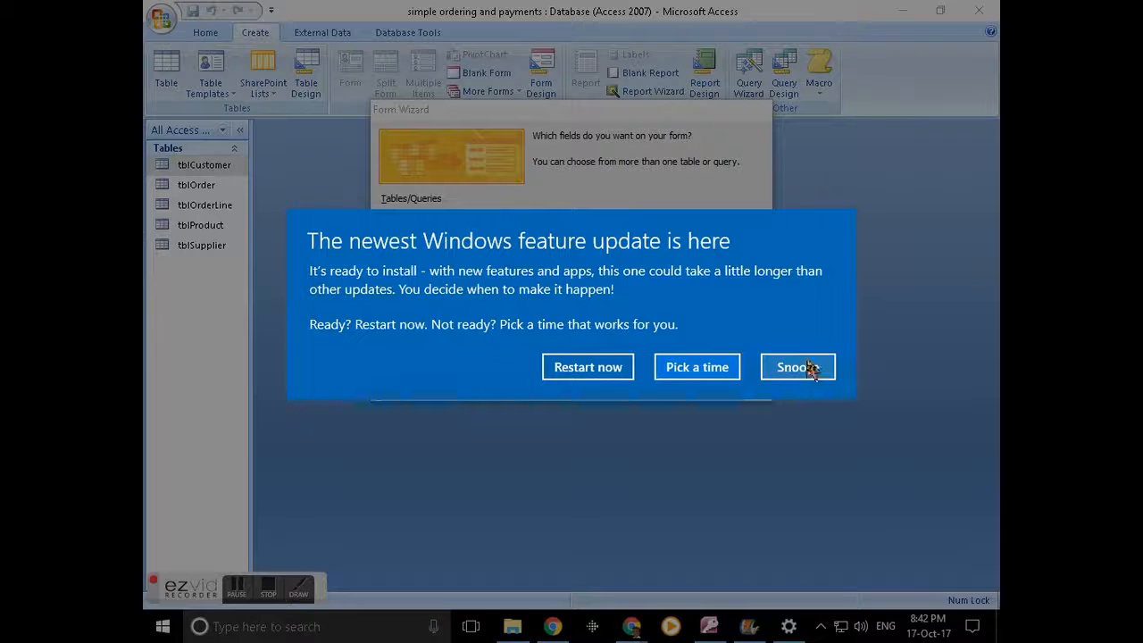
pyautogui.click(808, 367)
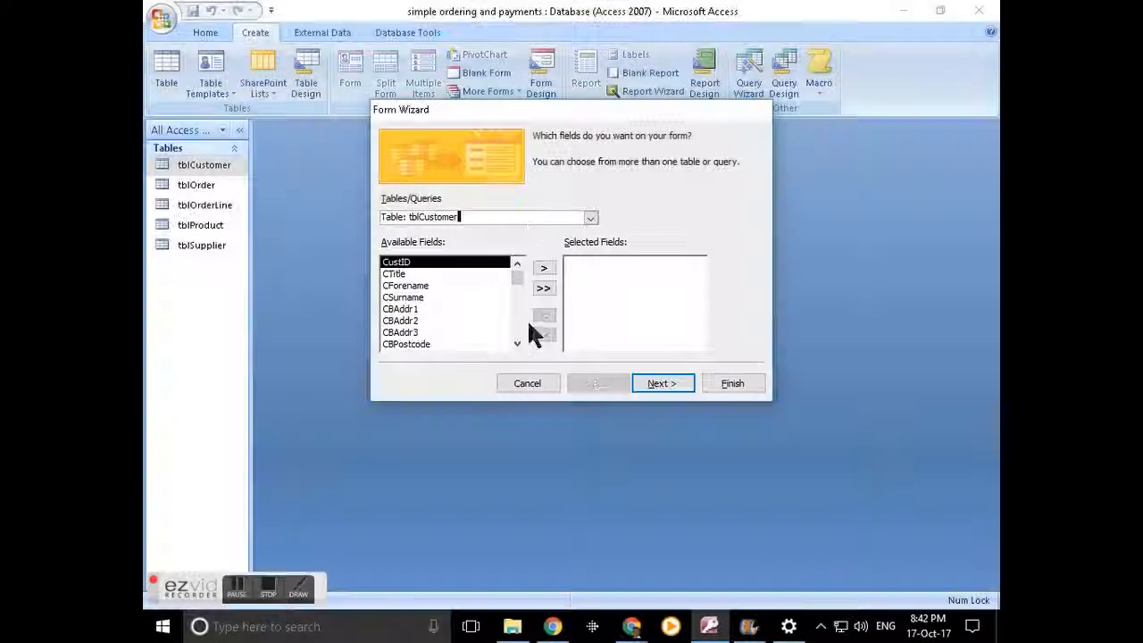
pyautogui.click(591, 217)
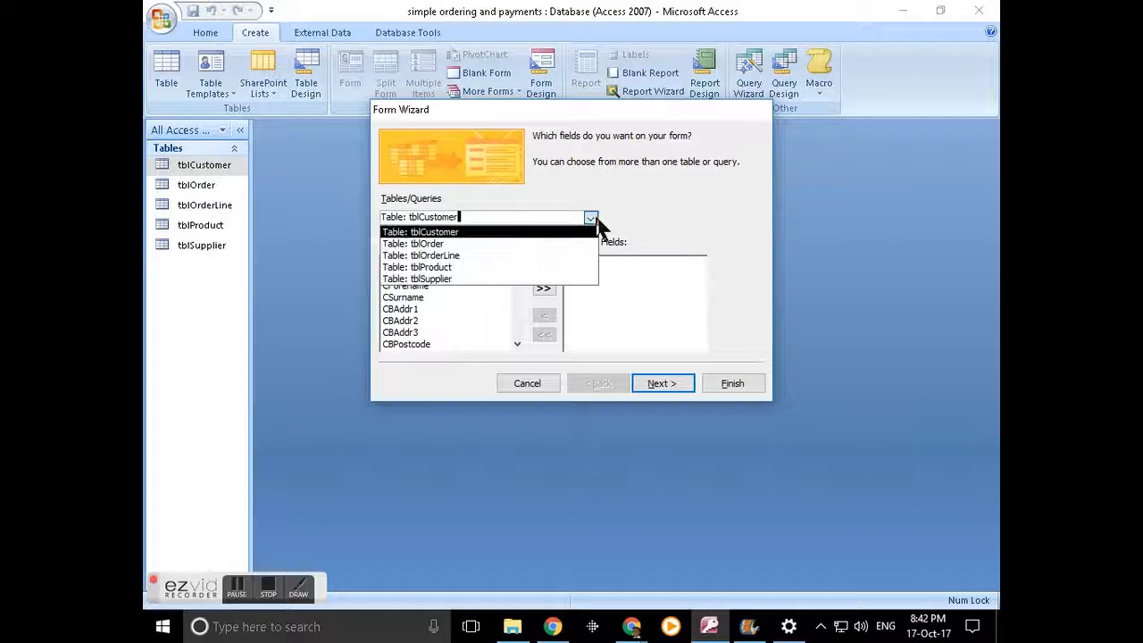
pyautogui.click(469, 233)
# - Add only CustID, CTitle, CForename and CSurname to the form, then continue
pyautogui.click(545, 270)
pyautogui.click(545, 270)
pyautogui.click(544, 269)
pyautogui.click(544, 269)
pyautogui.click(545, 269)
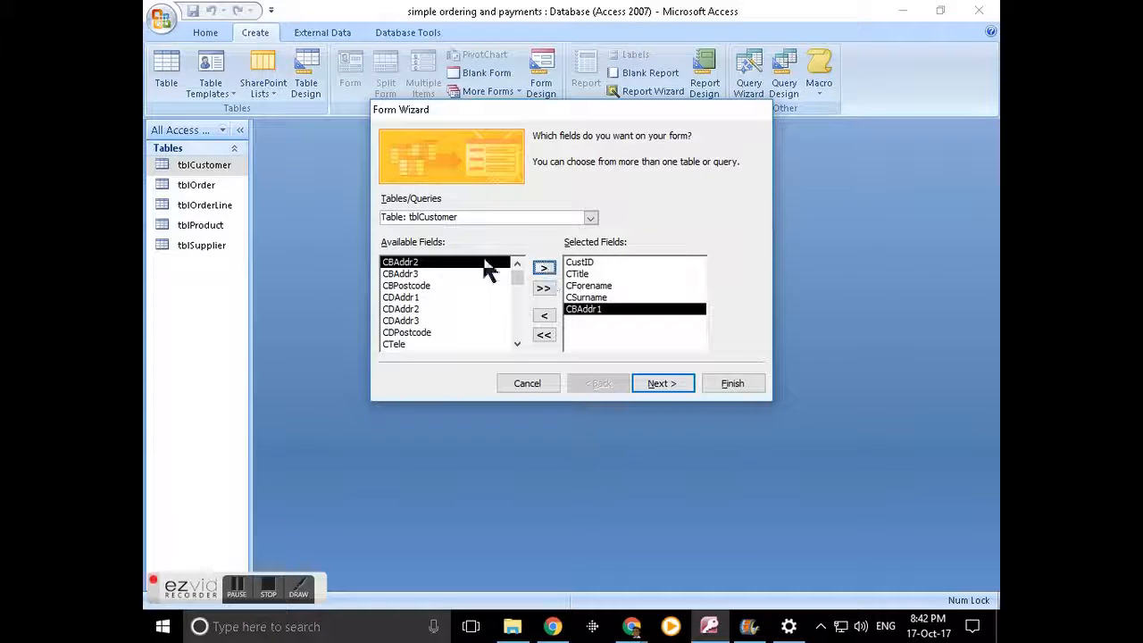
pyautogui.click(545, 317)
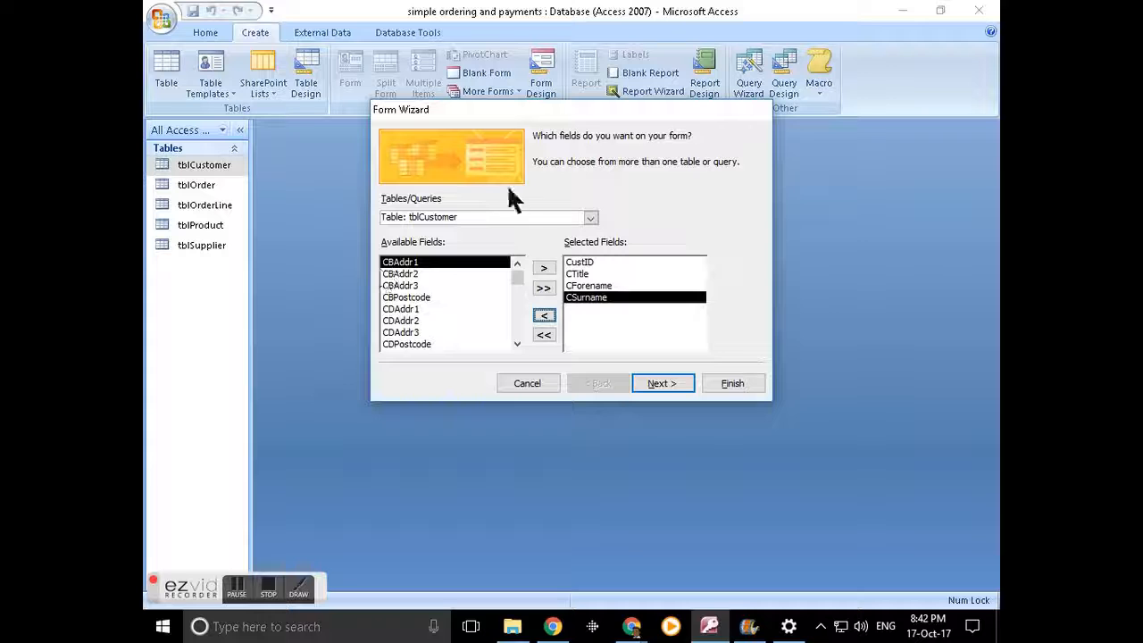
pyautogui.click(660, 384)
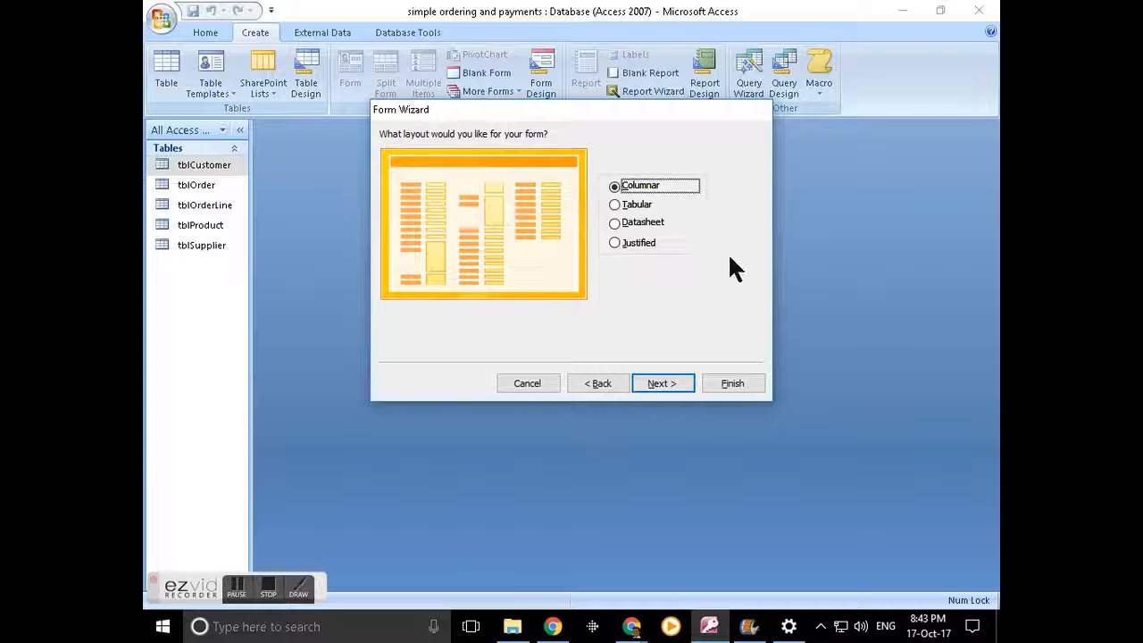
# - Keep the columnar layout and default style, title the form 'Customer Details', and finish
pyautogui.click(665, 387)
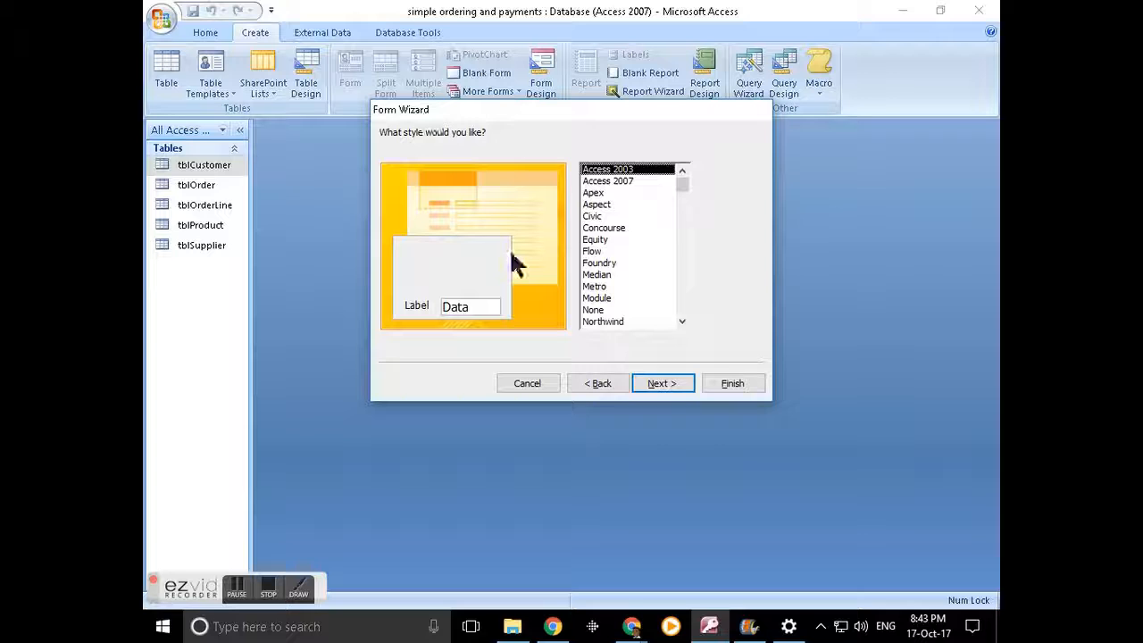
pyautogui.click(663, 384)
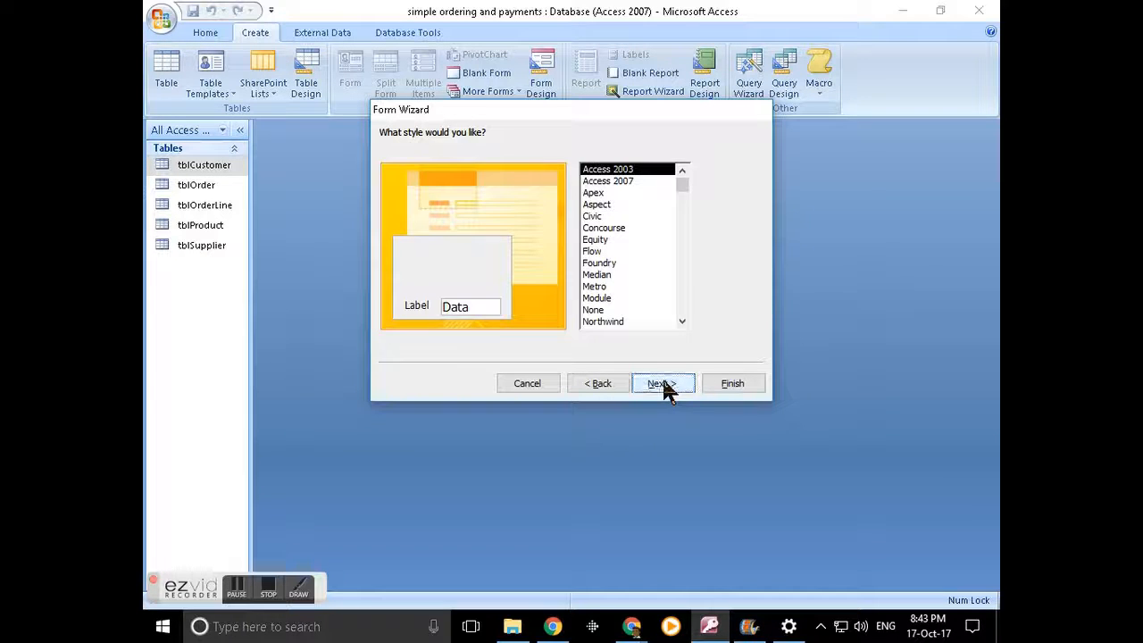
pyautogui.click(569, 155)
pyautogui.moveTo(569, 155); pyautogui.dragTo(467, 159)
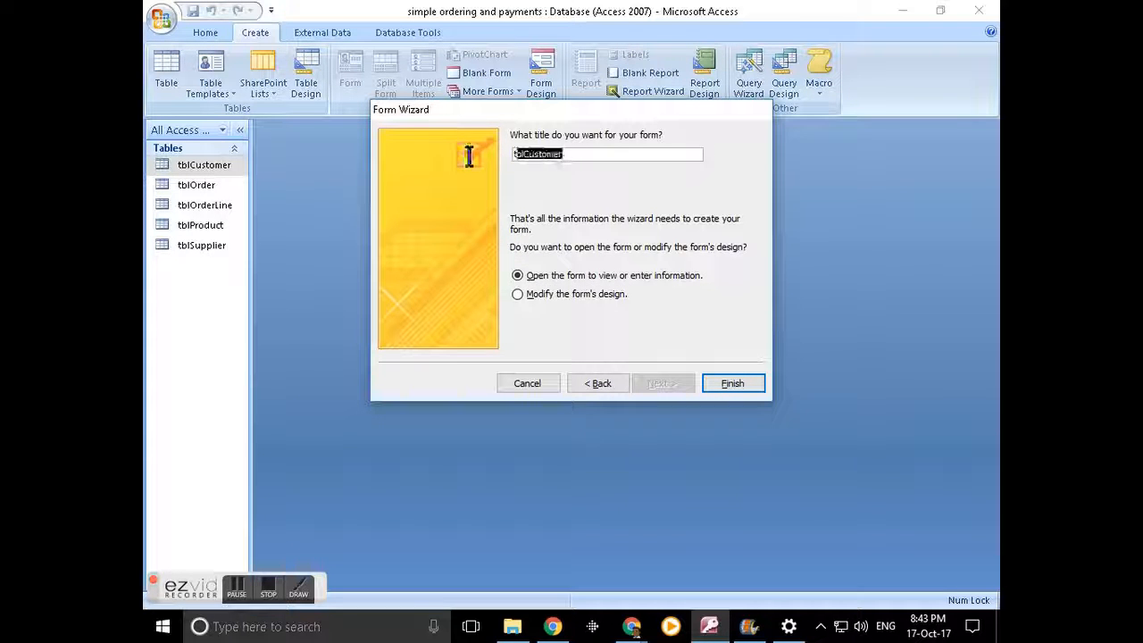
pyautogui.press('BackSpace')
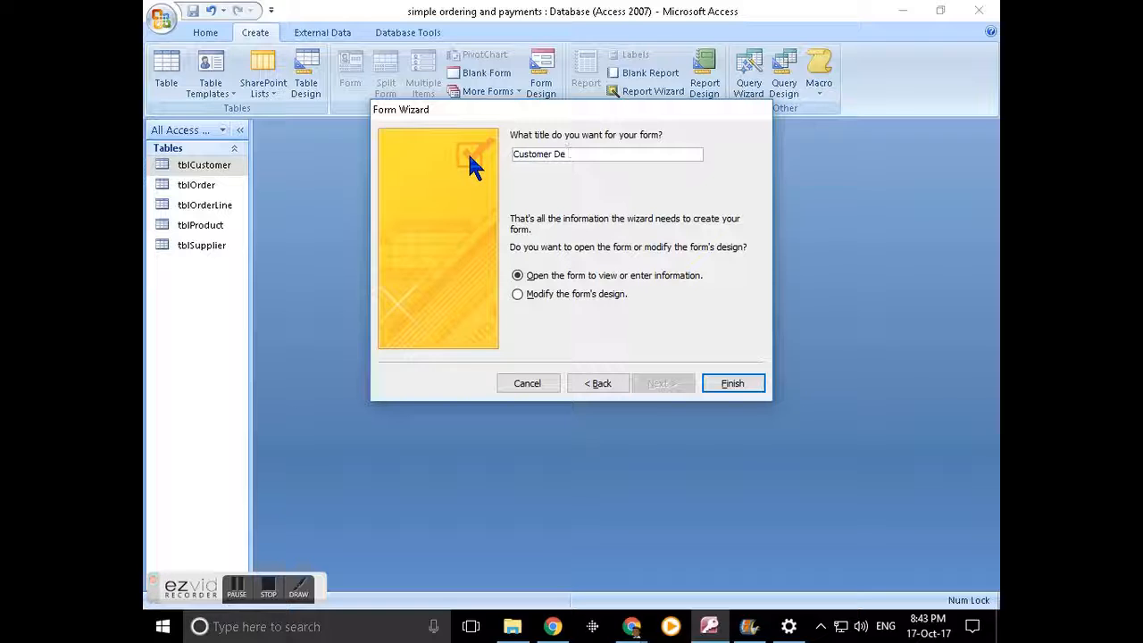
pyautogui.write('ils')
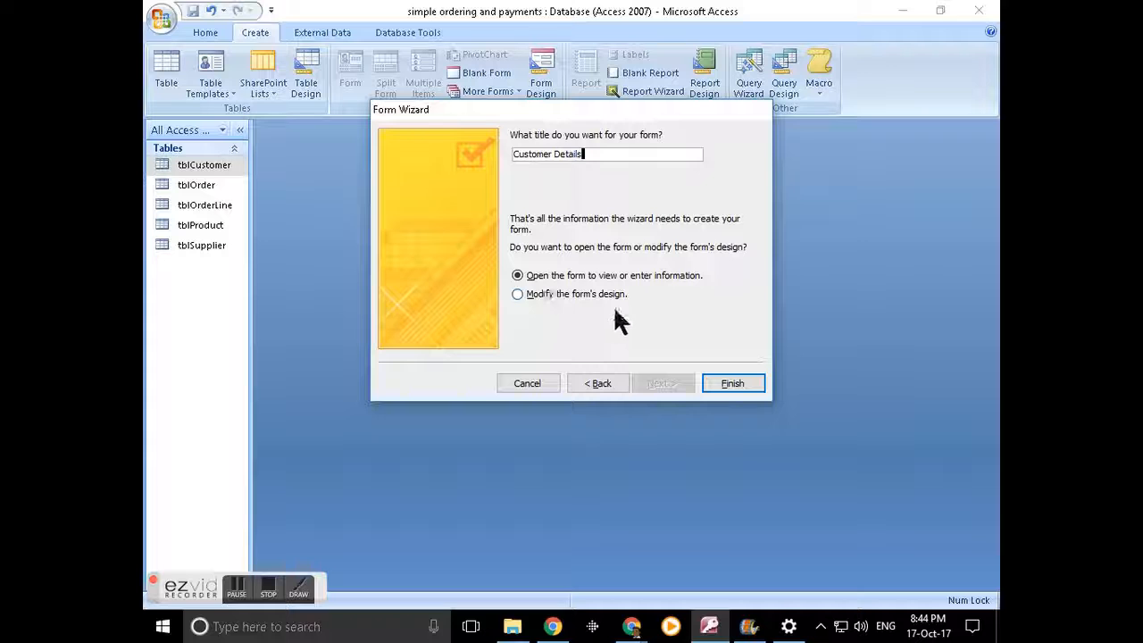
pyautogui.click(732, 384)
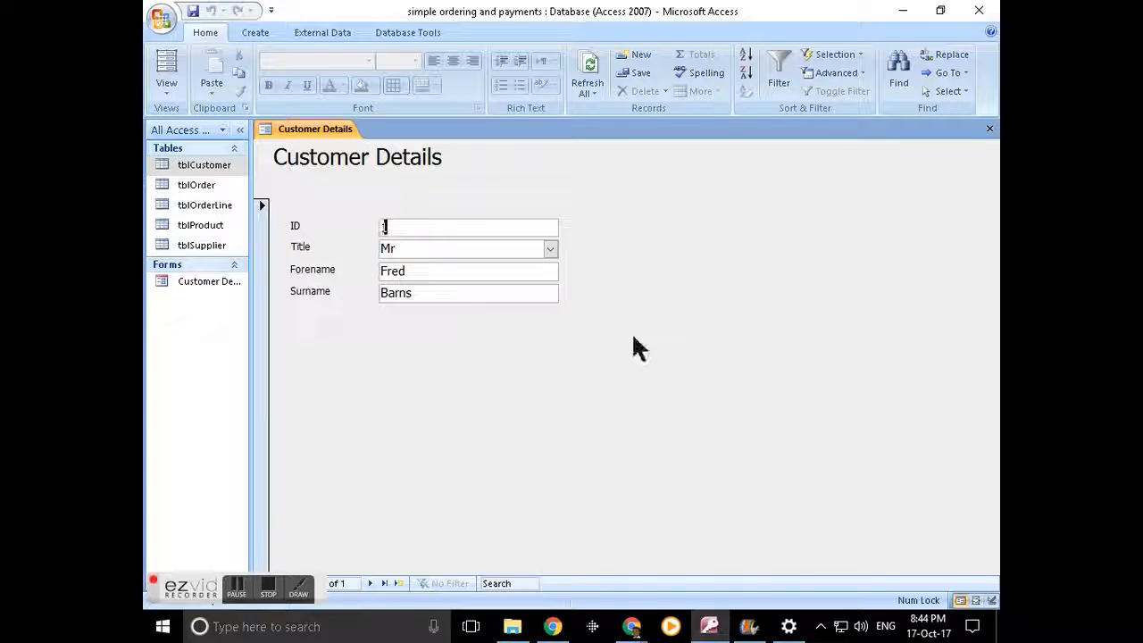
# - Put Customer Details in Design View, preview it in Form View, then return to Design View
pyautogui.click(165, 90)
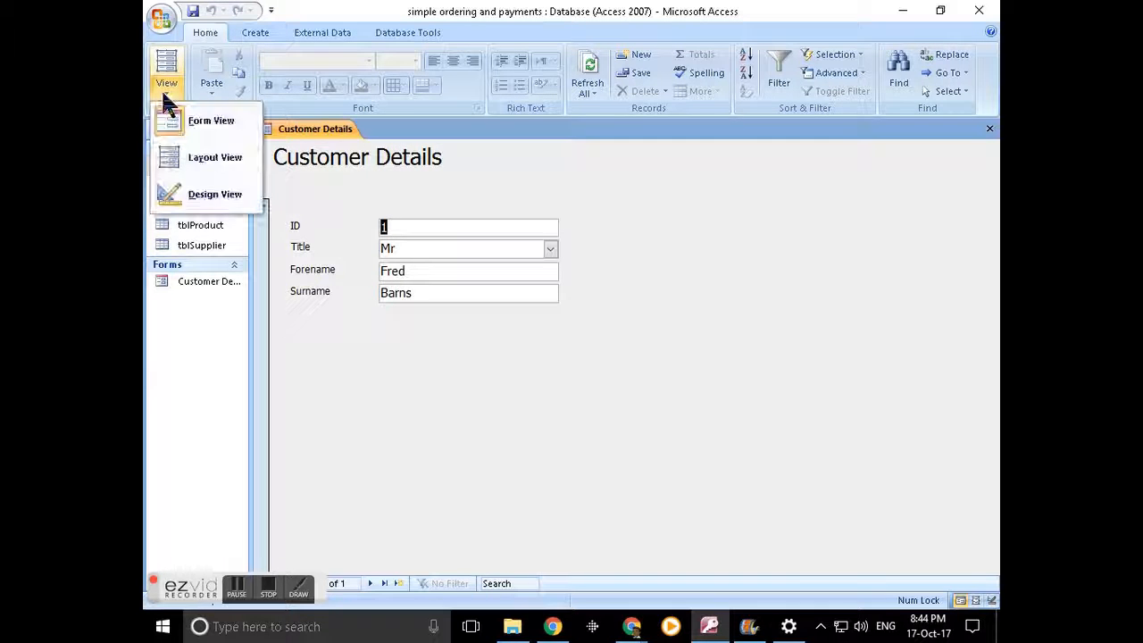
pyautogui.click(191, 197)
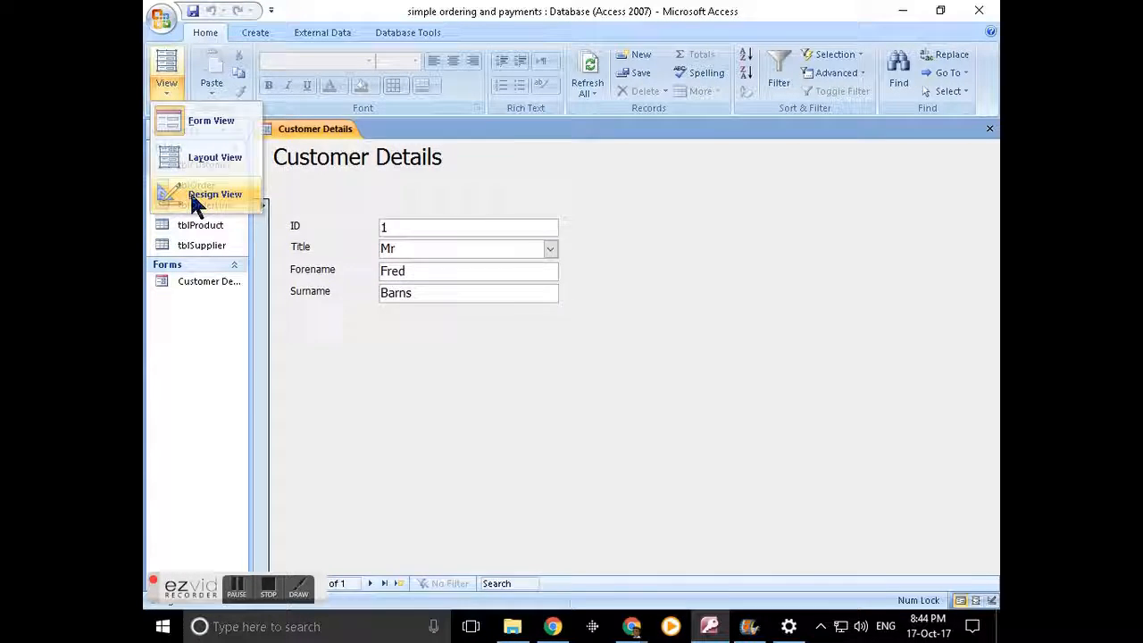
pyautogui.click(961, 601)
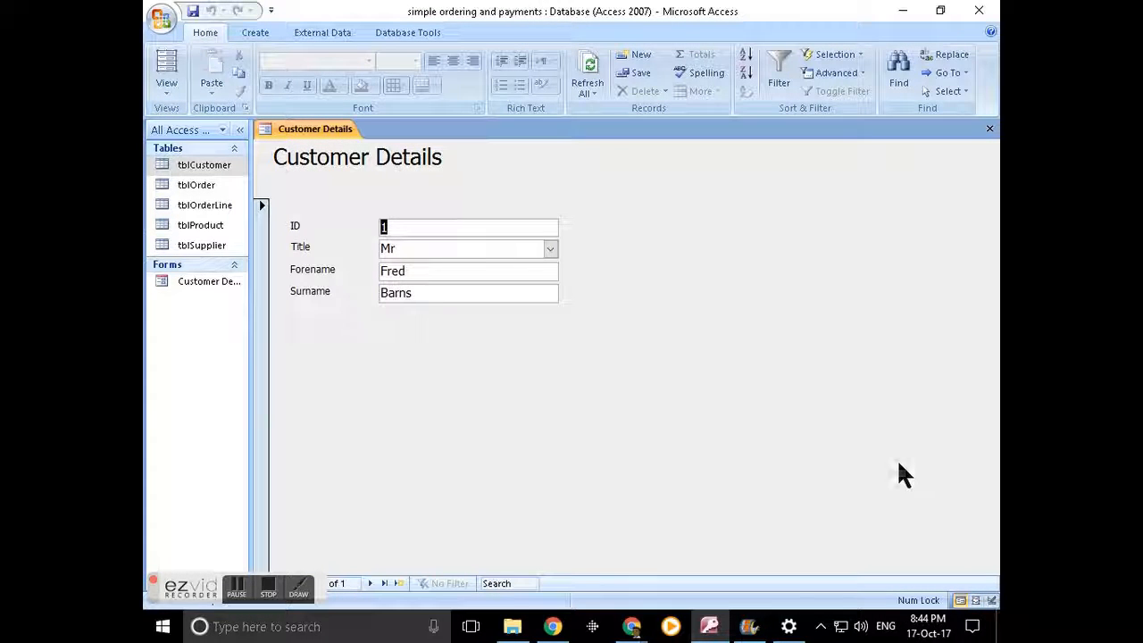
pyautogui.click(991, 601)
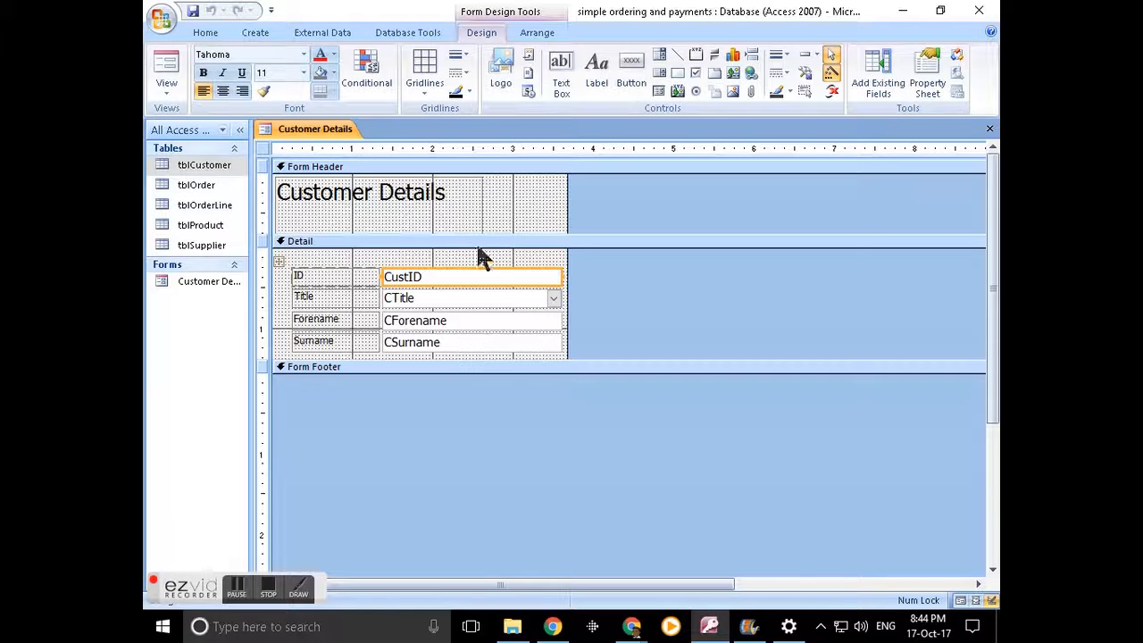
# - Open the form footer, widen the form rightward, and shrink the header around the title
pyautogui.moveTo(496, 371); pyautogui.dragTo(495, 390)
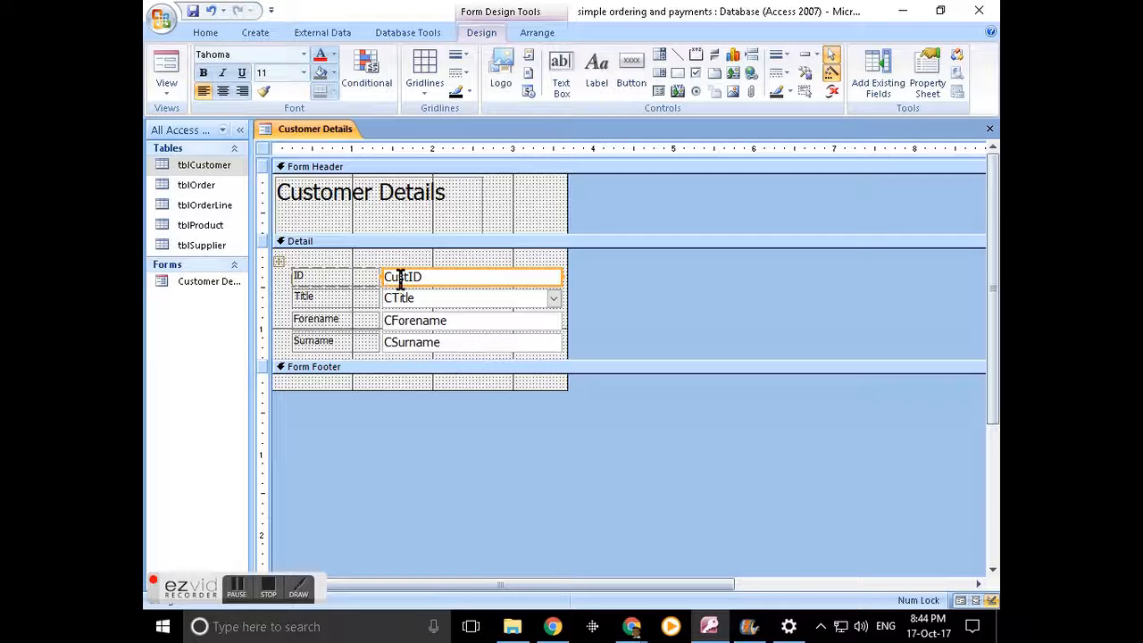
pyautogui.click(428, 212)
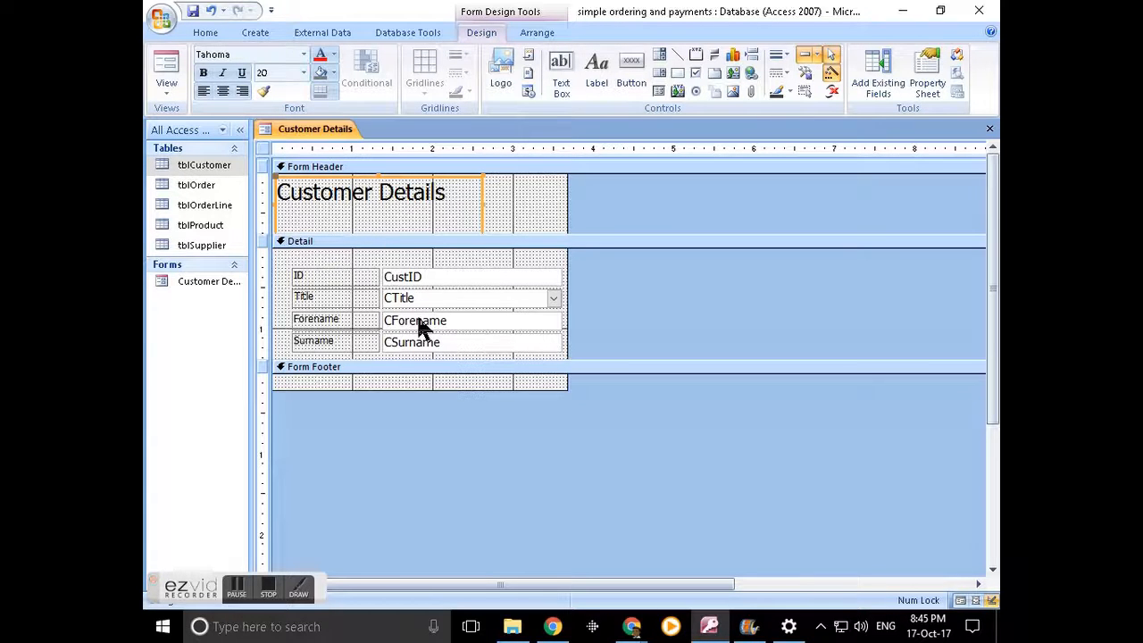
pyautogui.moveTo(567, 196); pyautogui.dragTo(855, 205)
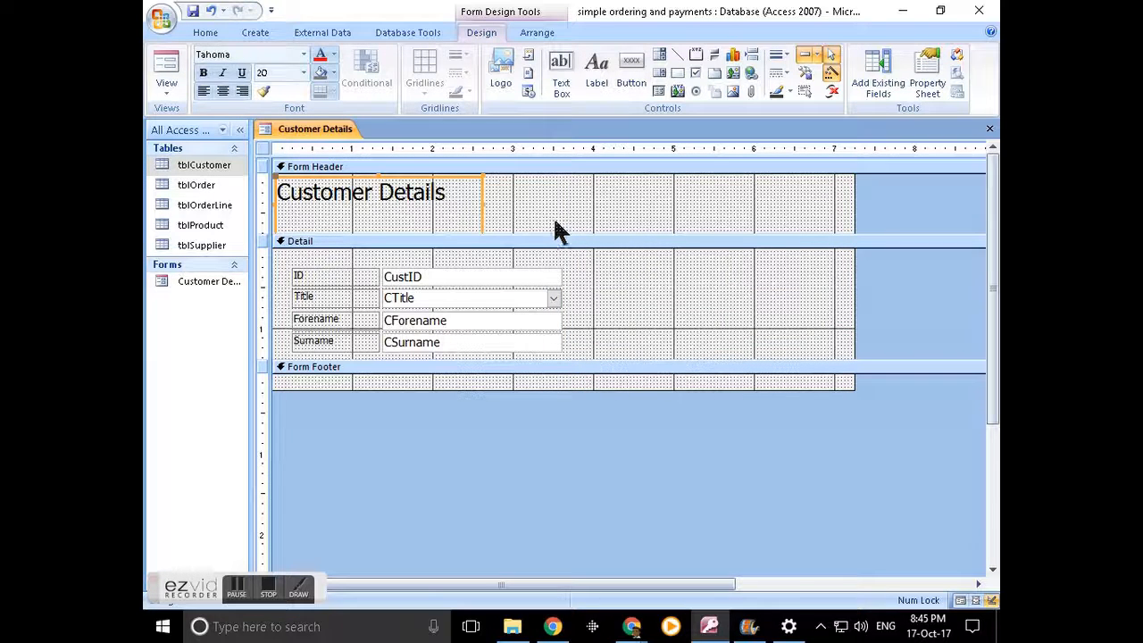
pyautogui.click(472, 199)
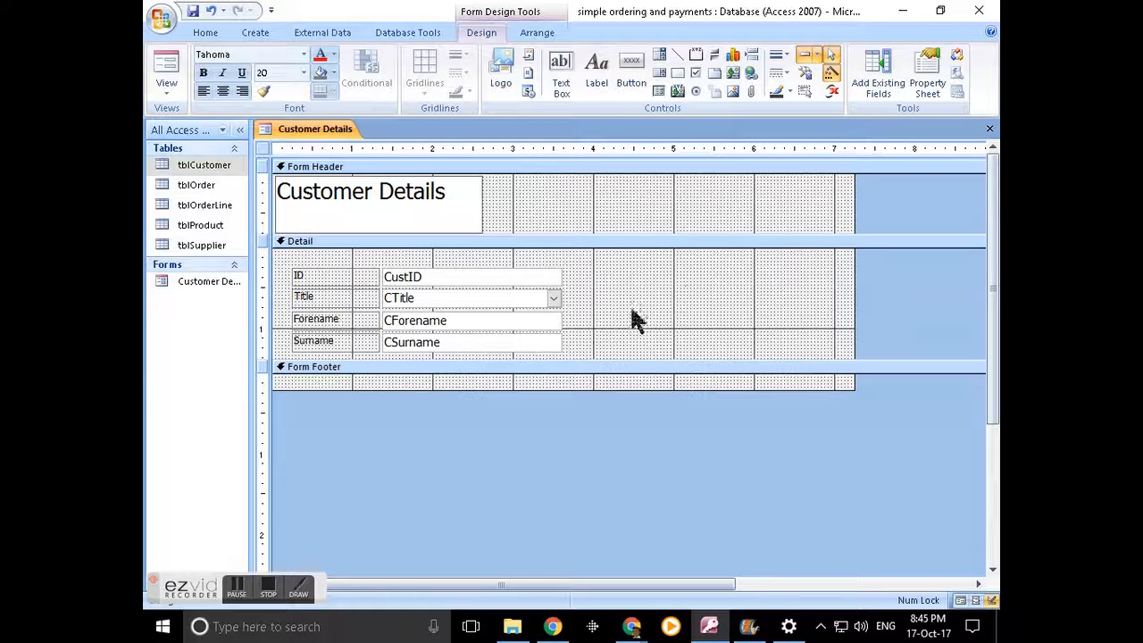
pyautogui.click(554, 215)
pyautogui.click(446, 217)
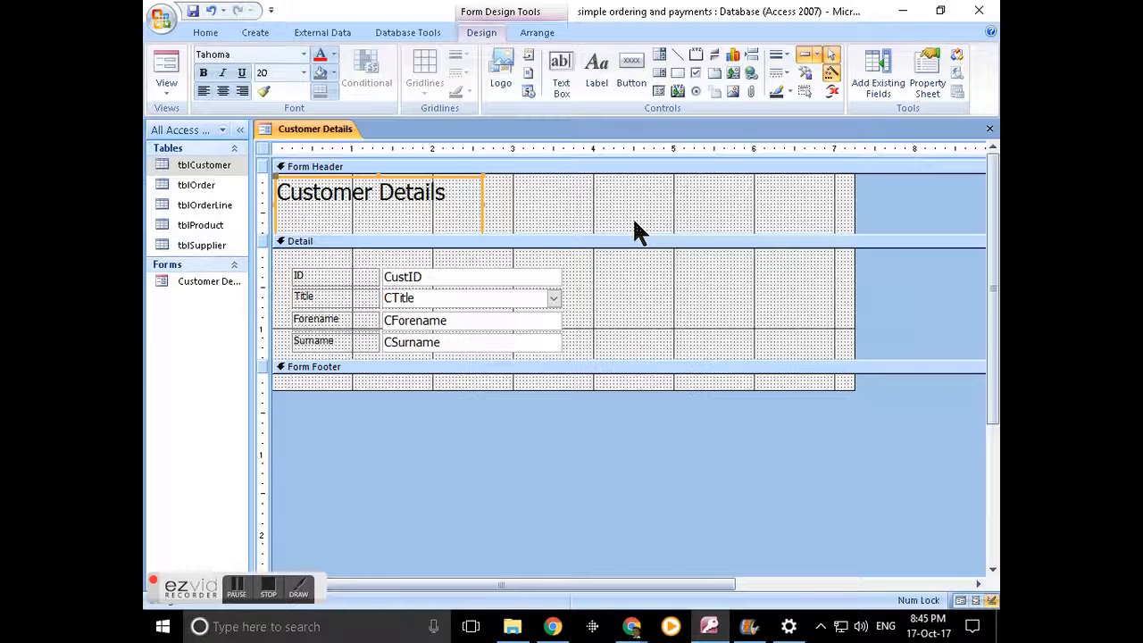
pyautogui.hotkey('shift', 'Up')
pyautogui.hotkey('shift', 'Up')
pyautogui.hotkey('shift', 'Up')
pyautogui.hotkey('shift', 'Up')
pyautogui.hotkey('shift', 'Up')
pyautogui.hotkey('shift', 'Up')
pyautogui.hotkey('shift', 'Up')
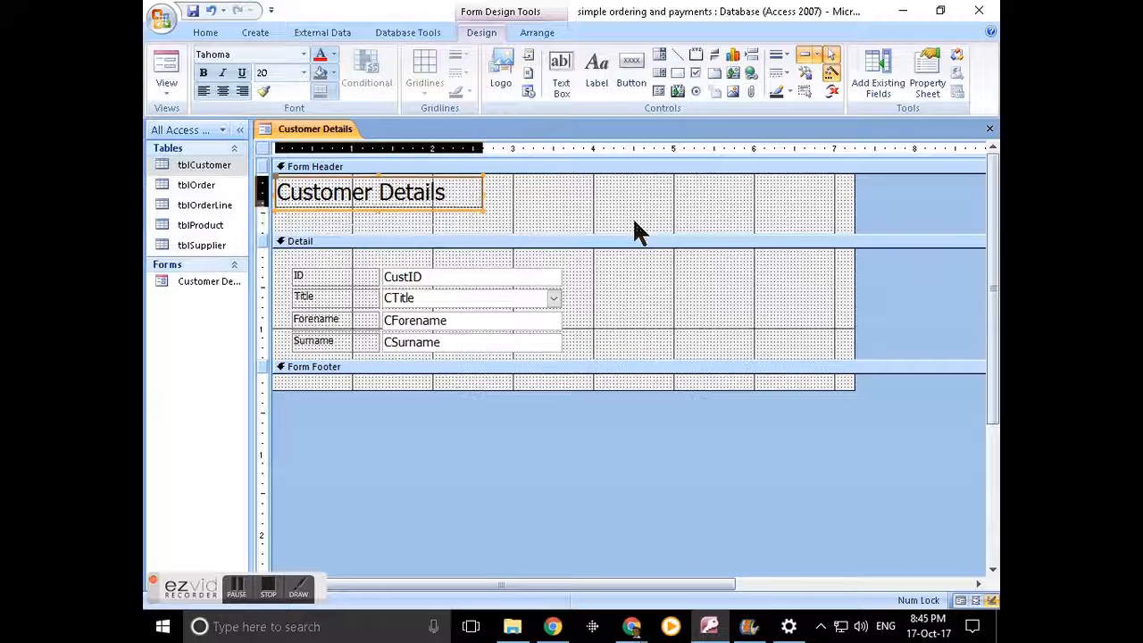
pyautogui.moveTo(642, 232); pyautogui.dragTo(644, 206)
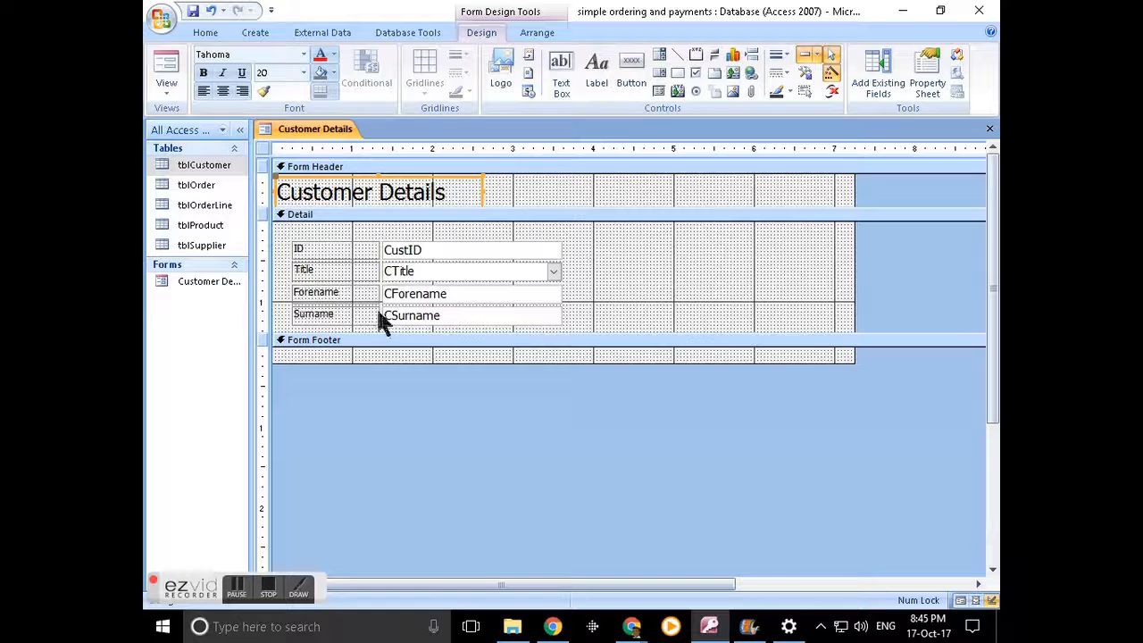
# - Narrow the Title label column and the stacked field boxes, then switch to Layout View
pyautogui.click(354, 270)
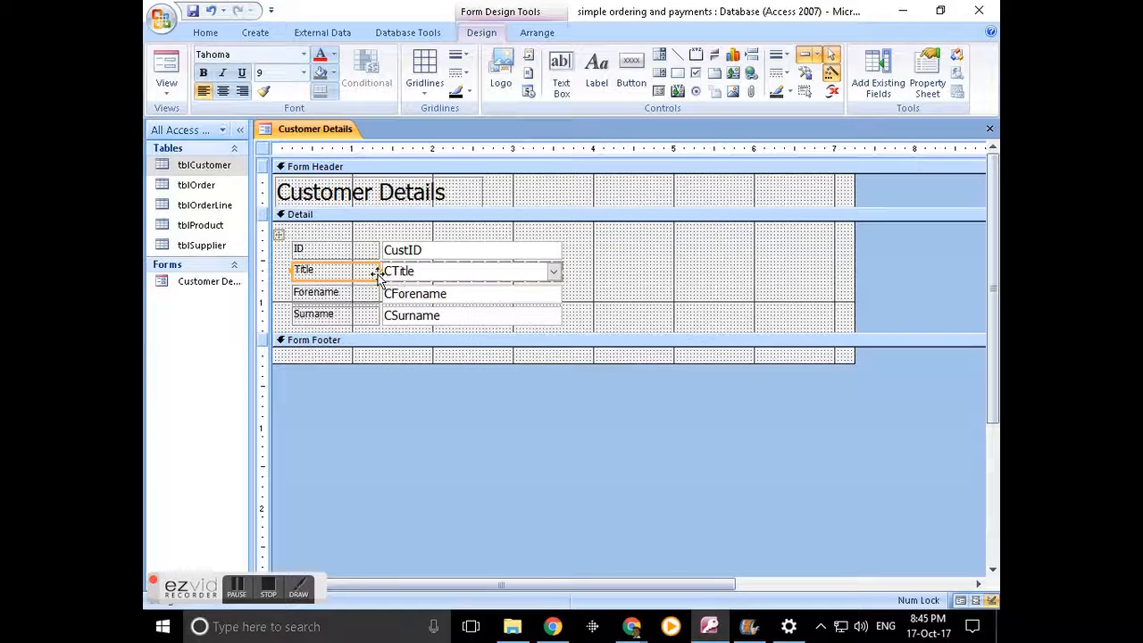
pyautogui.moveTo(376, 270); pyautogui.dragTo(343, 270)
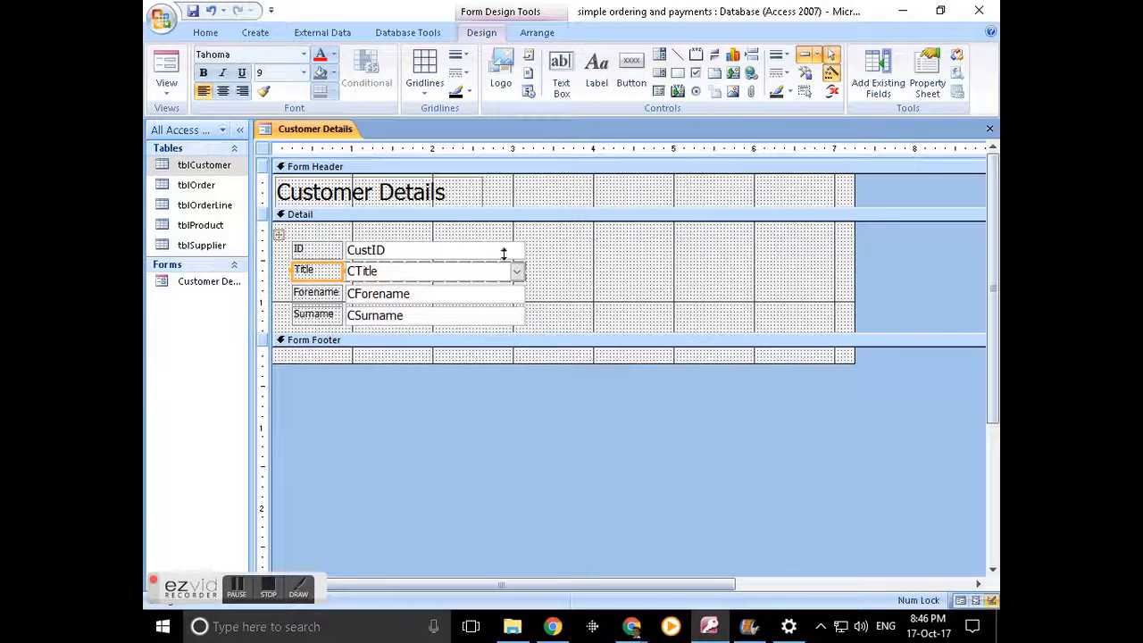
pyautogui.moveTo(281, 233)
pyautogui.mouseDown()
pyautogui.moveTo(311, 235)
pyautogui.moveTo(282, 226)
pyautogui.mouseUp()
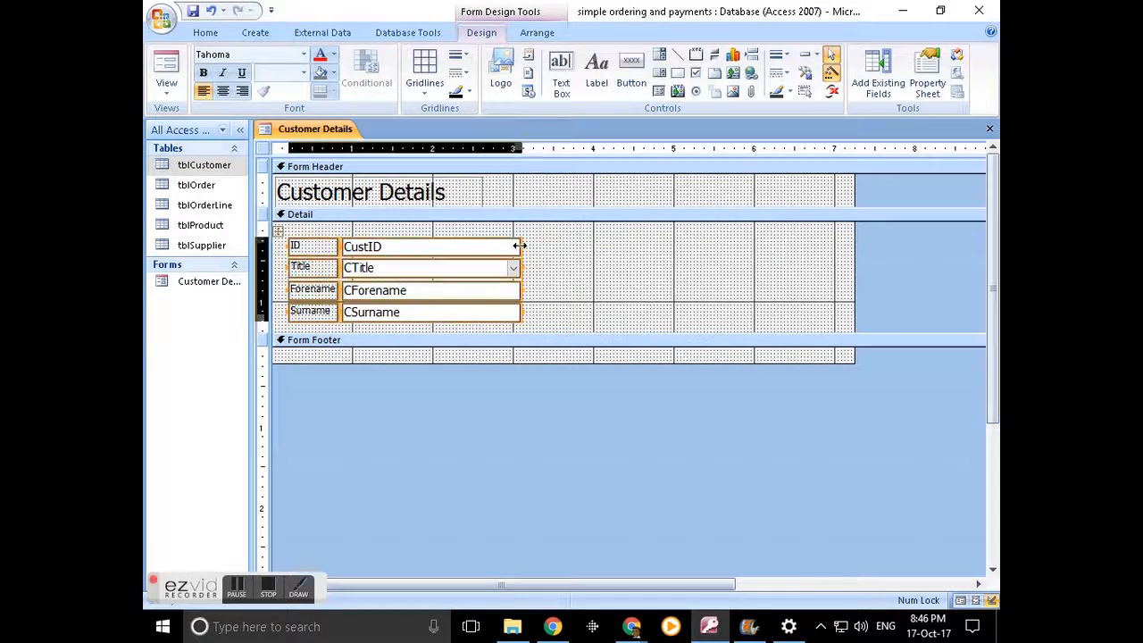
pyautogui.moveTo(518, 246); pyautogui.dragTo(553, 252)
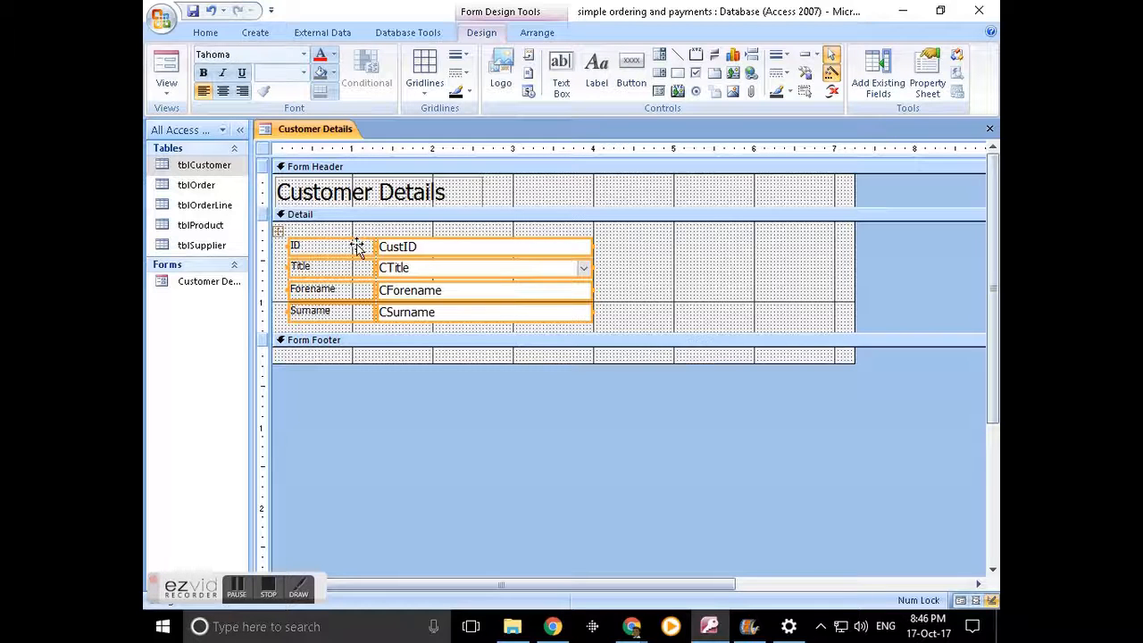
pyautogui.click(468, 248)
pyautogui.moveTo(371, 245); pyautogui.dragTo(334, 246)
pyautogui.click(603, 241)
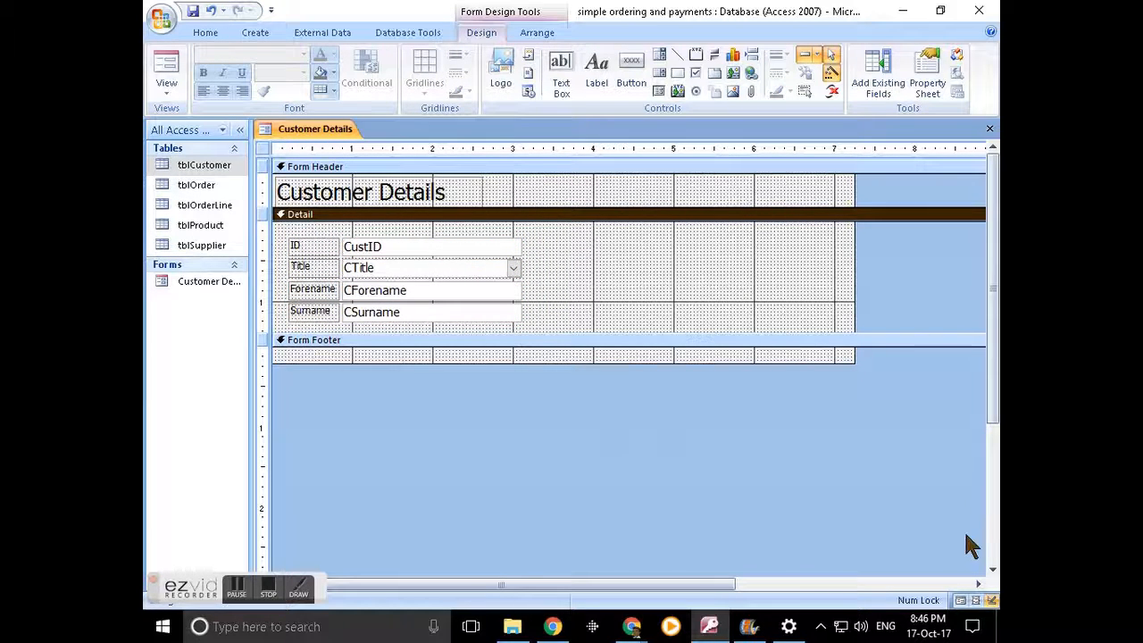
pyautogui.click(975, 600)
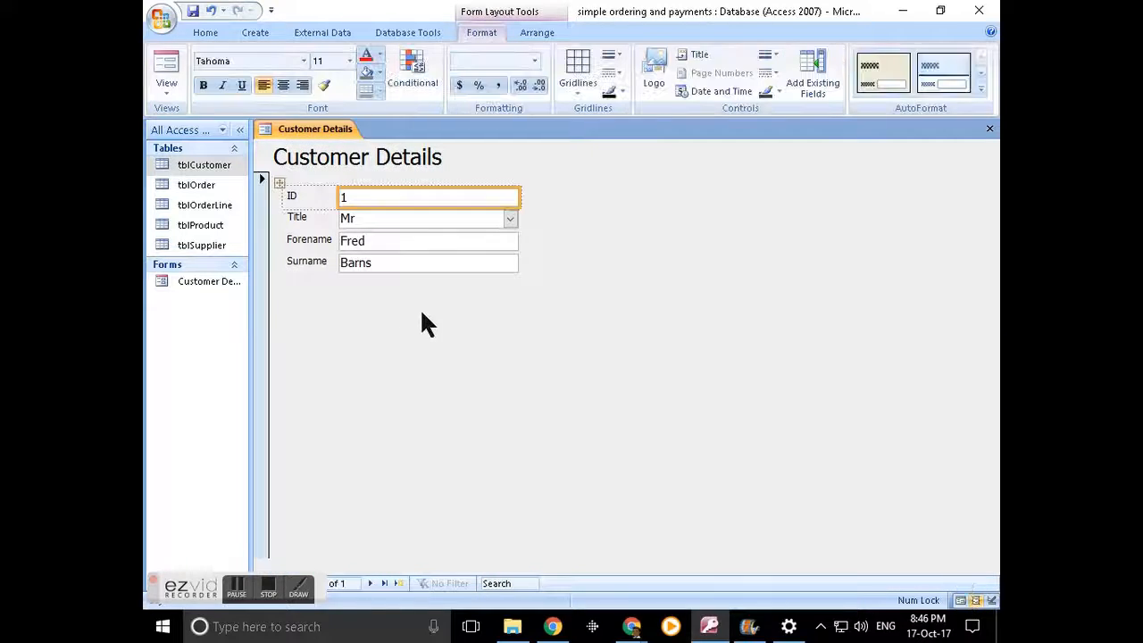
# - Narrow the four field boxes, move the group to the top-left, and return to Design View
pyautogui.moveTo(517, 198); pyautogui.dragTo(417, 197)
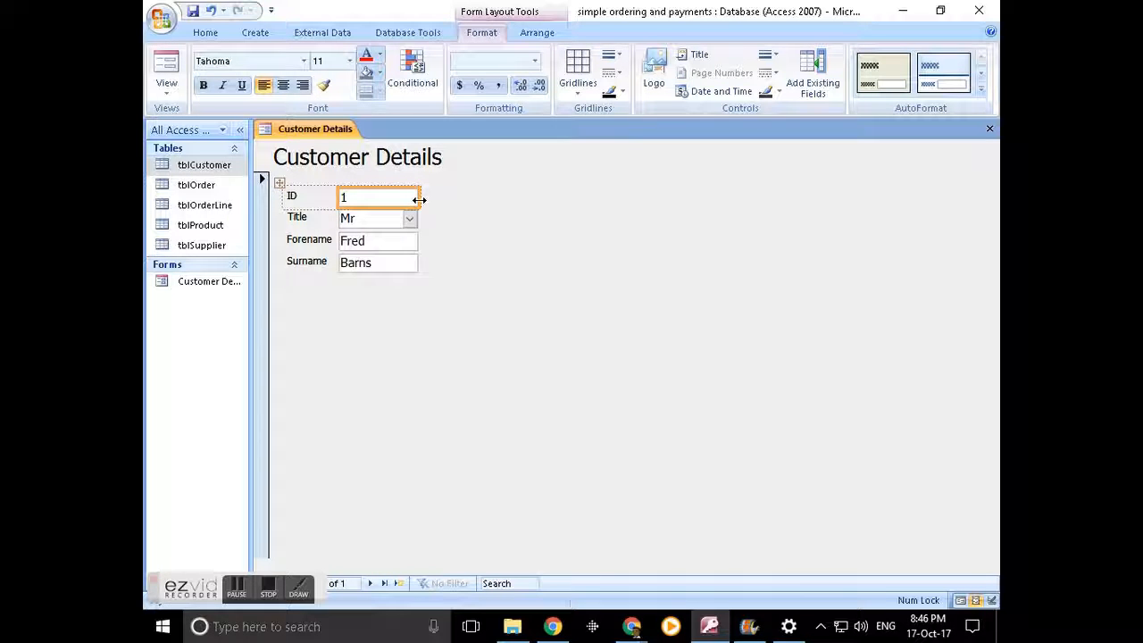
pyautogui.moveTo(420, 197); pyautogui.dragTo(446, 198)
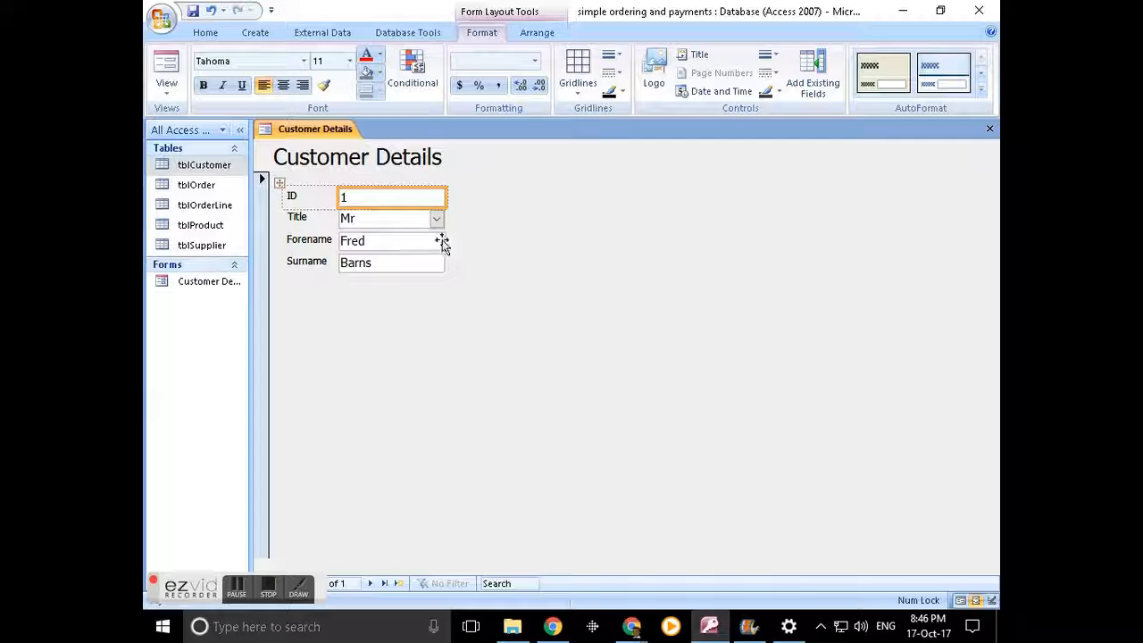
pyautogui.moveTo(447, 196); pyautogui.dragTo(457, 196)
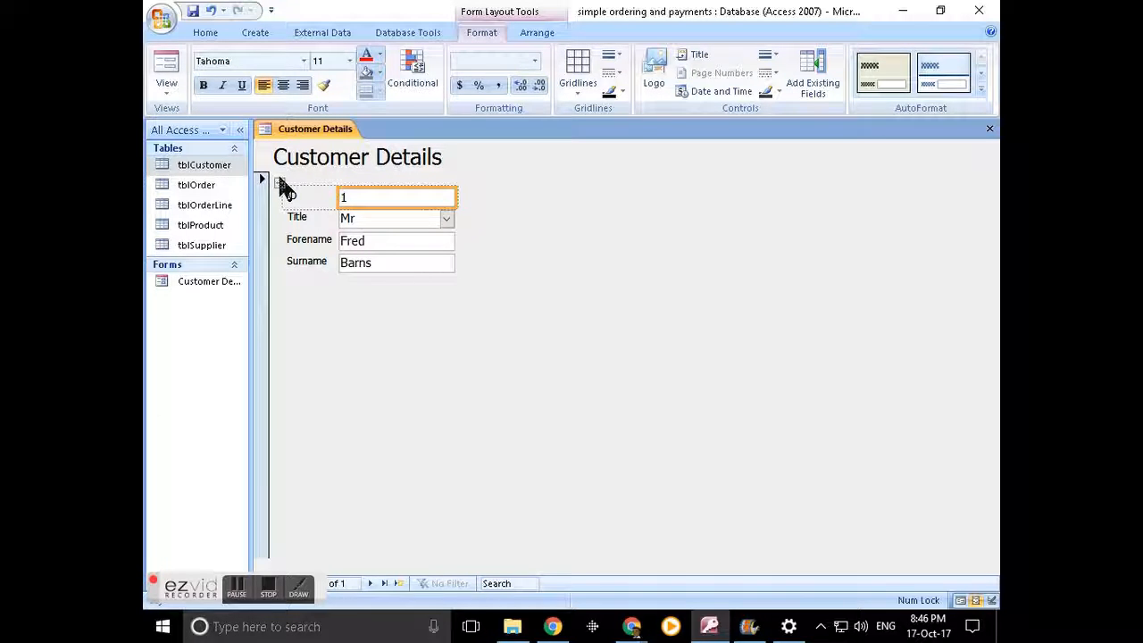
pyautogui.moveTo(280, 180); pyautogui.dragTo(262, 176)
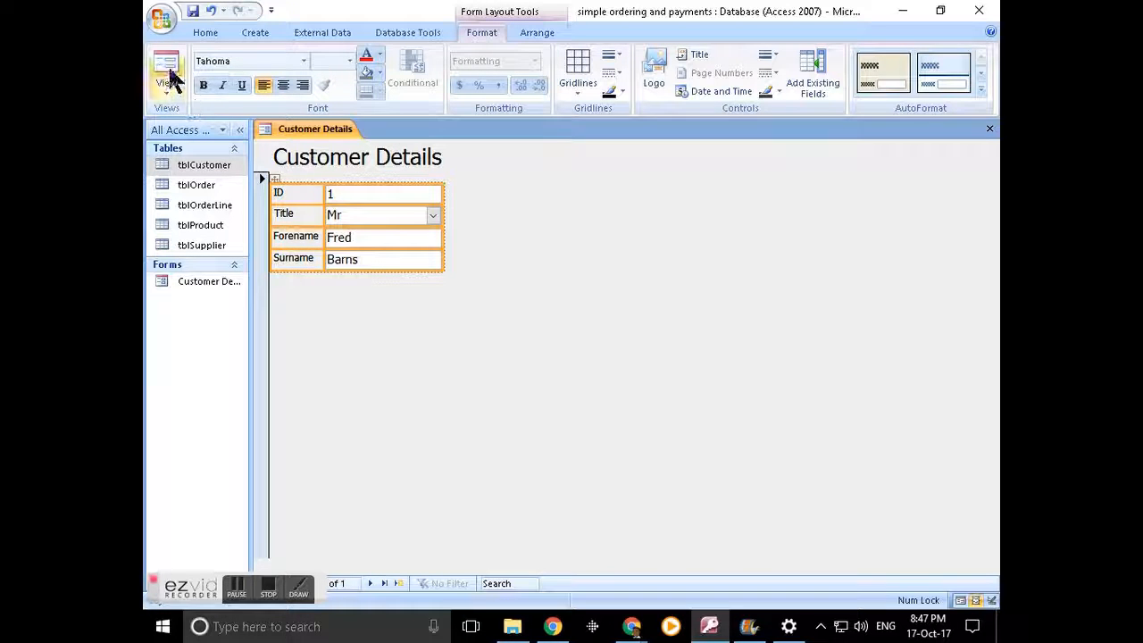
pyautogui.click(959, 600)
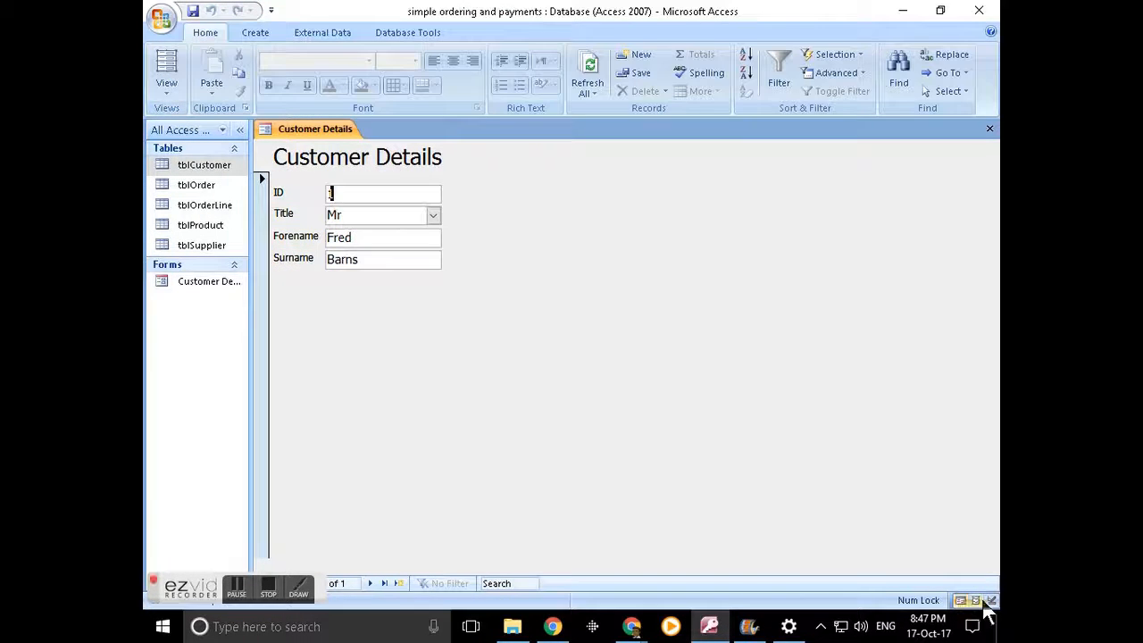
pyautogui.click(991, 601)
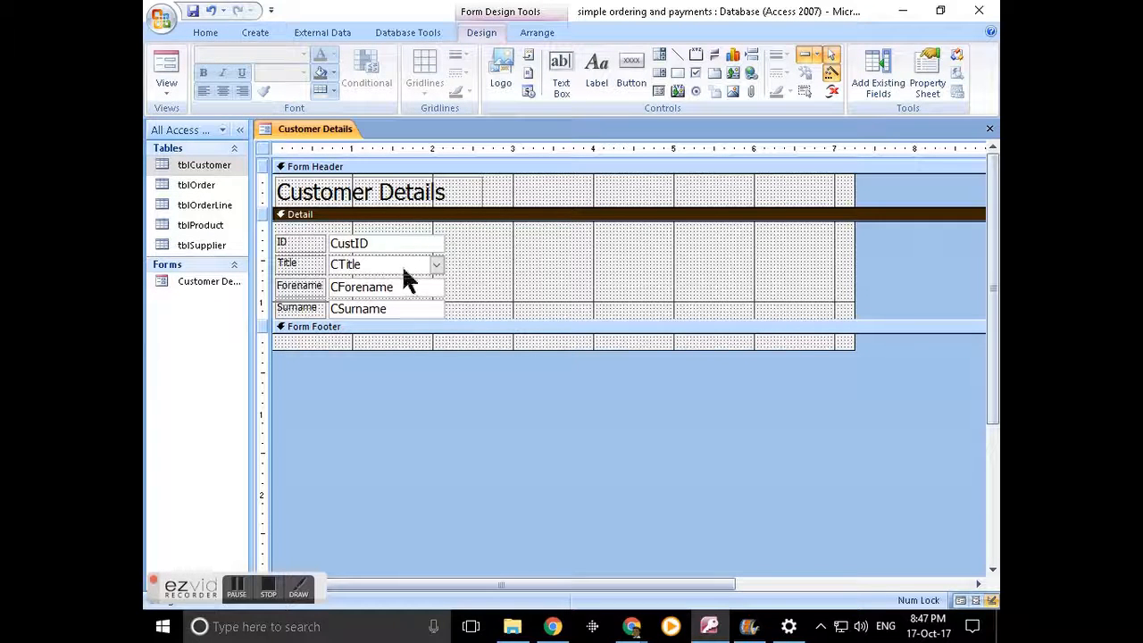
# - Enlarge Detail and drag CBAddr1 through CBPostcode from the Field List onto the form
pyautogui.moveTo(482, 319); pyautogui.dragTo(473, 355)
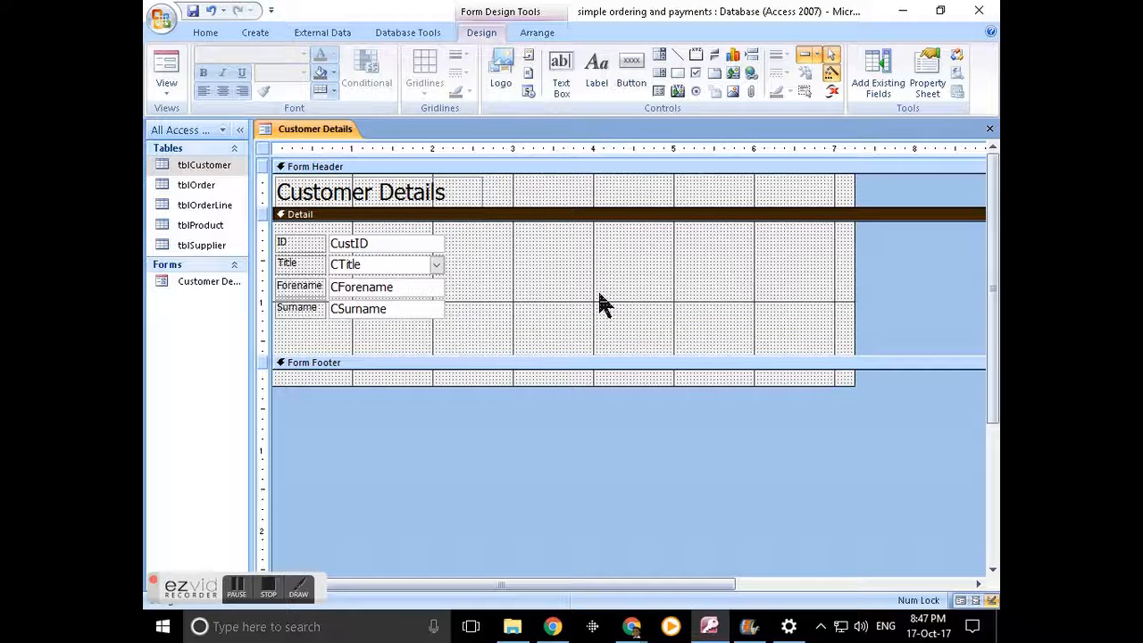
pyautogui.click(878, 79)
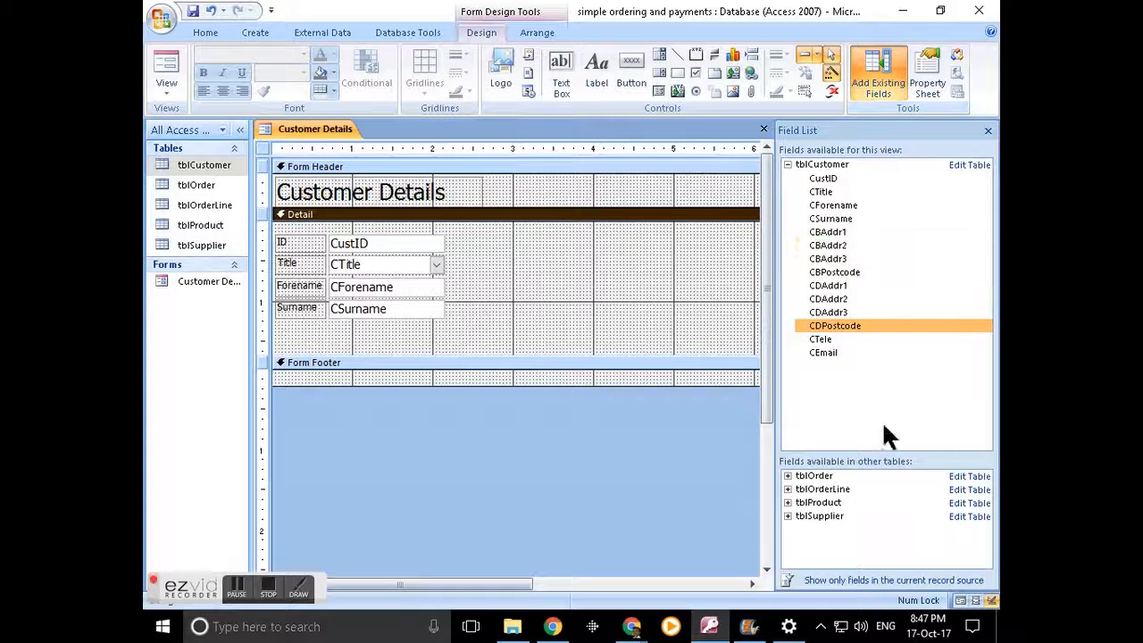
pyautogui.click(843, 234)
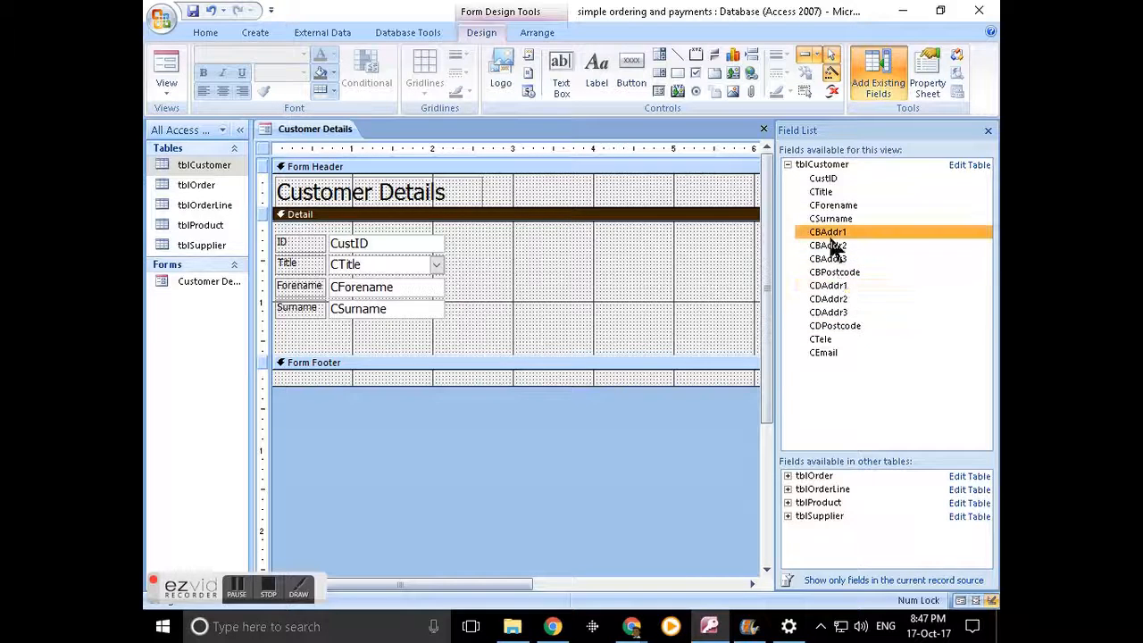
pyautogui.keyDown('shift'); pyautogui.click(844, 273); pyautogui.keyUp('shift')
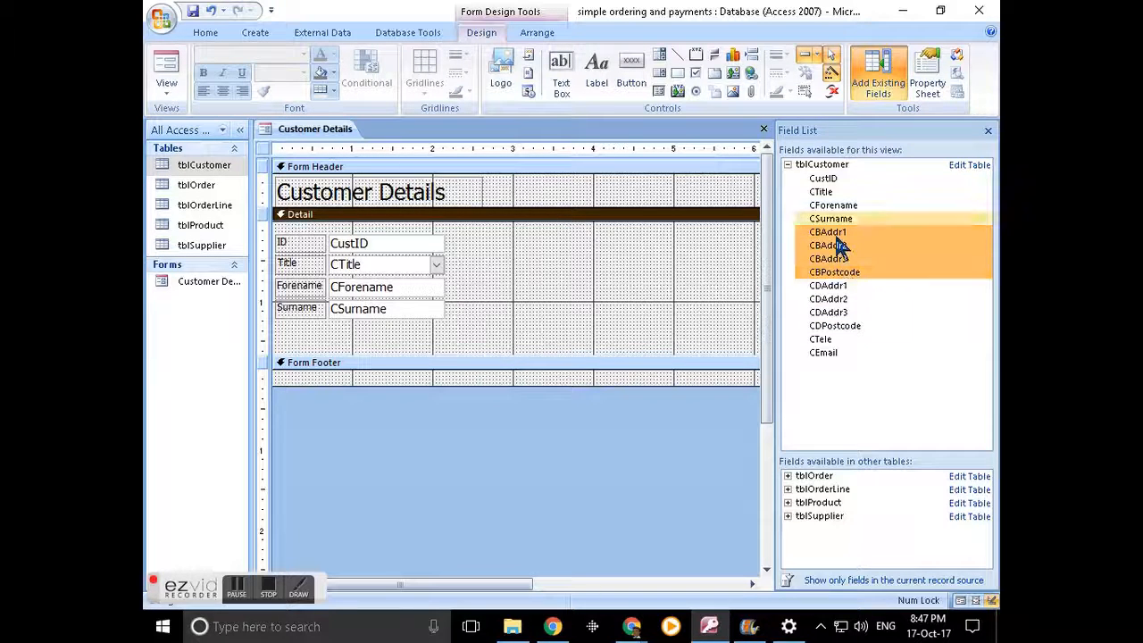
pyautogui.moveTo(821, 239); pyautogui.dragTo(561, 239)
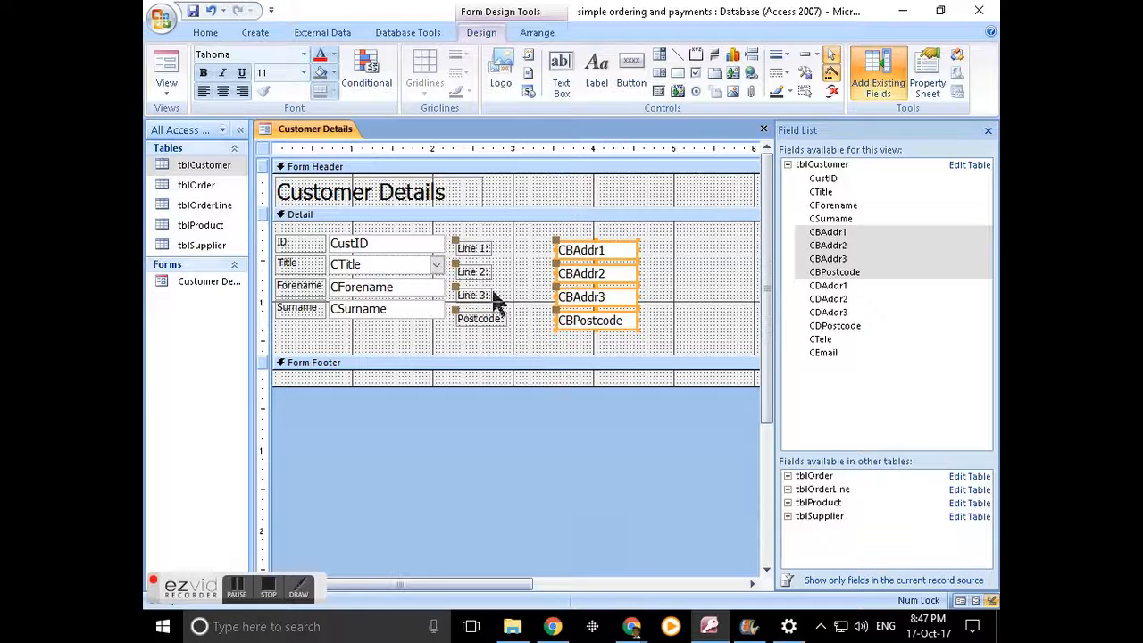
pyautogui.moveTo(659, 339); pyautogui.dragTo(471, 239)
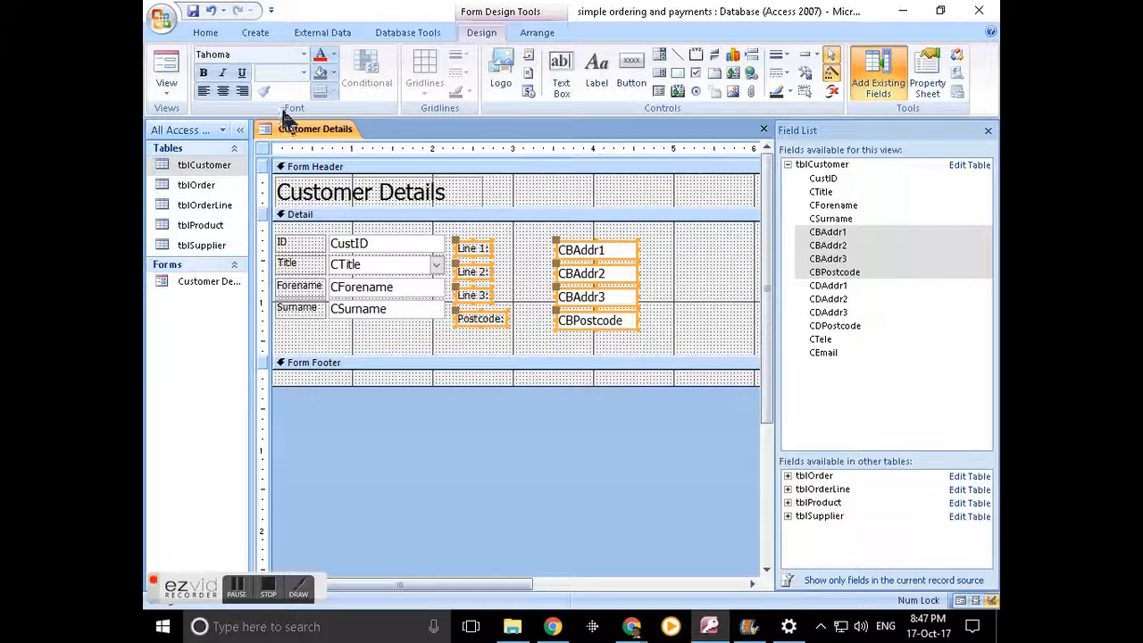
pyautogui.click(528, 34)
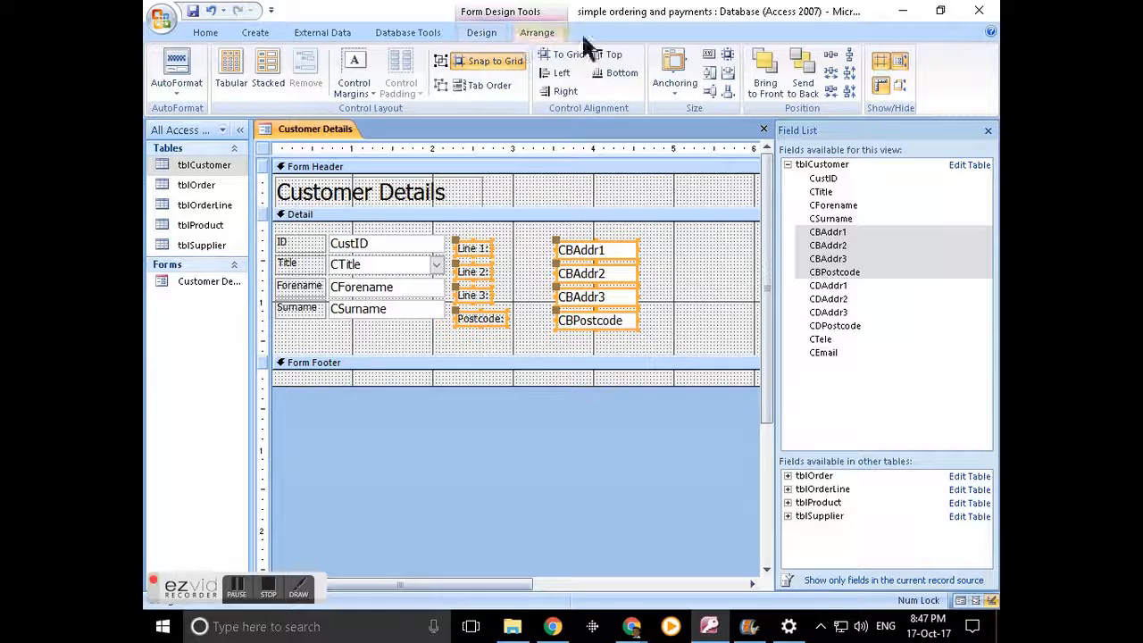
# - Stack the billing address fields and add CDAddr1 through CDPostcode to the Detail section
pyautogui.click(265, 67)
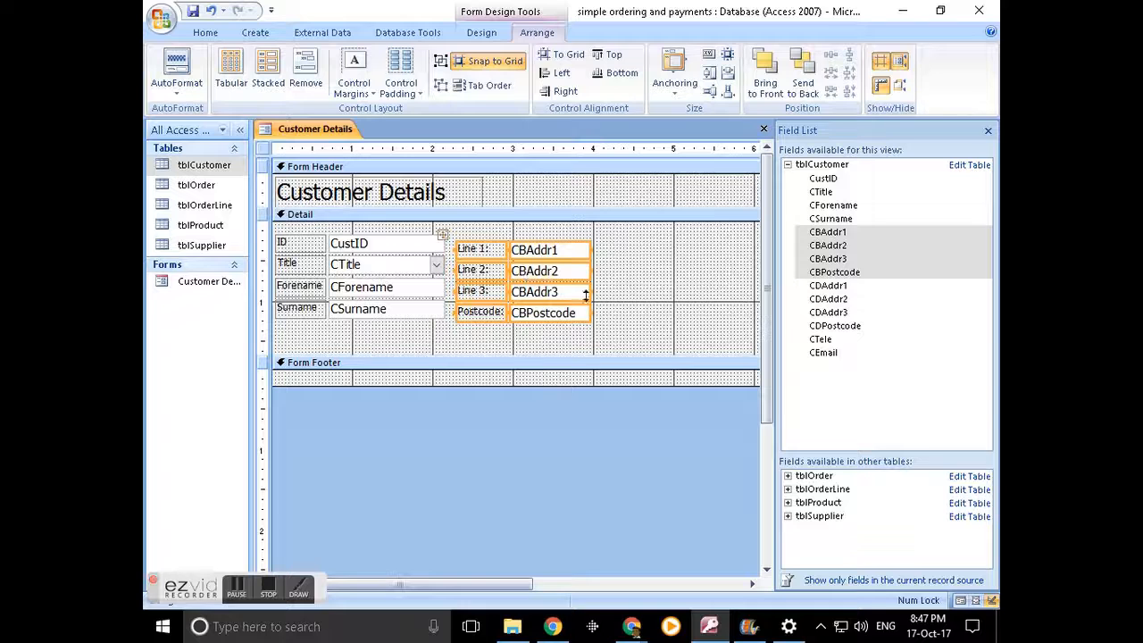
pyautogui.click(648, 286)
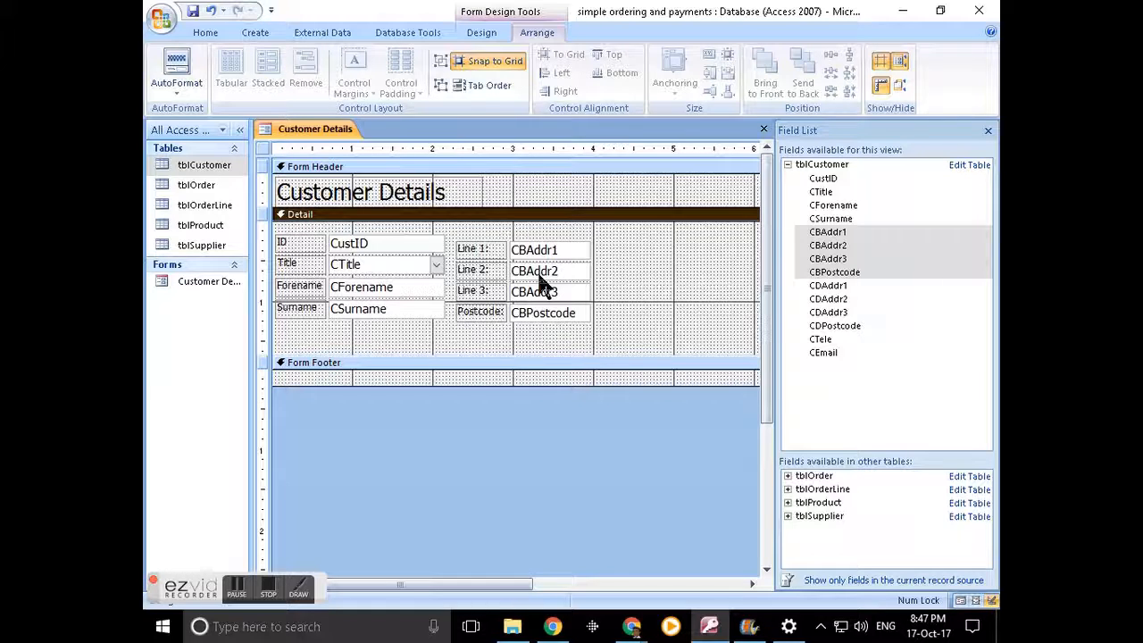
pyautogui.click(827, 286)
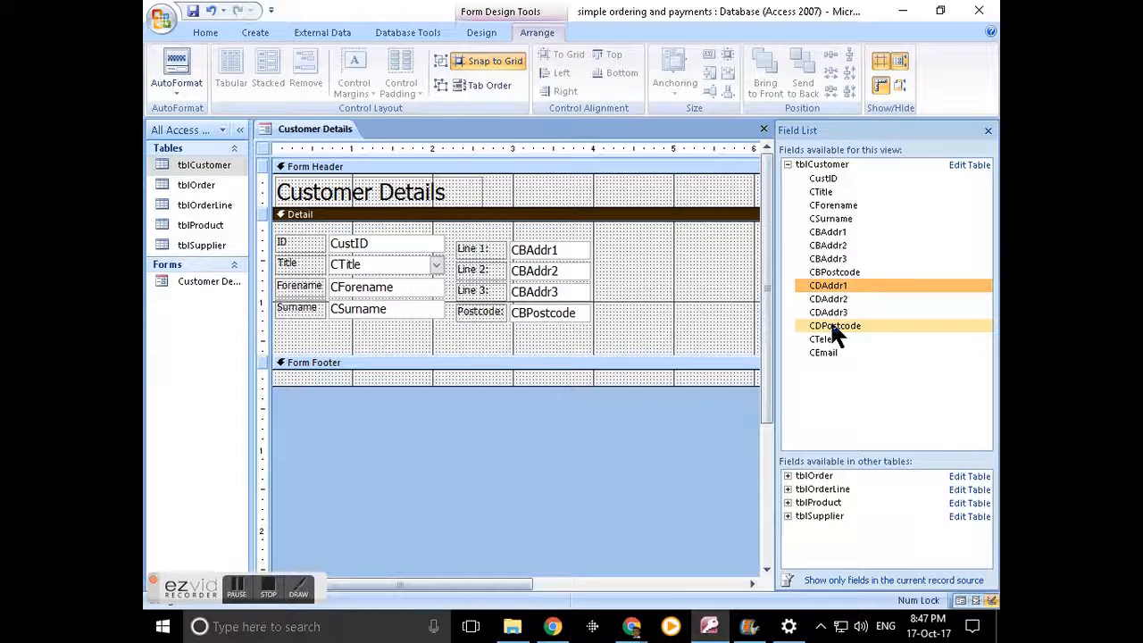
pyautogui.keyDown('shift'); pyautogui.click(831, 326); pyautogui.keyUp('shift')
pyautogui.moveTo(826, 302); pyautogui.dragTo(661, 247)
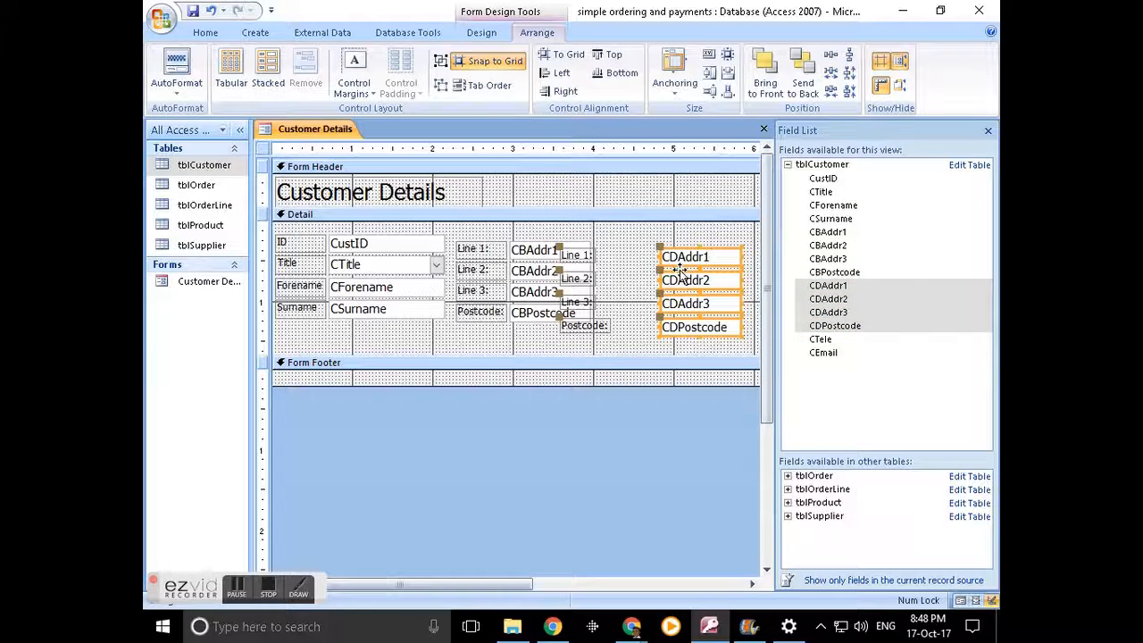
# - Stack the delivery address fields and move the group beside the billing address
pyautogui.click(271, 71)
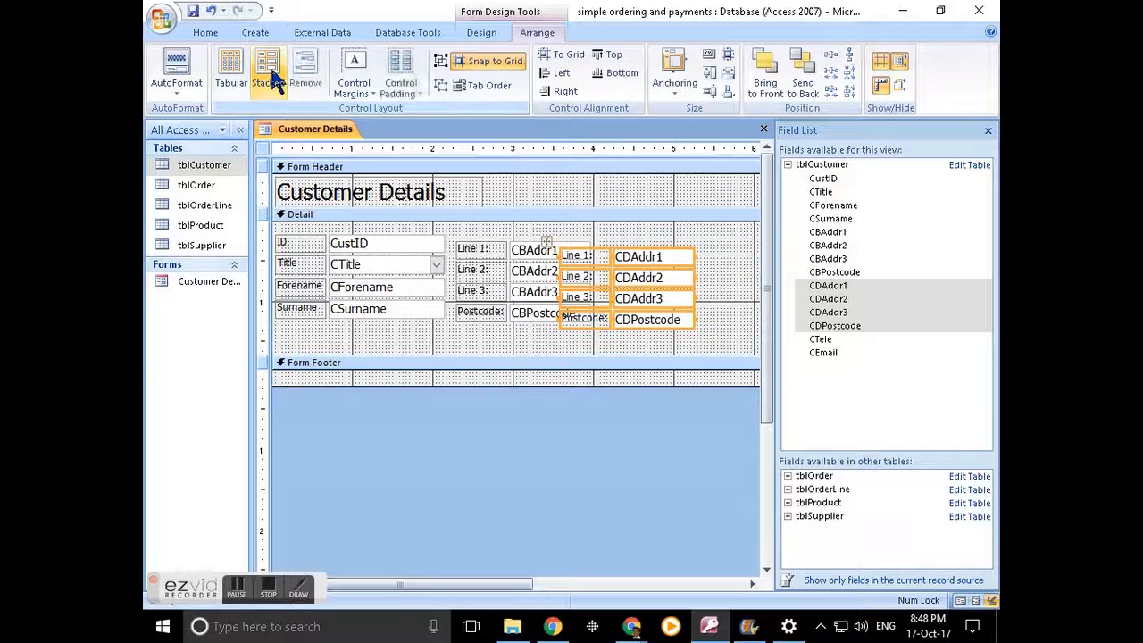
pyautogui.moveTo(665, 254); pyautogui.dragTo(709, 242)
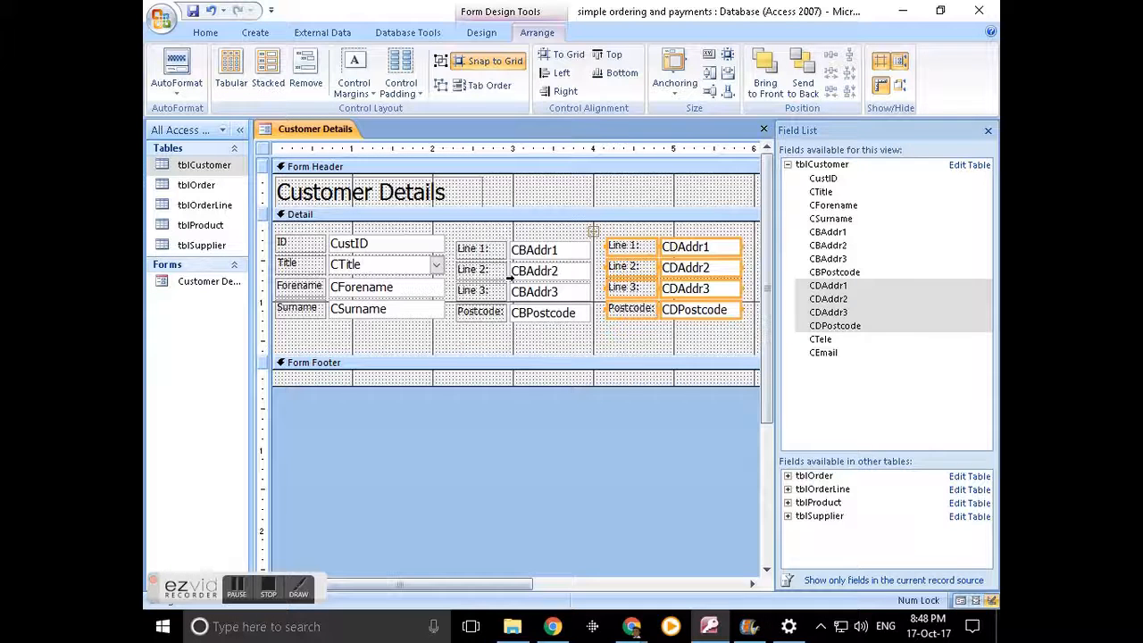
pyautogui.click(258, 241)
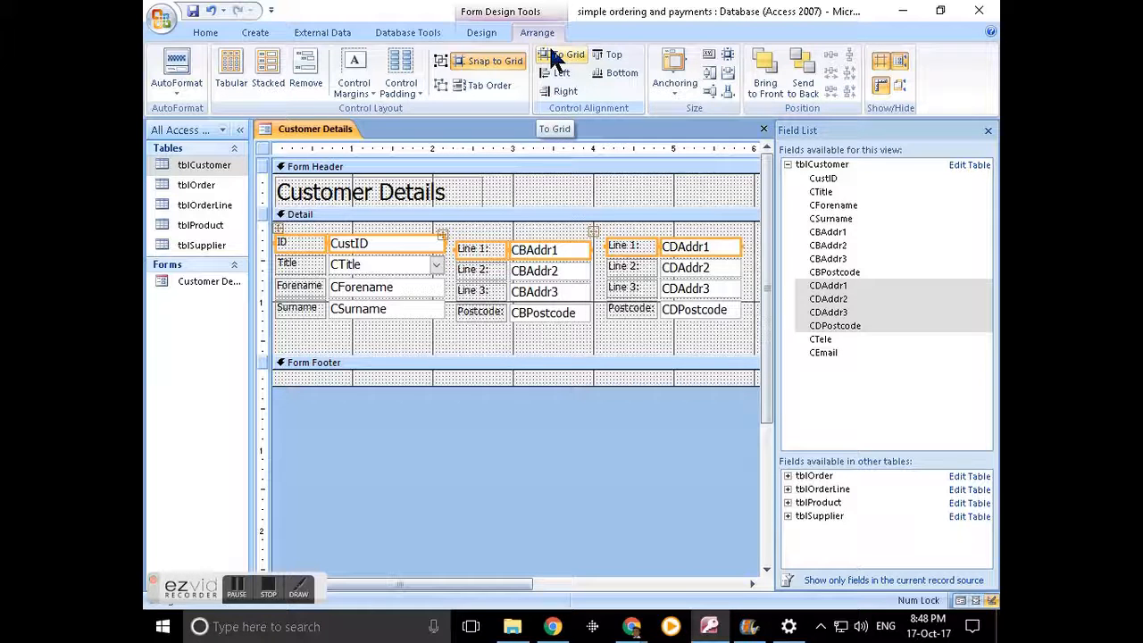
# - Align the customer, billing and delivery top-row controls to their top edges, then clear the selection
pyautogui.click(614, 61)
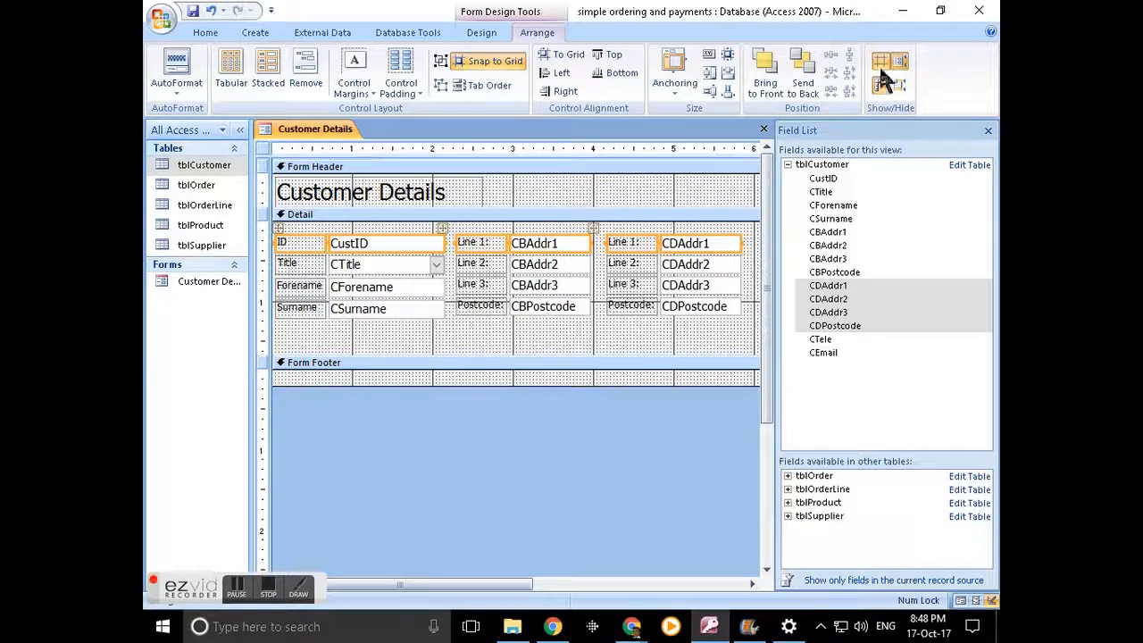
pyautogui.click(357, 331)
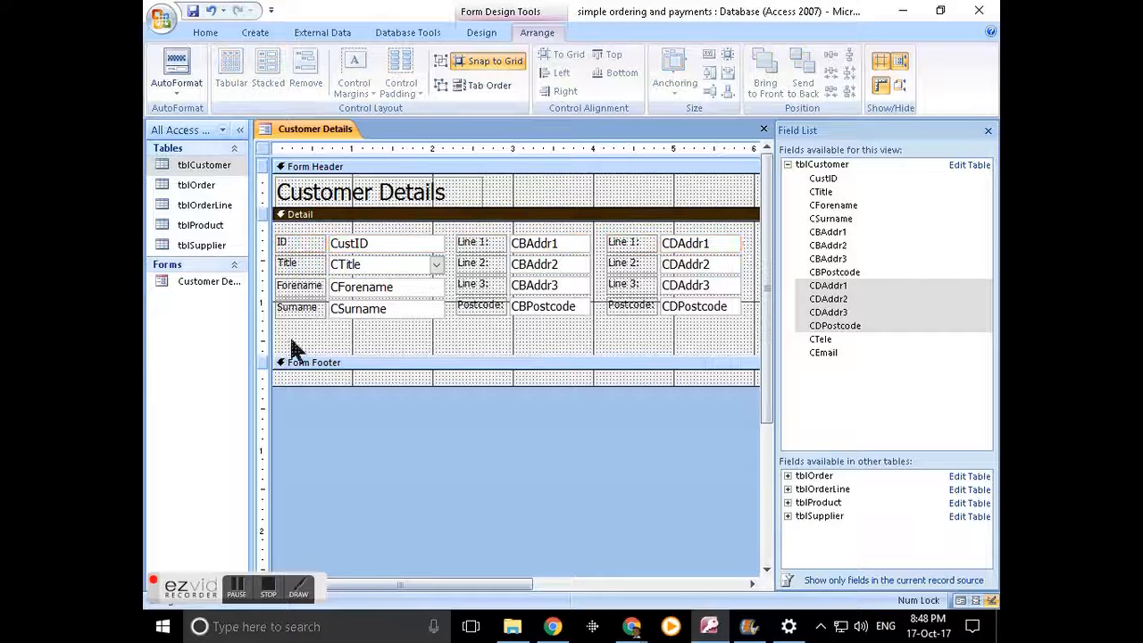
pyautogui.moveTo(750, 328); pyautogui.dragTo(221, 228)
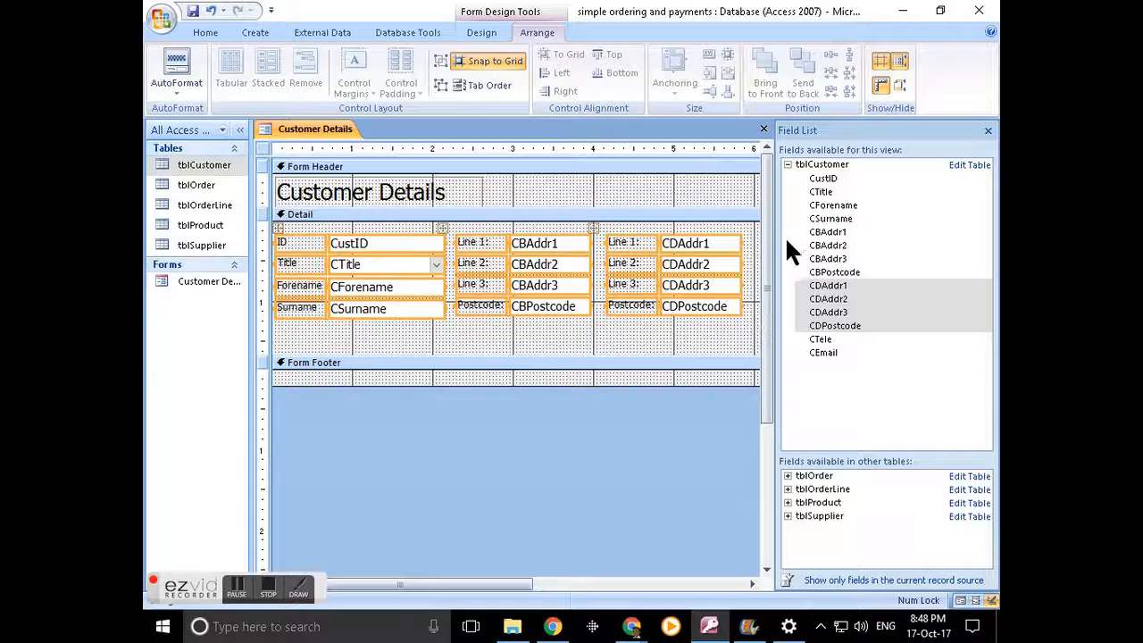
pyautogui.click(464, 345)
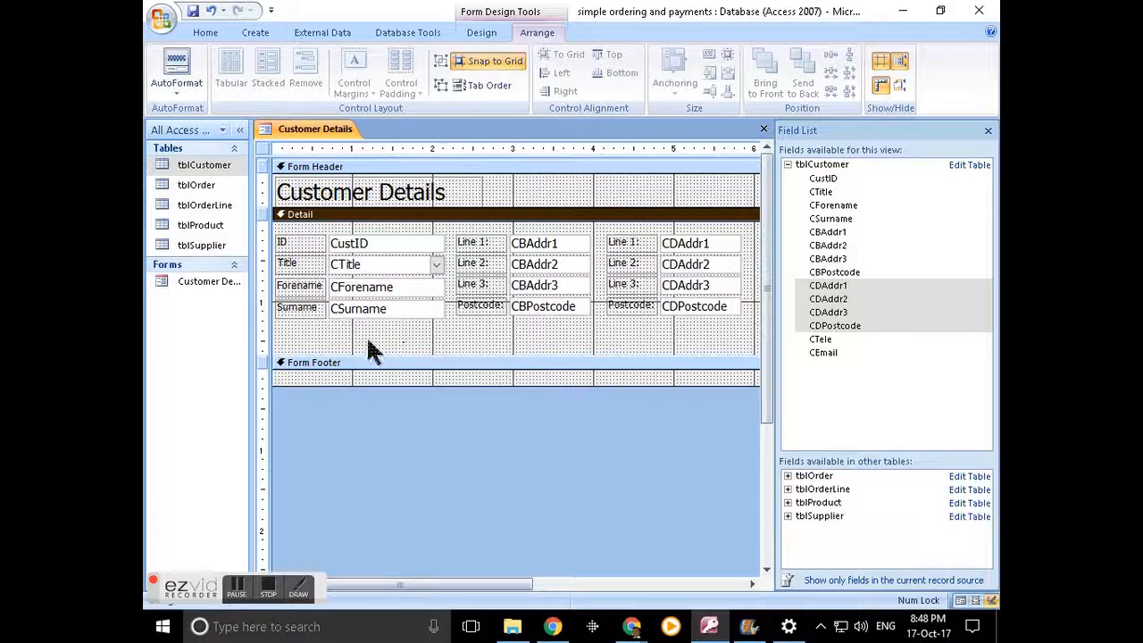
# - Add the CTele and CEmail fields on one row beneath the name fields
pyautogui.click(820, 340)
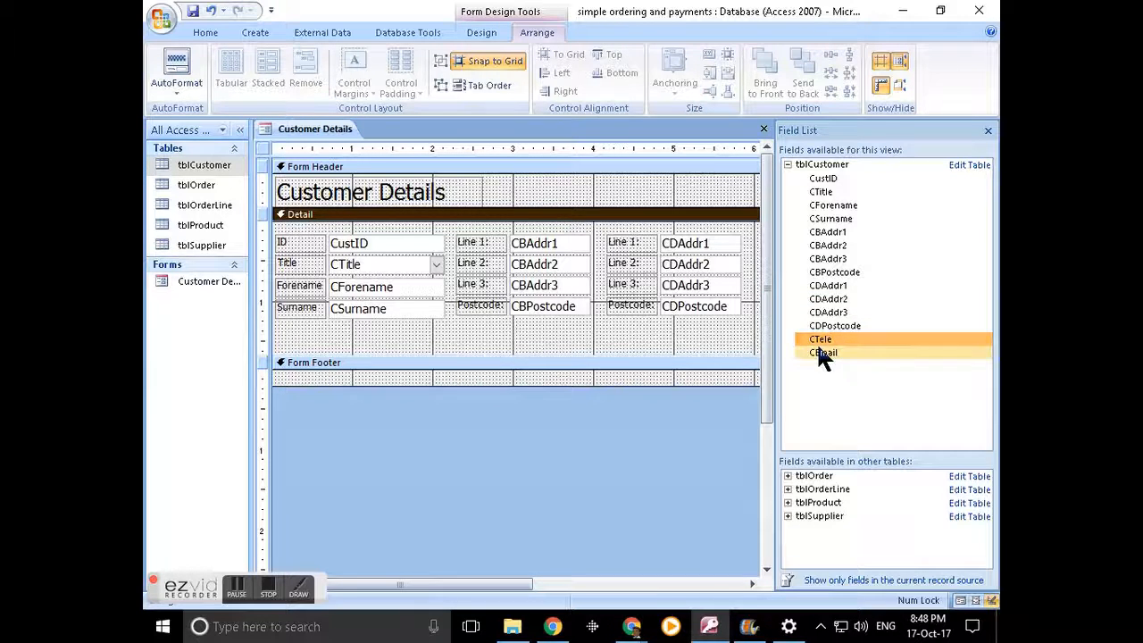
pyautogui.moveTo(818, 343); pyautogui.dragTo(321, 345)
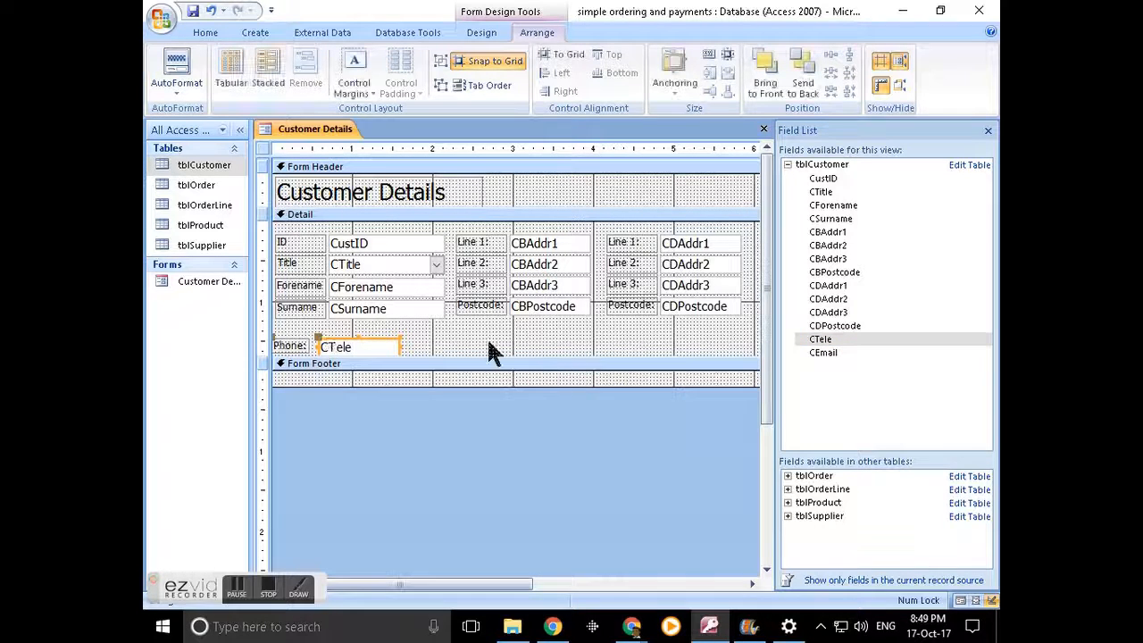
pyautogui.click(362, 338)
pyautogui.moveTo(362, 337); pyautogui.dragTo(370, 332)
pyautogui.moveTo(830, 354); pyautogui.dragTo(596, 339)
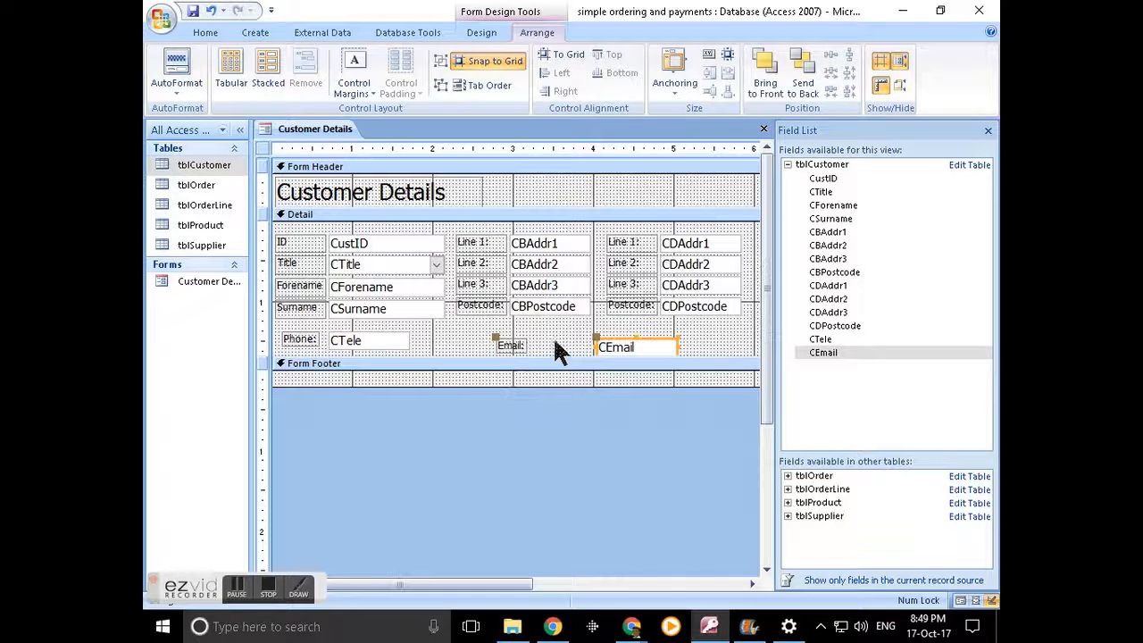
pyautogui.moveTo(522, 351)
pyautogui.mouseDown()
pyautogui.moveTo(438, 331)
pyautogui.moveTo(455, 336)
pyautogui.mouseUp()
# - Widen the CEmail box next to its label and preview the form in Form View
pyautogui.click(265, 339)
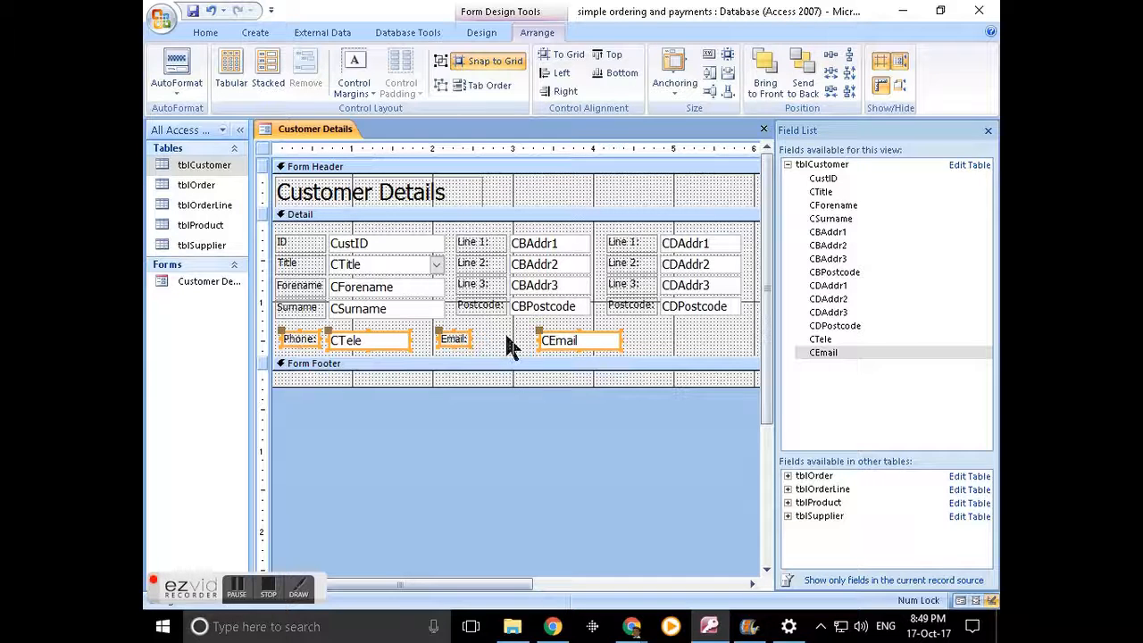
pyautogui.click(552, 342)
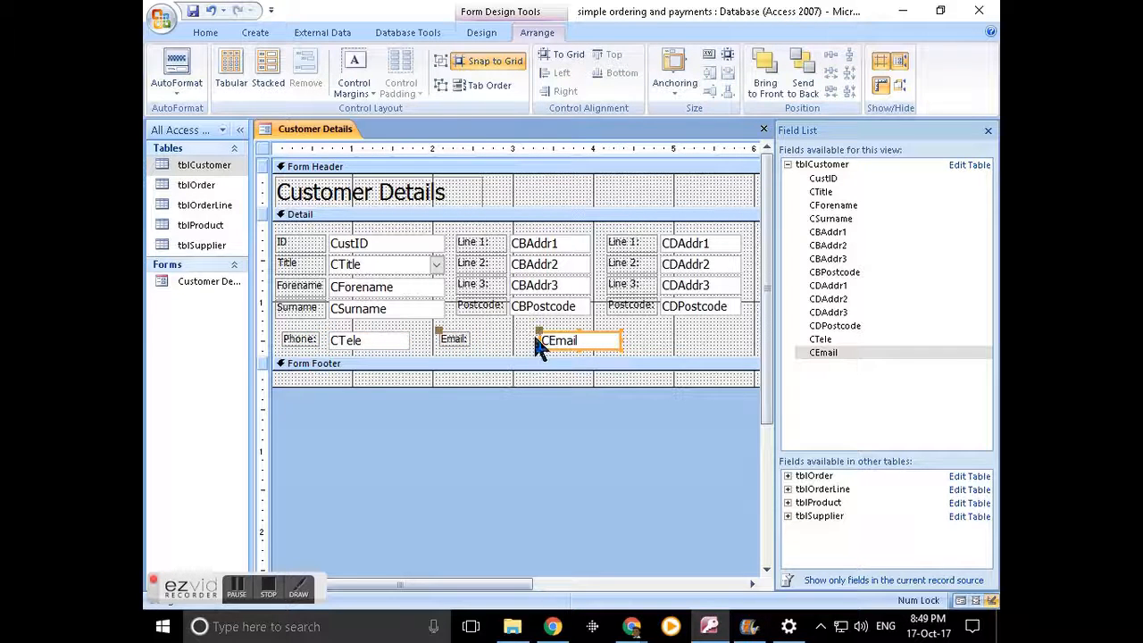
pyautogui.moveTo(535, 338); pyautogui.dragTo(473, 337)
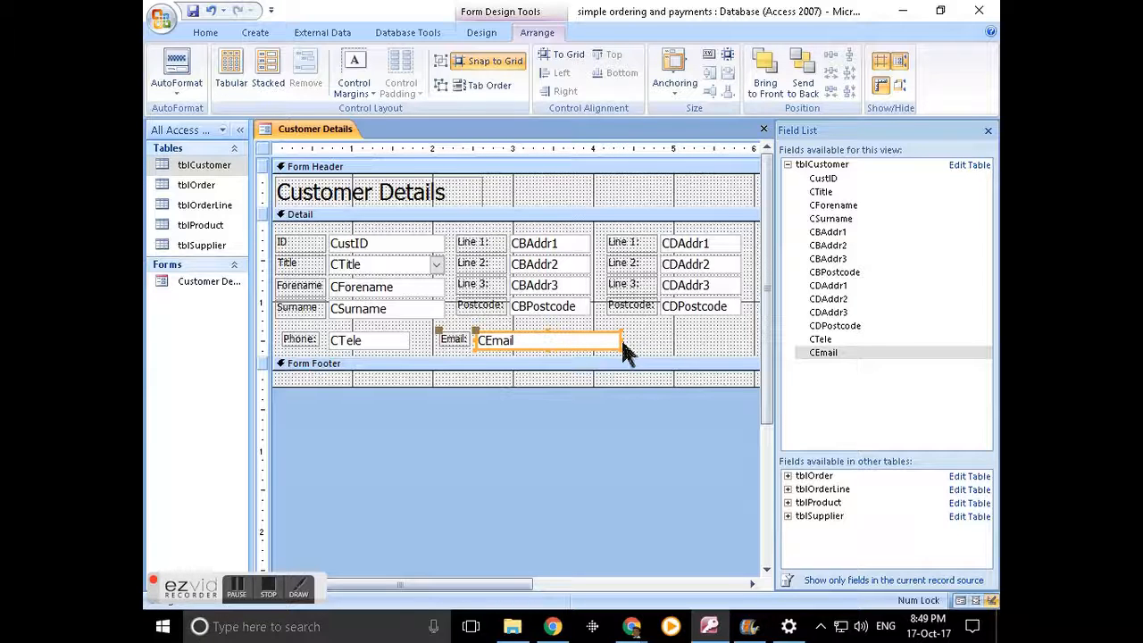
pyautogui.moveTo(617, 339); pyautogui.dragTo(734, 336)
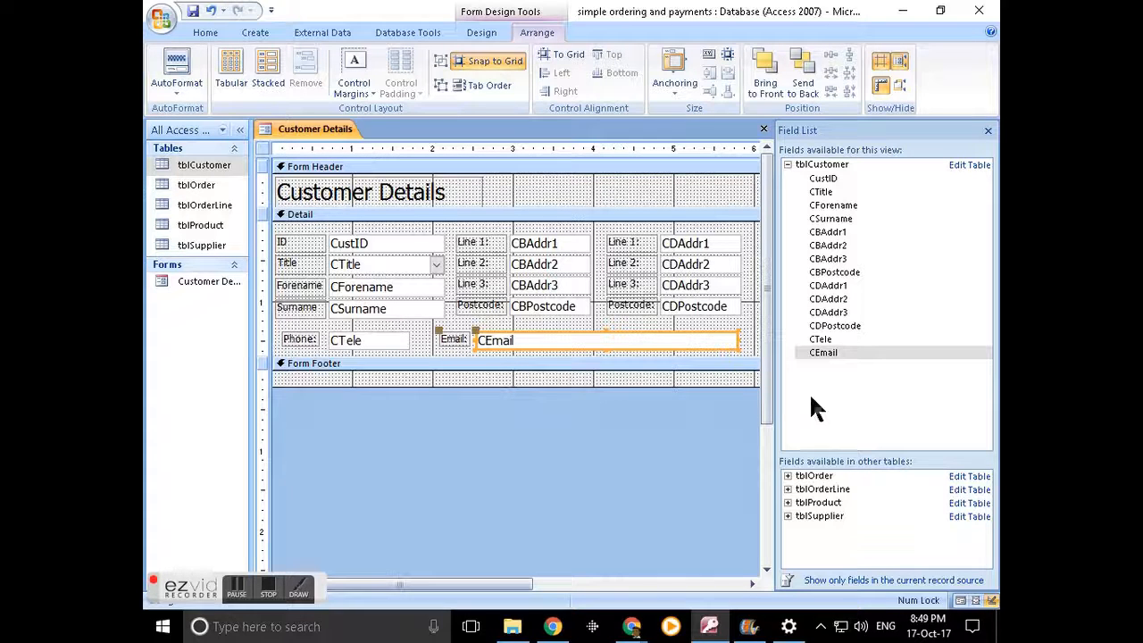
pyautogui.click(959, 599)
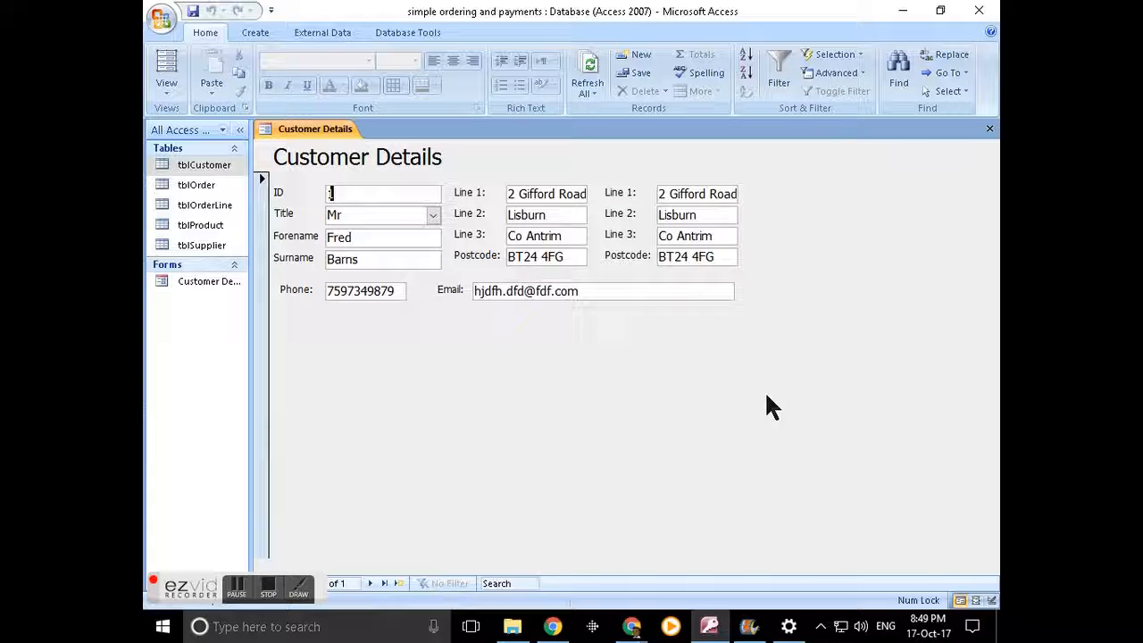
# - Back in Design View, place a label reading 'Billing' in the Form Header
pyautogui.click(992, 600)
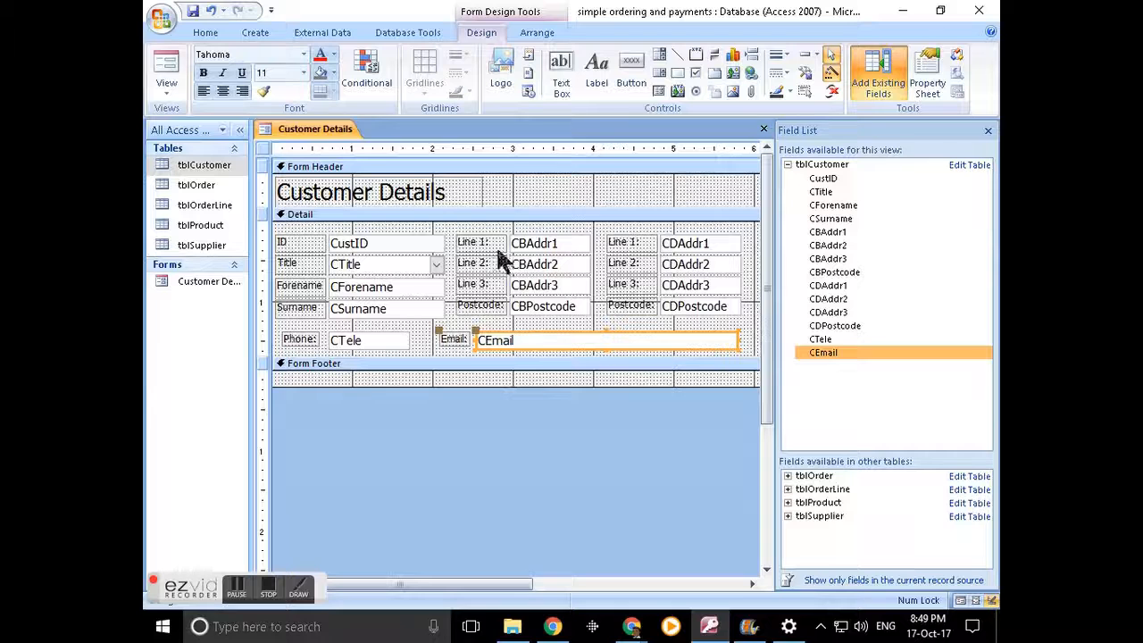
pyautogui.click(528, 243)
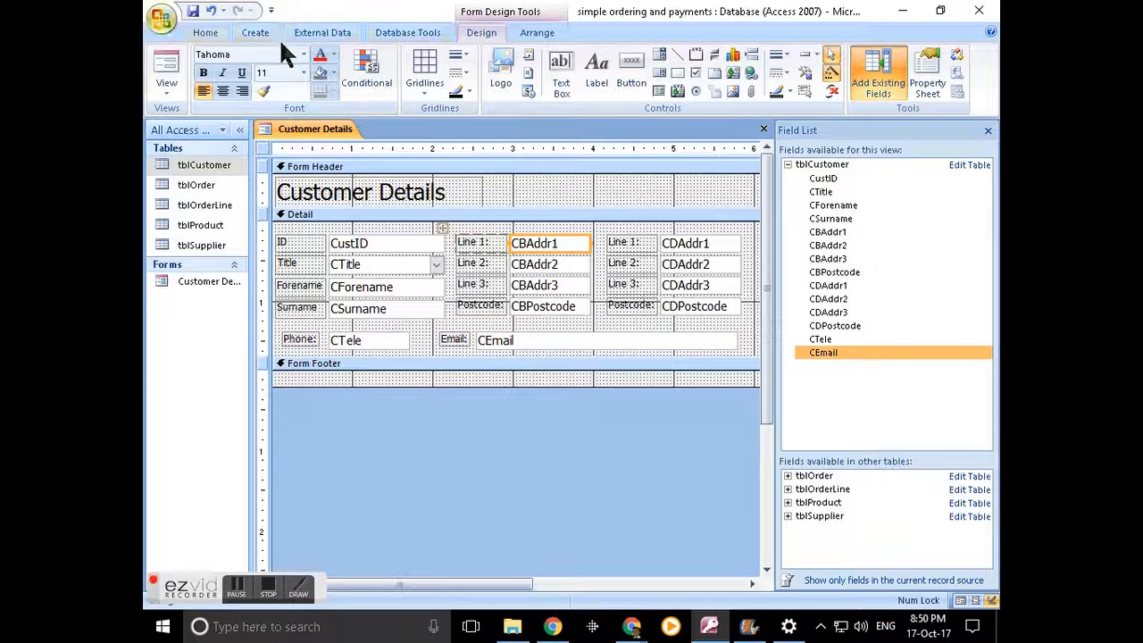
pyautogui.click(378, 32)
pyautogui.click(482, 33)
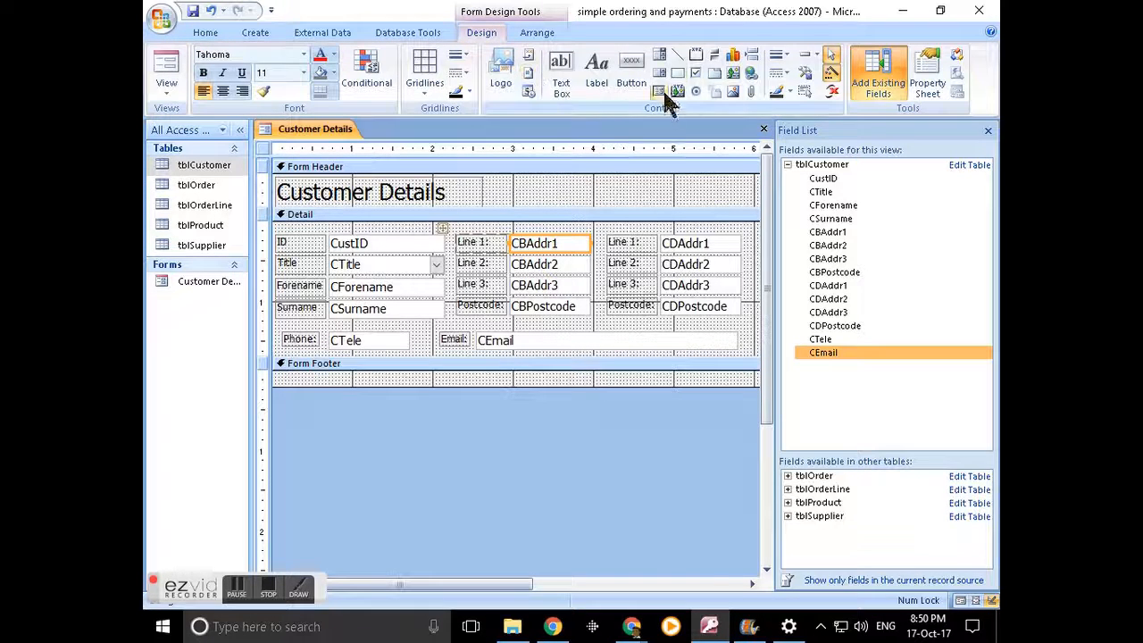
pyautogui.click(597, 70)
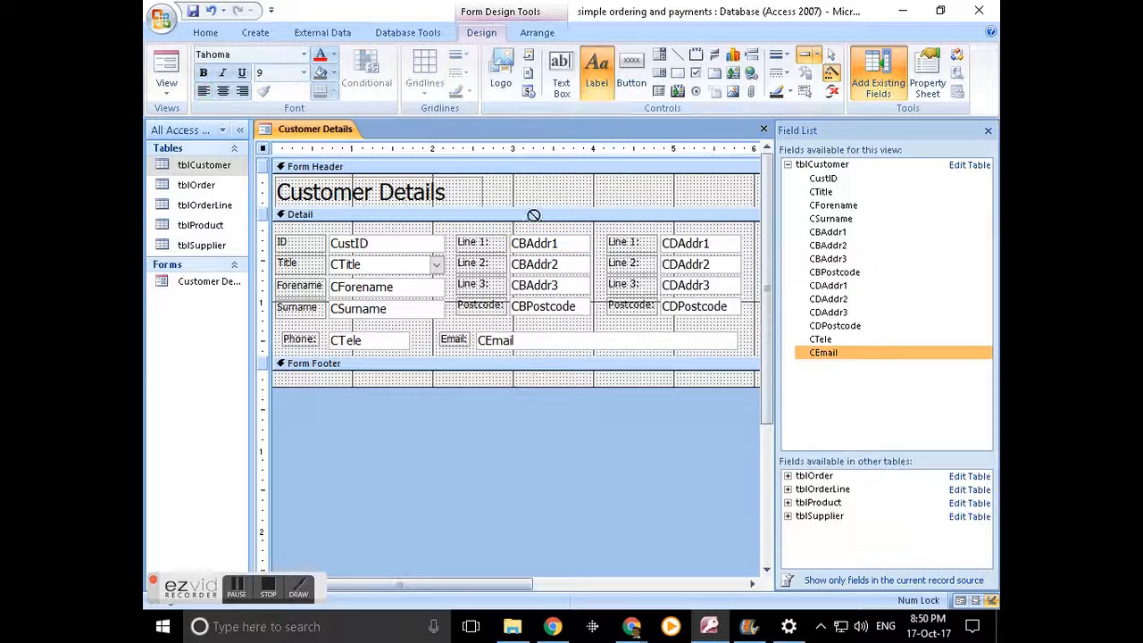
pyautogui.click(565, 180)
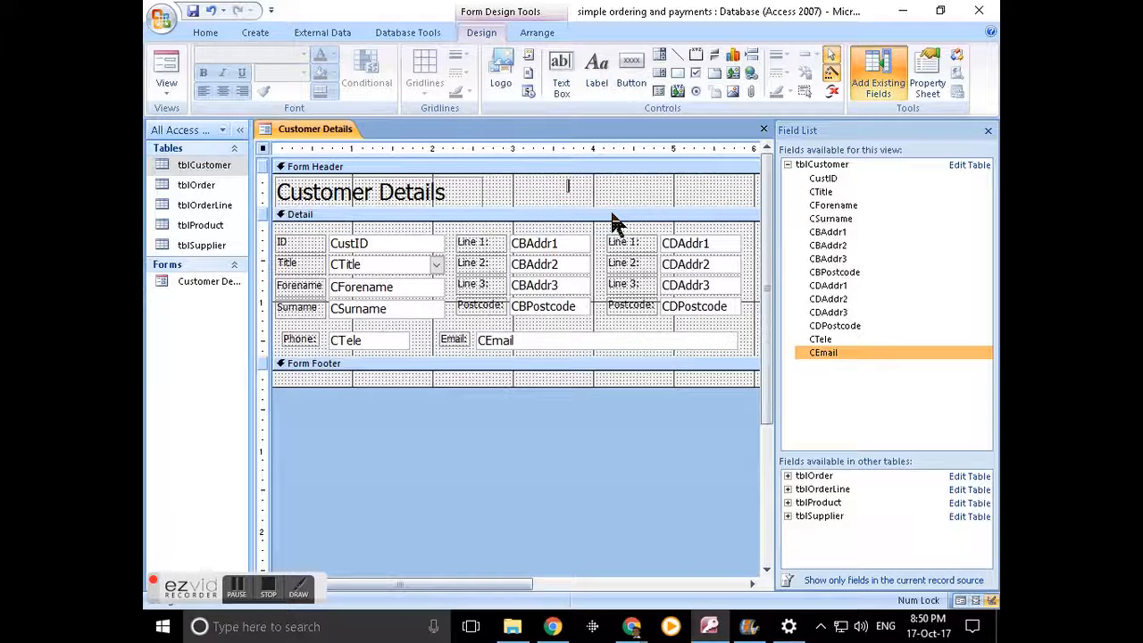
pyautogui.write('Bin')
pyautogui.write('lling')
pyautogui.write('lling')
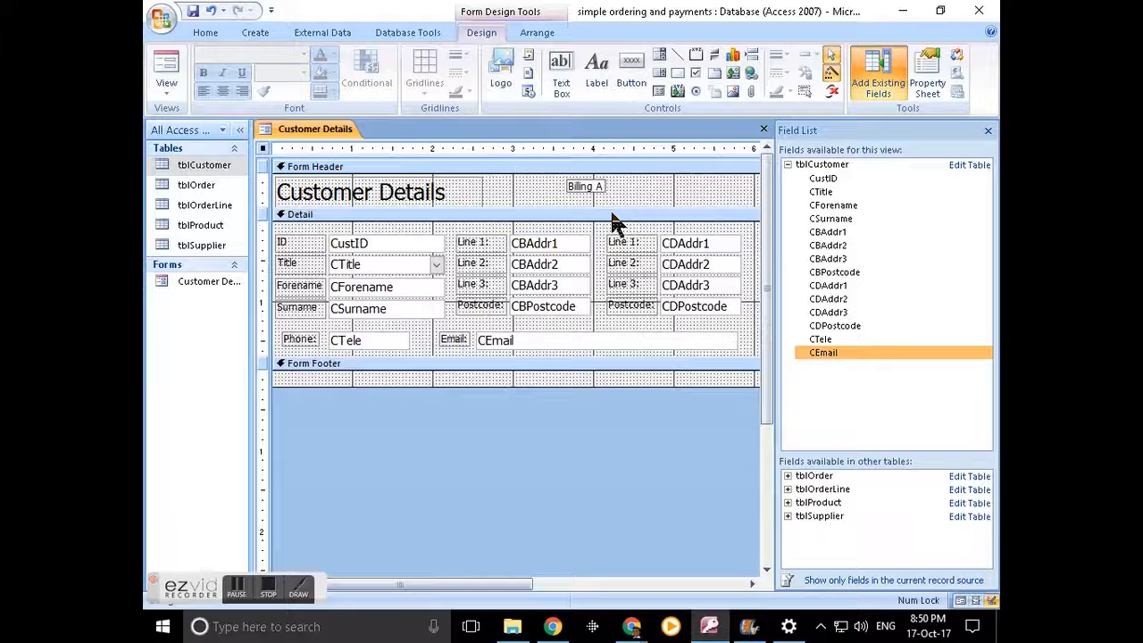
pyautogui.press('BackSpace')
pyautogui.press('BackSpace')
pyautogui.press('Return')
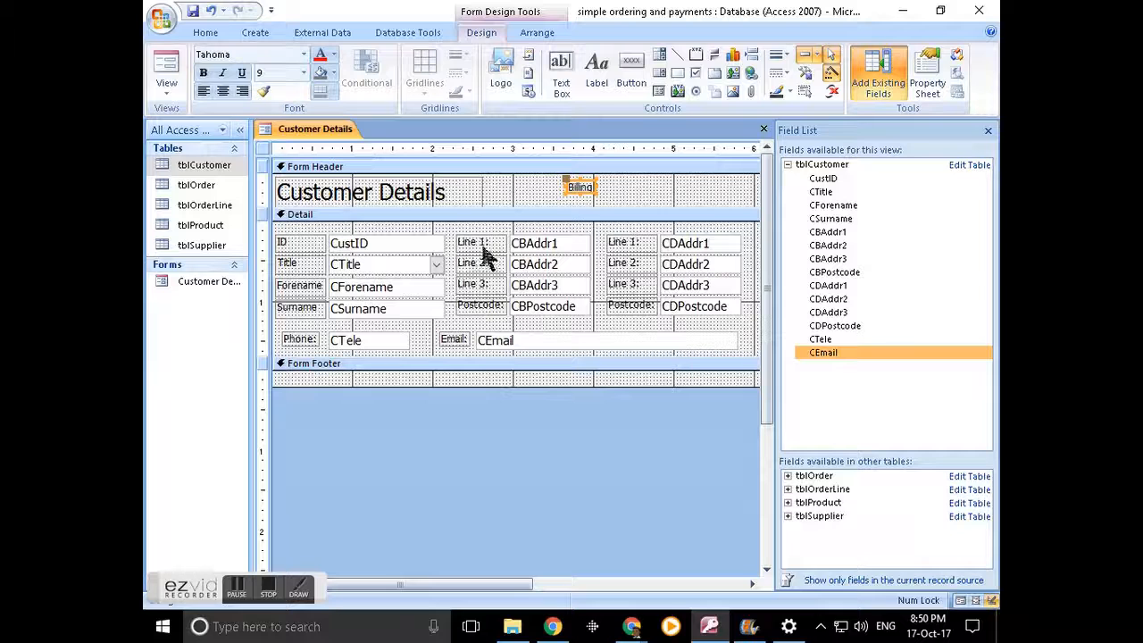
# - Try moving the Billing label down into the billing address area of the Detail section
pyautogui.moveTo(574, 193); pyautogui.dragTo(563, 245)
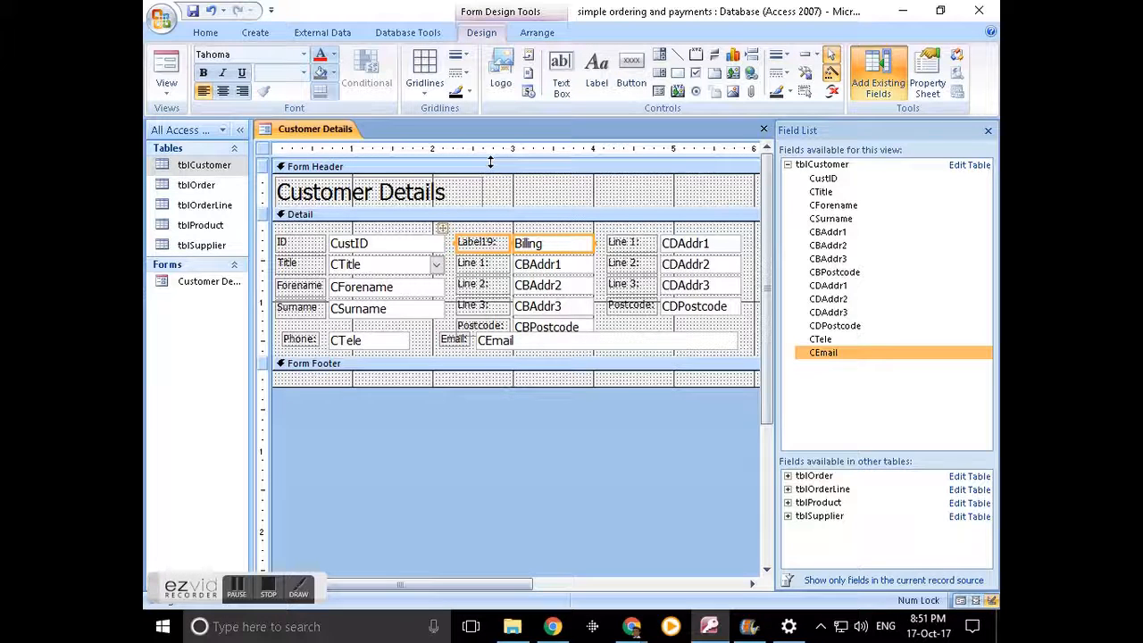
pyautogui.hotkey('ctrl', 'z')
pyautogui.hotkey('ctrl', 'z')
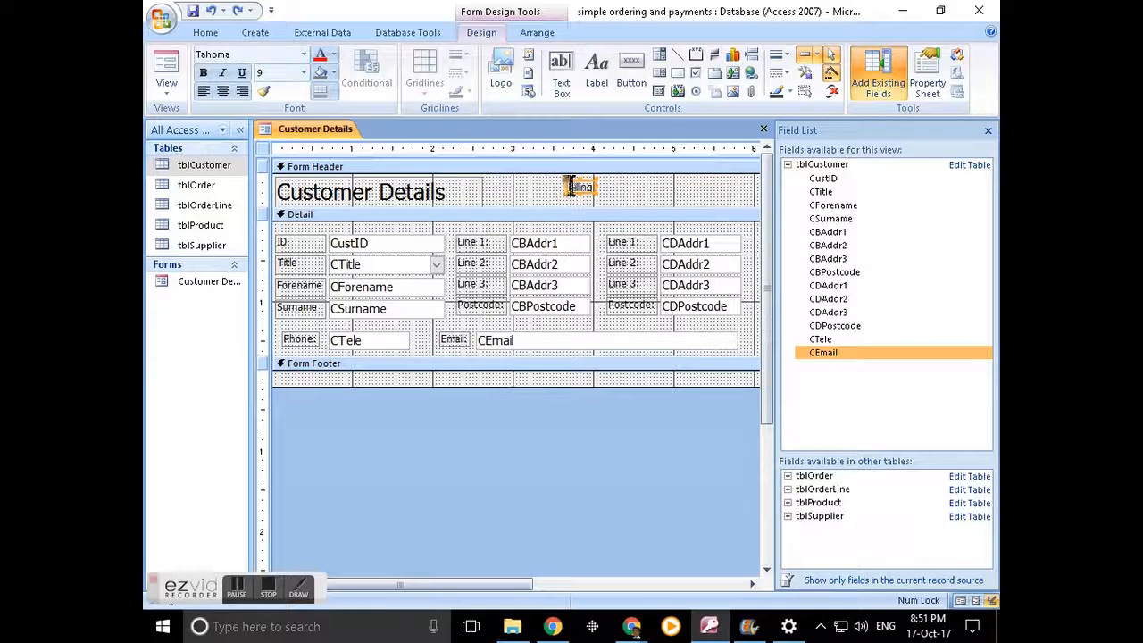
pyautogui.moveTo(575, 196); pyautogui.dragTo(471, 239)
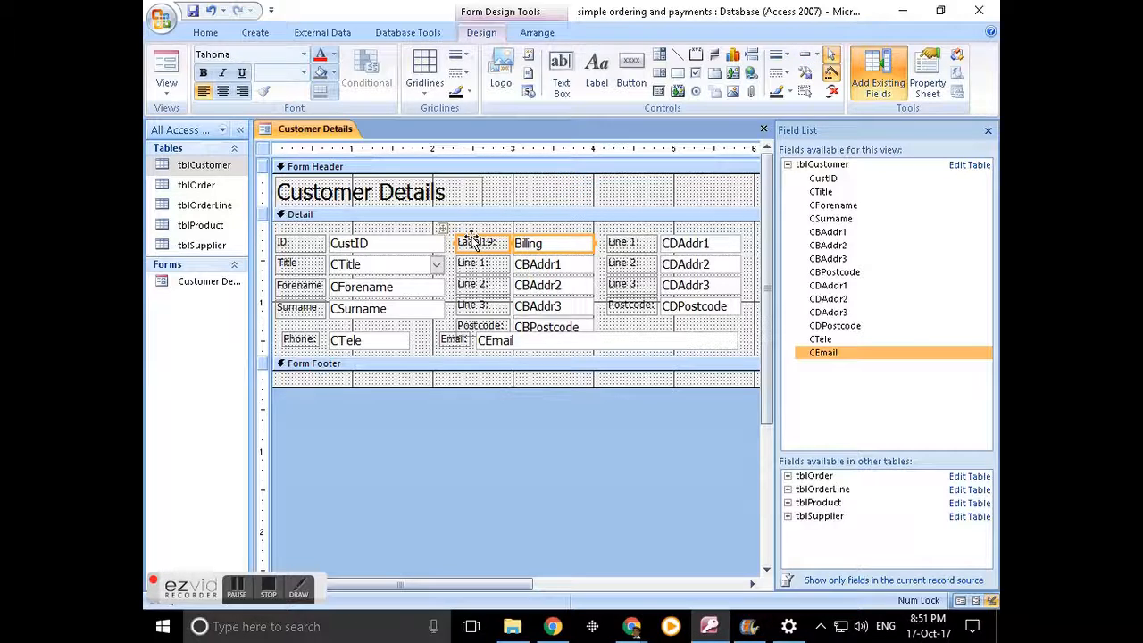
# - Remove the stray Billing label so only the title stays in the header
pyautogui.rightClick(533, 249)
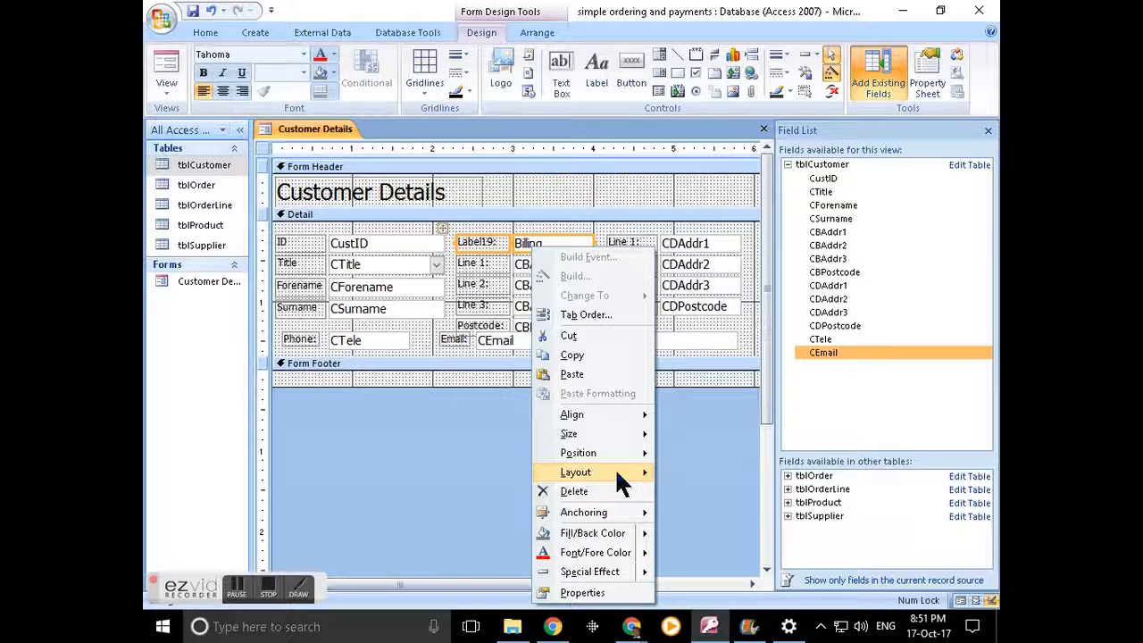
pyautogui.moveTo(618, 456)
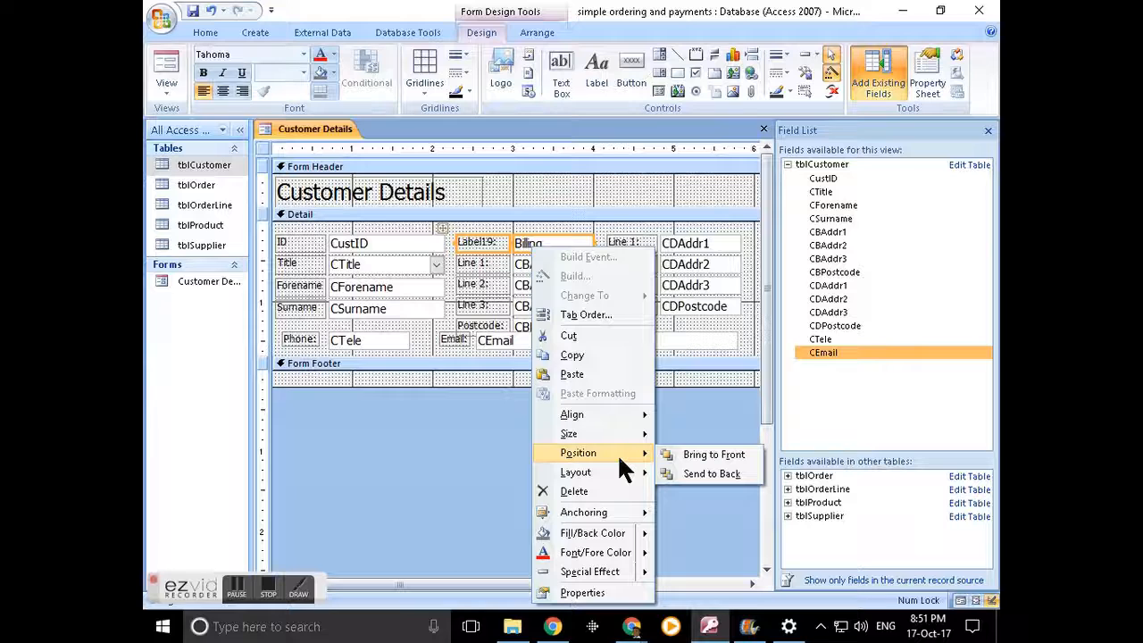
pyautogui.moveTo(618, 412)
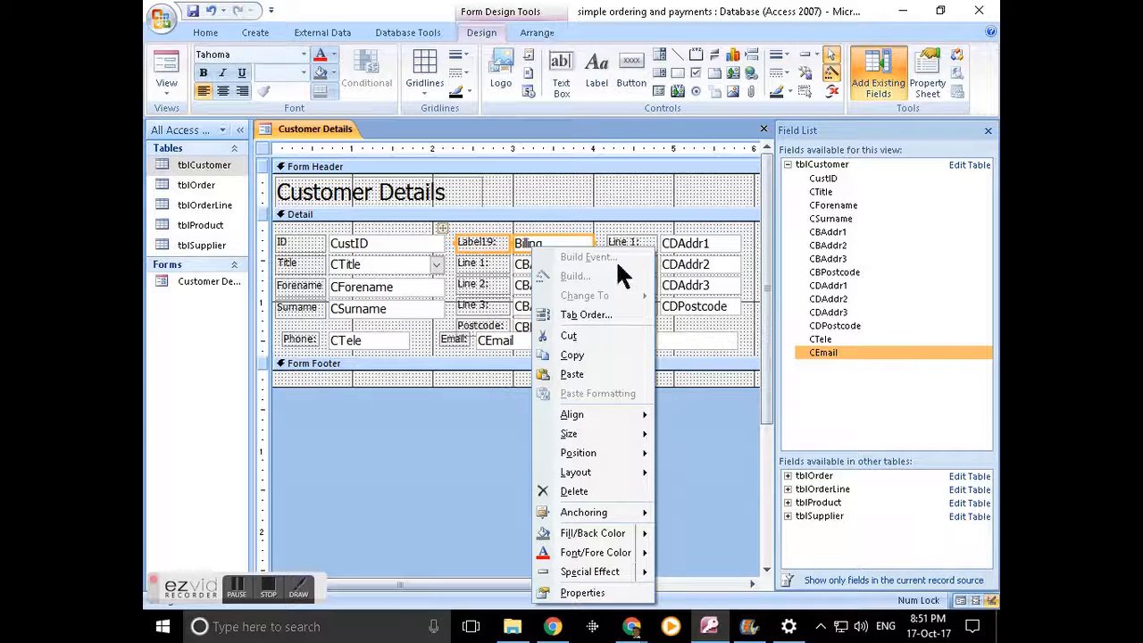
pyautogui.click(546, 204)
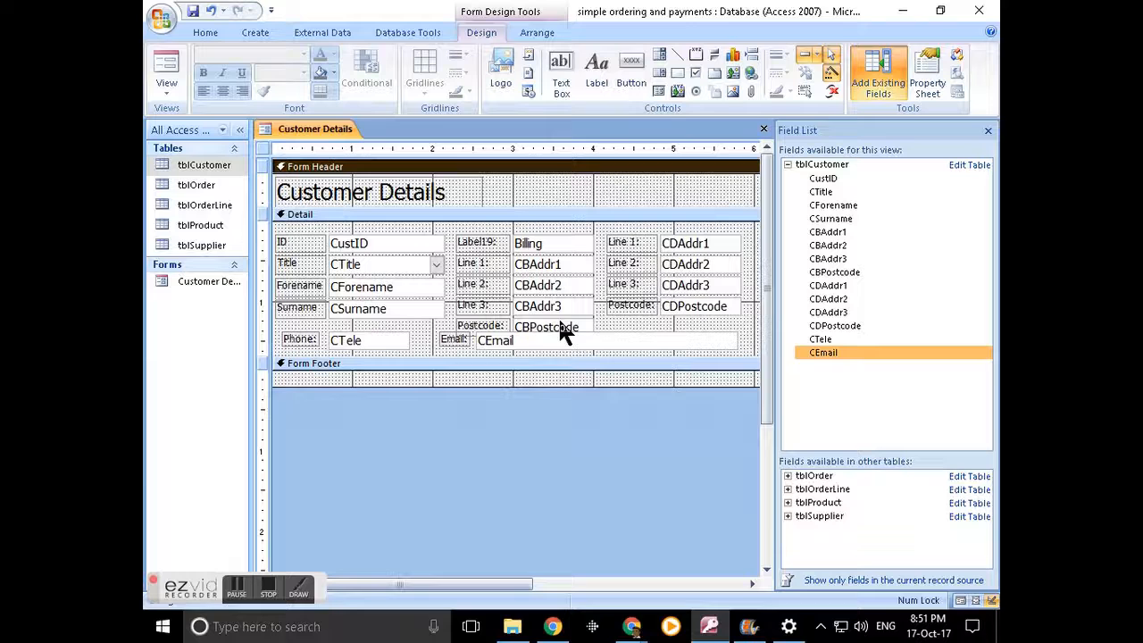
pyautogui.hotkey('ctrl', 'z')
pyautogui.hotkey('ctrl', 'z')
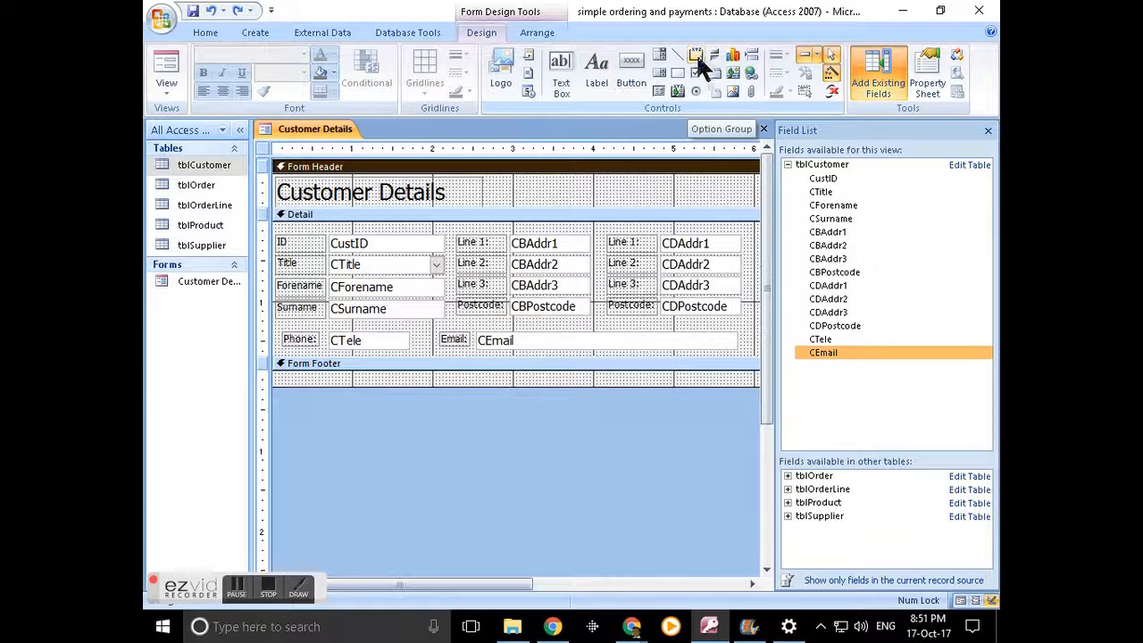
# - Select every Detail control from the vertical ruler and move them all lower
pyautogui.moveTo(255, 293); pyautogui.dragTo(256, 293)
pyautogui.moveTo(266, 244); pyautogui.dragTo(263, 348)
pyautogui.moveTo(555, 275); pyautogui.dragTo(552, 326)
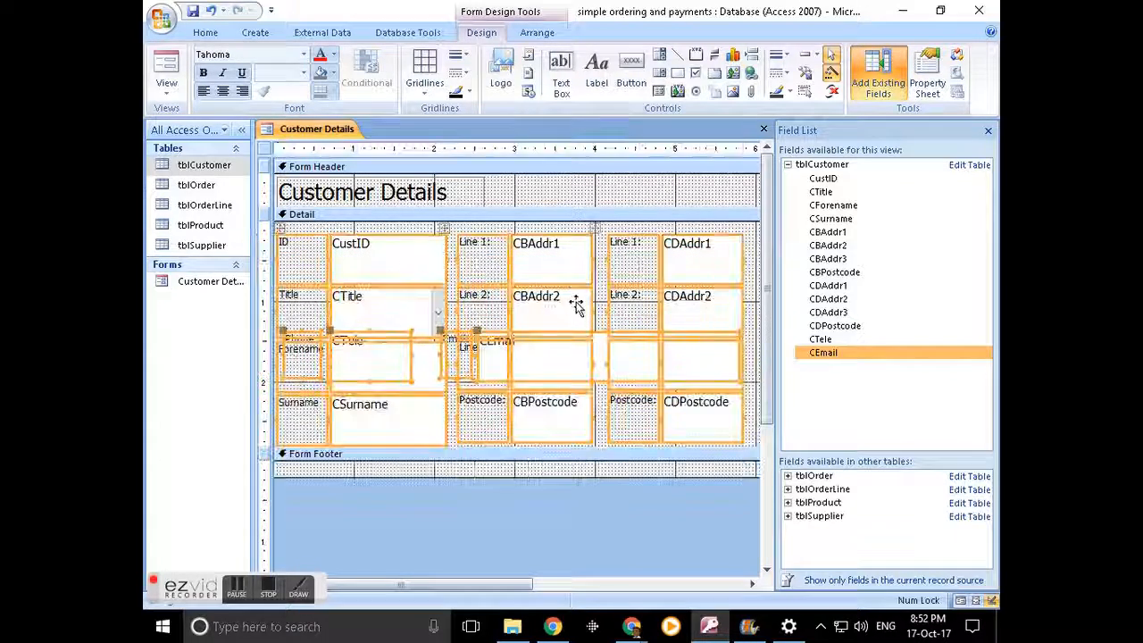
pyautogui.hotkey('ctrl', 'z')
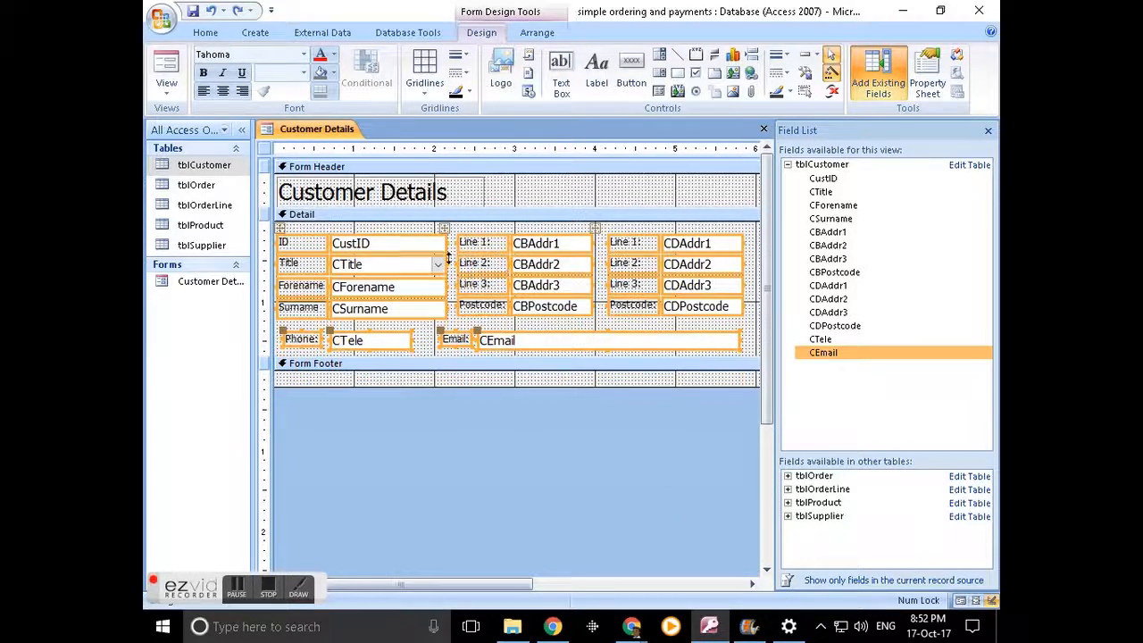
pyautogui.moveTo(402, 239); pyautogui.dragTo(401, 269)
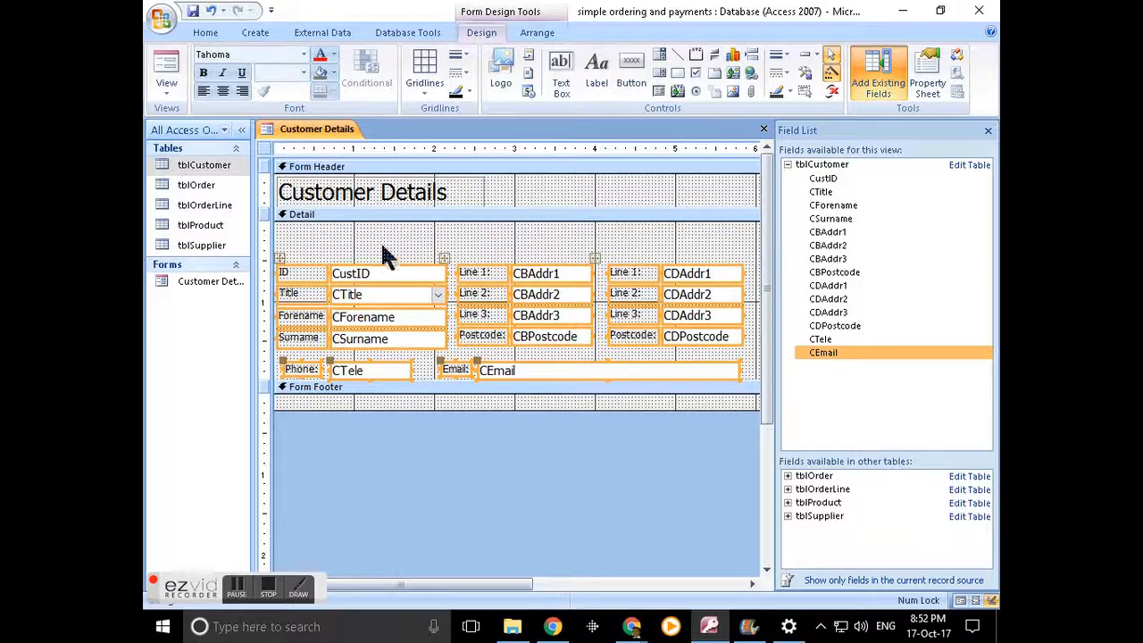
pyautogui.click(417, 249)
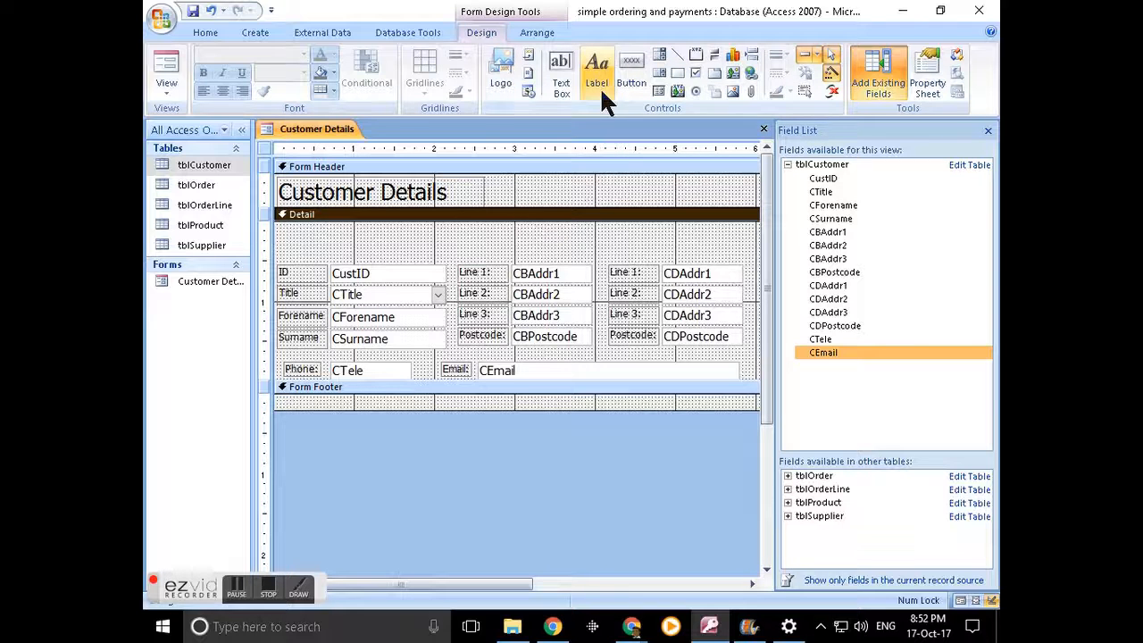
# - Draw an option group frame around the billing fields, skipping the wizard, and send it to back
pyautogui.click(696, 56)
pyautogui.moveTo(451, 256); pyautogui.dragTo(600, 355)
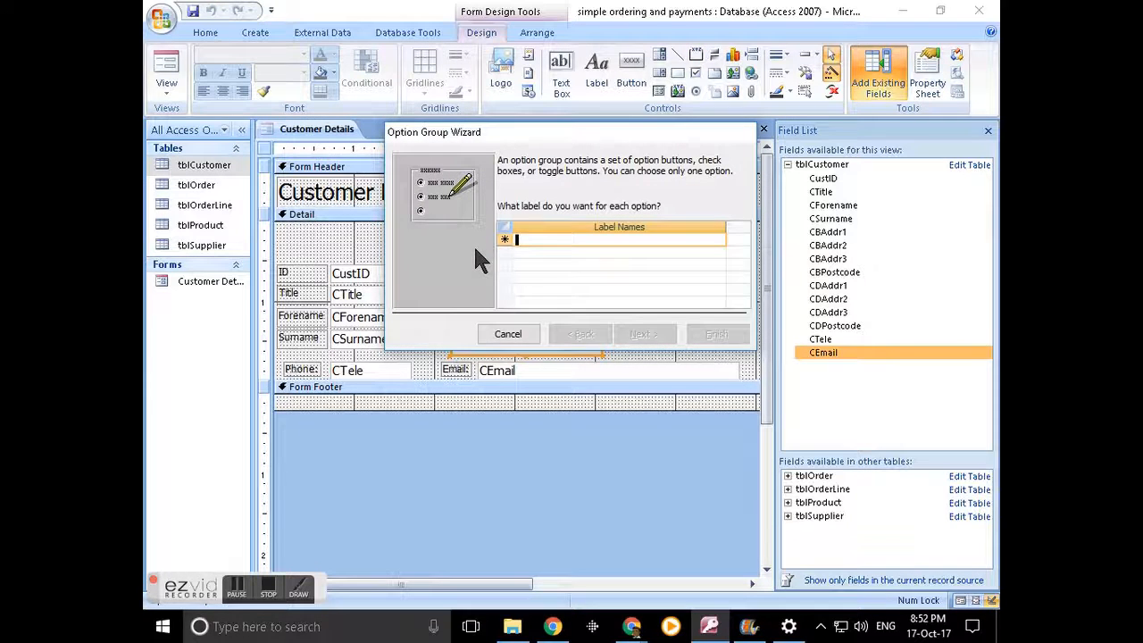
pyautogui.click(513, 336)
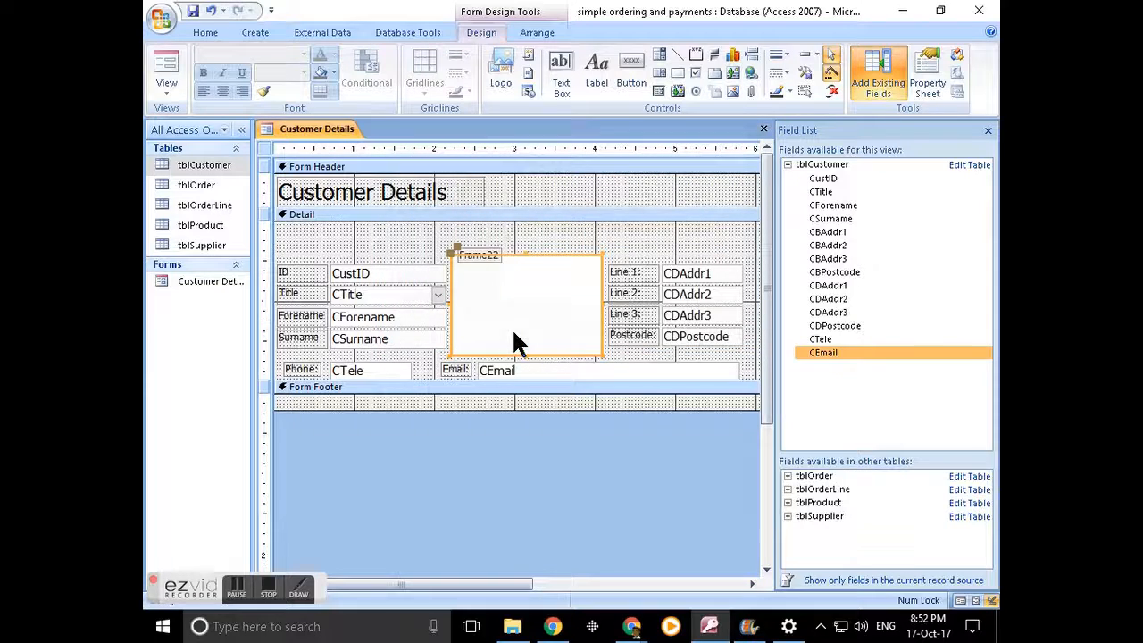
pyautogui.rightClick(536, 256)
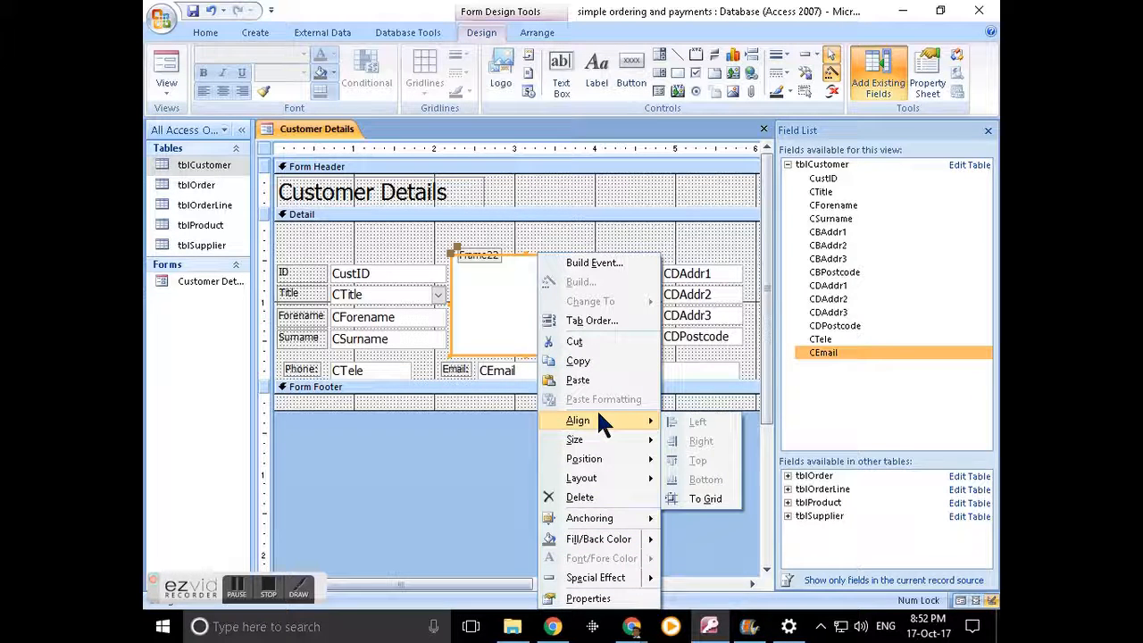
pyautogui.moveTo(596, 458)
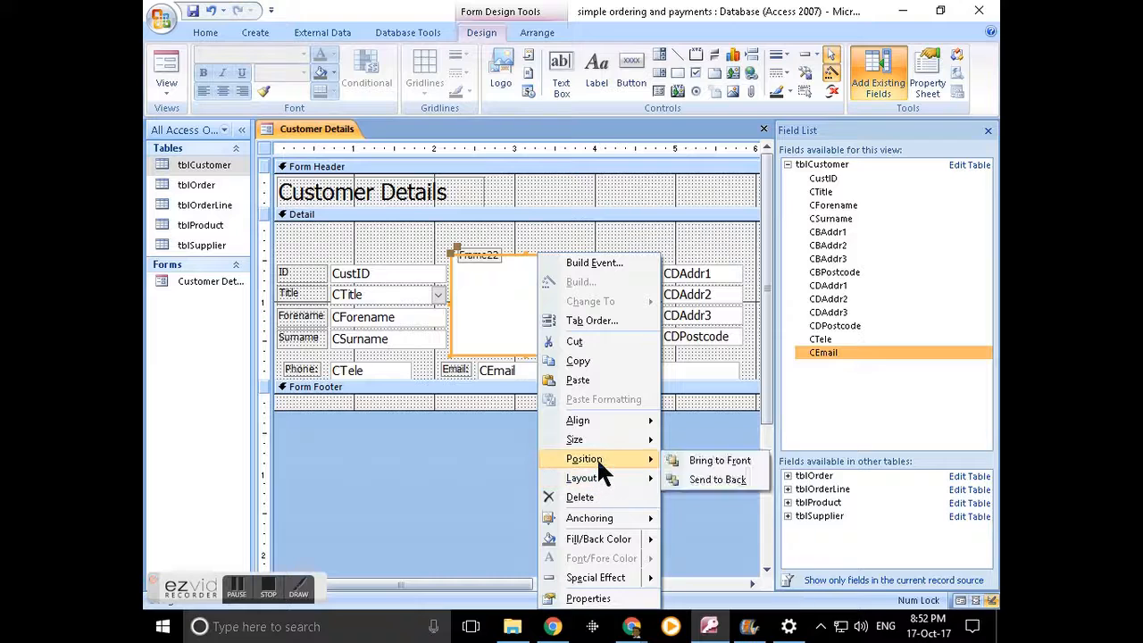
pyautogui.click(695, 481)
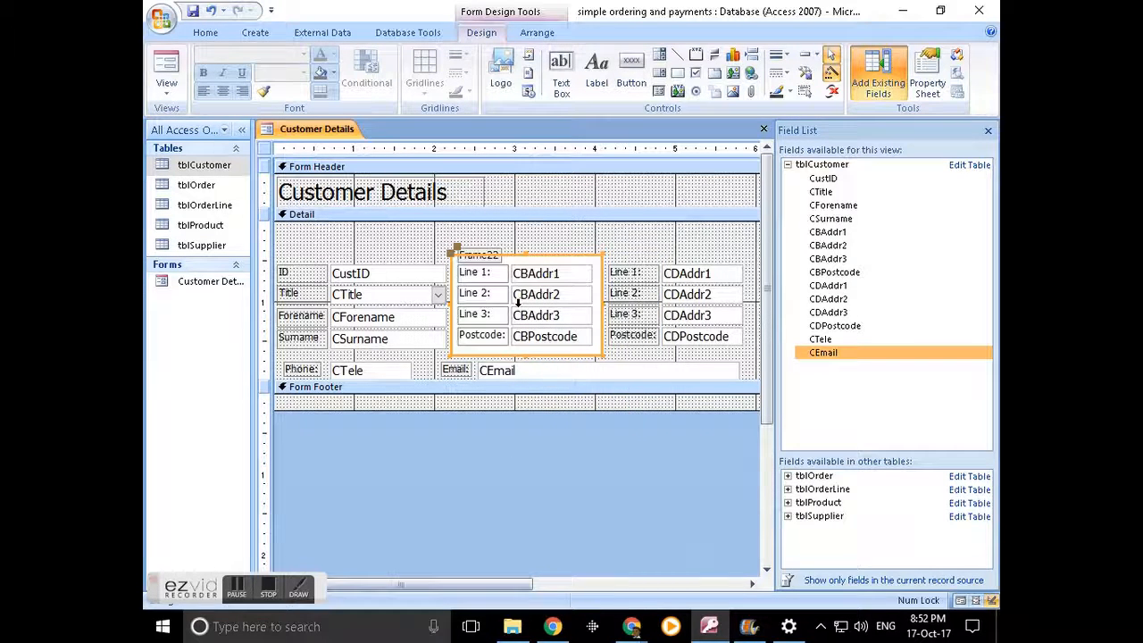
# - Change the frame caption from Frame22 to 'Billing Address' and preview the form
pyautogui.click(474, 253)
pyautogui.click(474, 252)
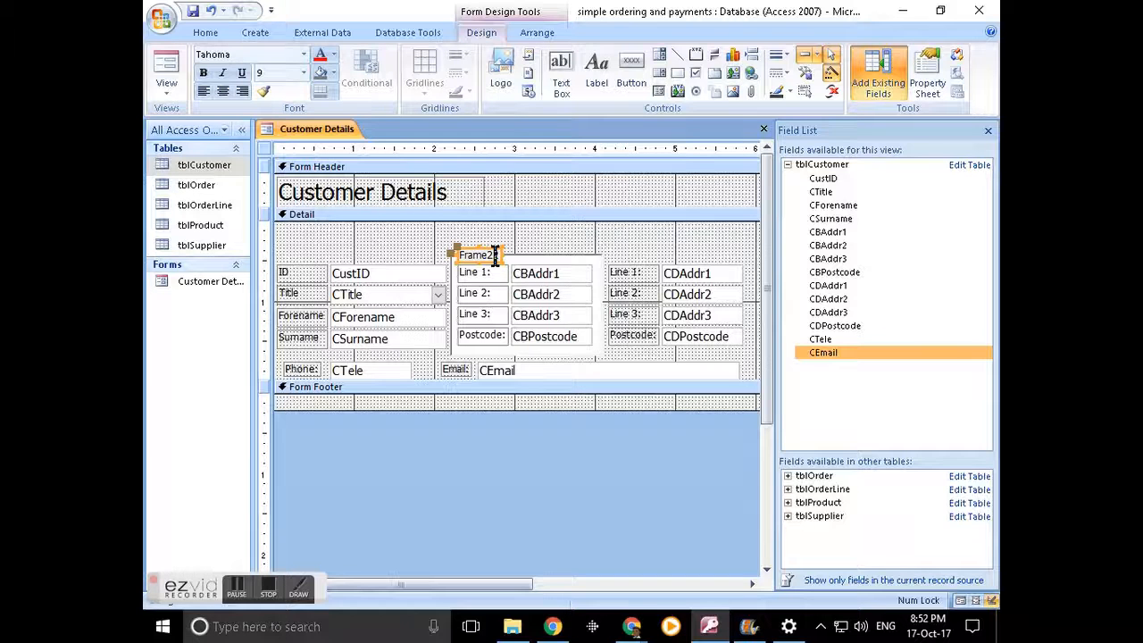
pyautogui.moveTo(495, 256); pyautogui.dragTo(446, 255)
pyautogui.press('BackSpace')
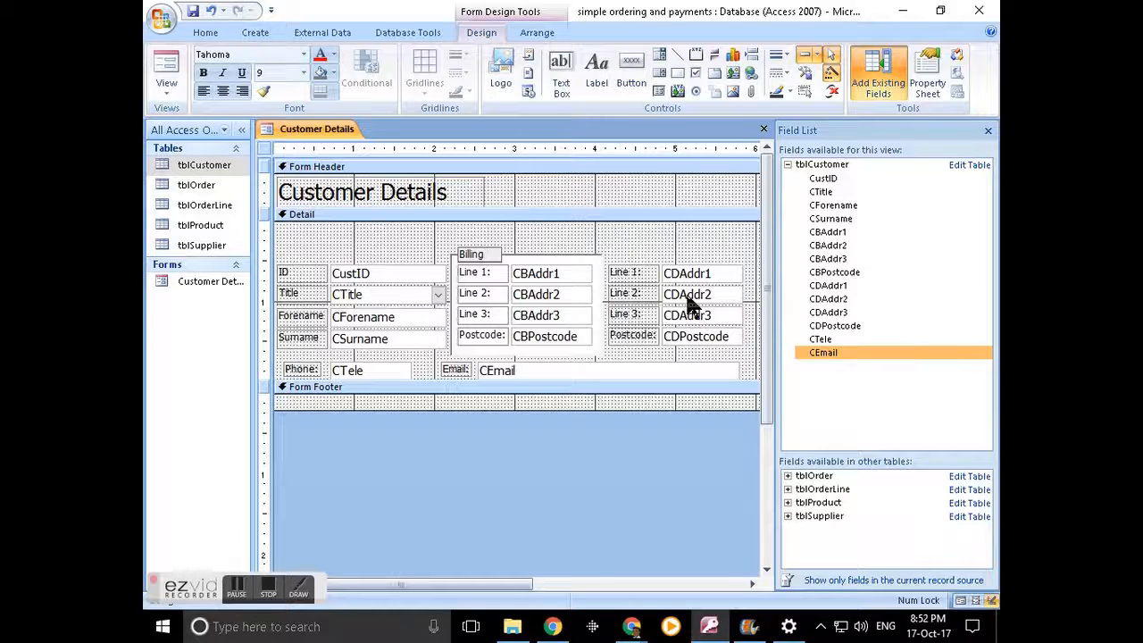
pyautogui.write('Billing Address')
pyautogui.press('Return')
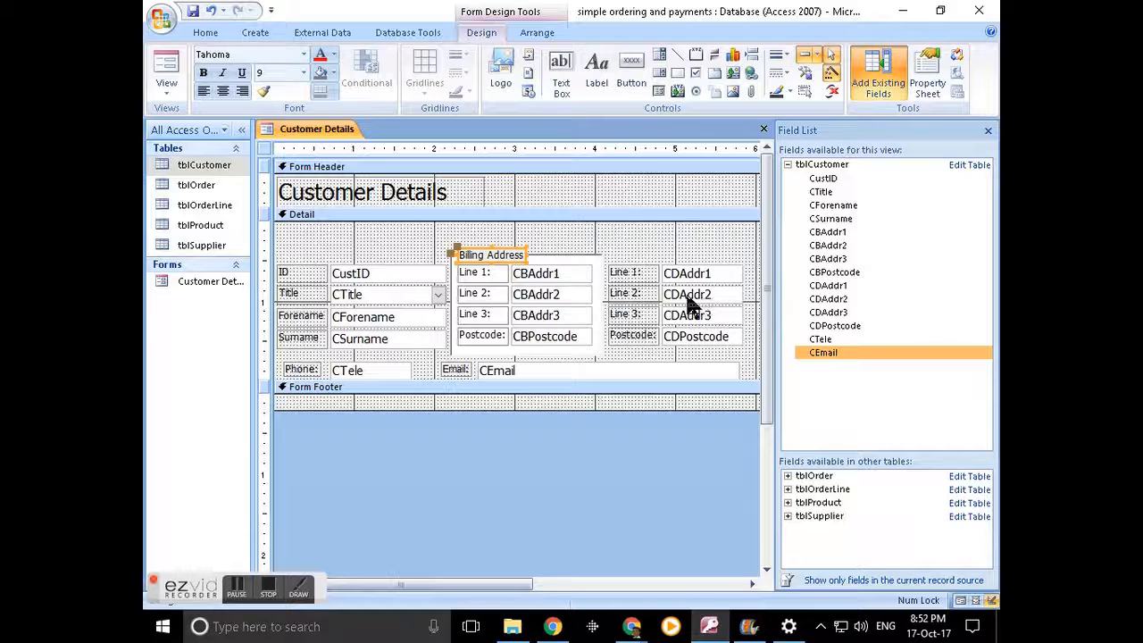
pyautogui.click(637, 262)
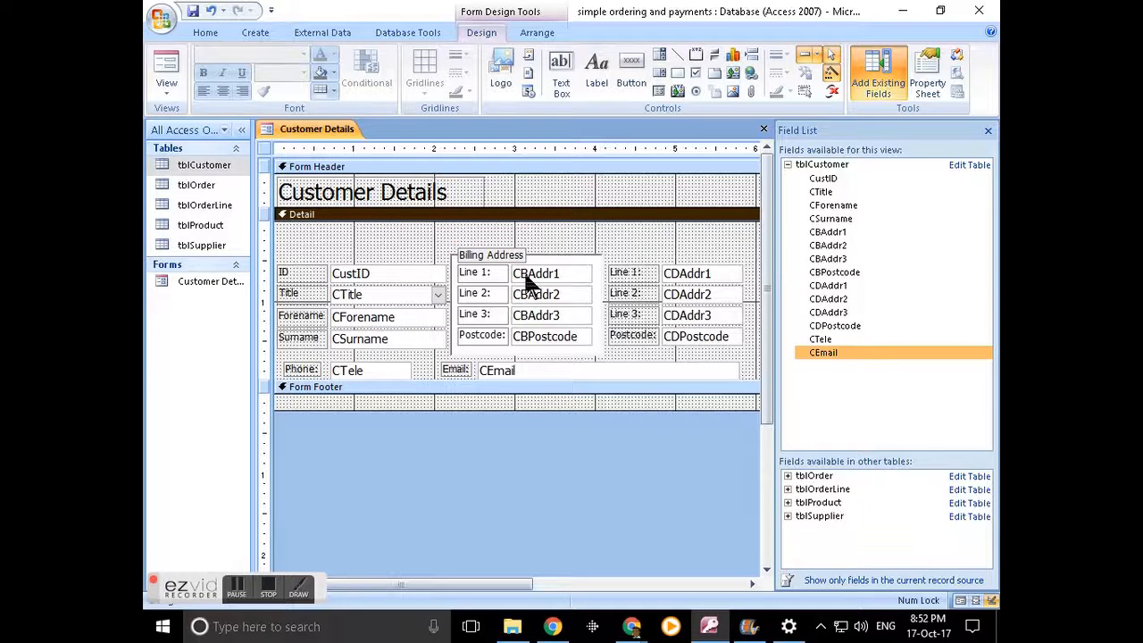
pyautogui.click(569, 270)
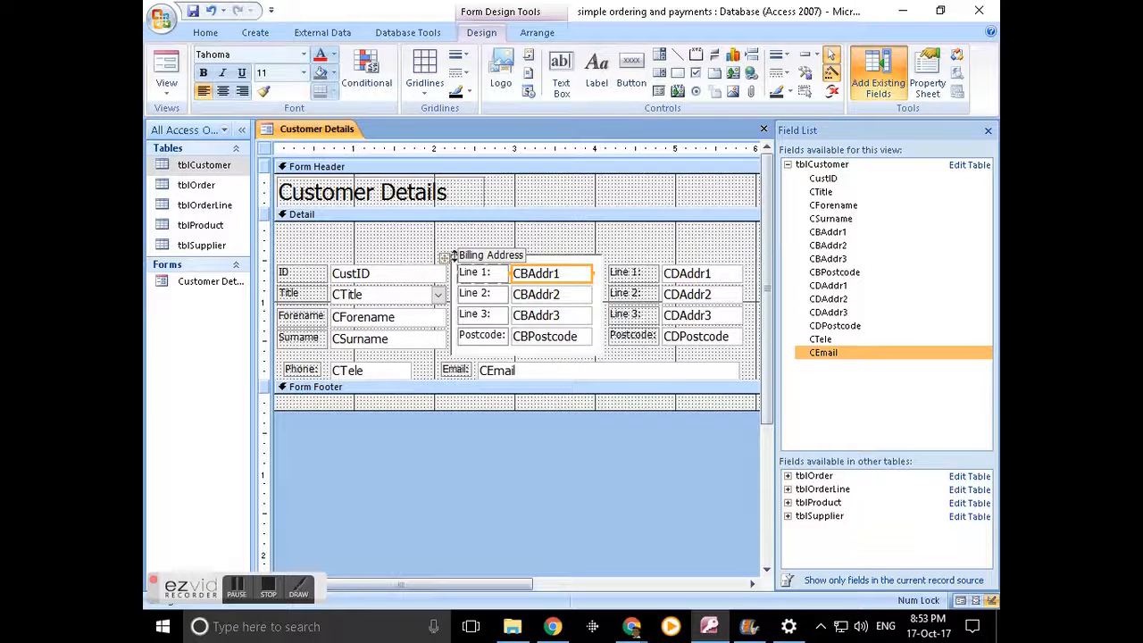
pyautogui.click(166, 72)
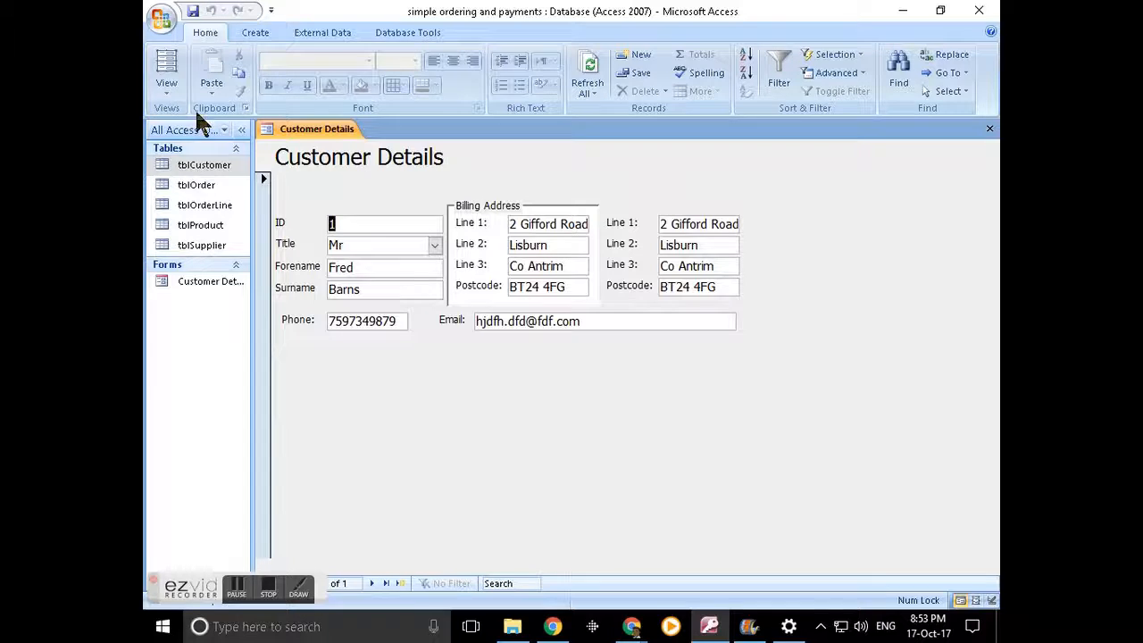
pyautogui.click(159, 90)
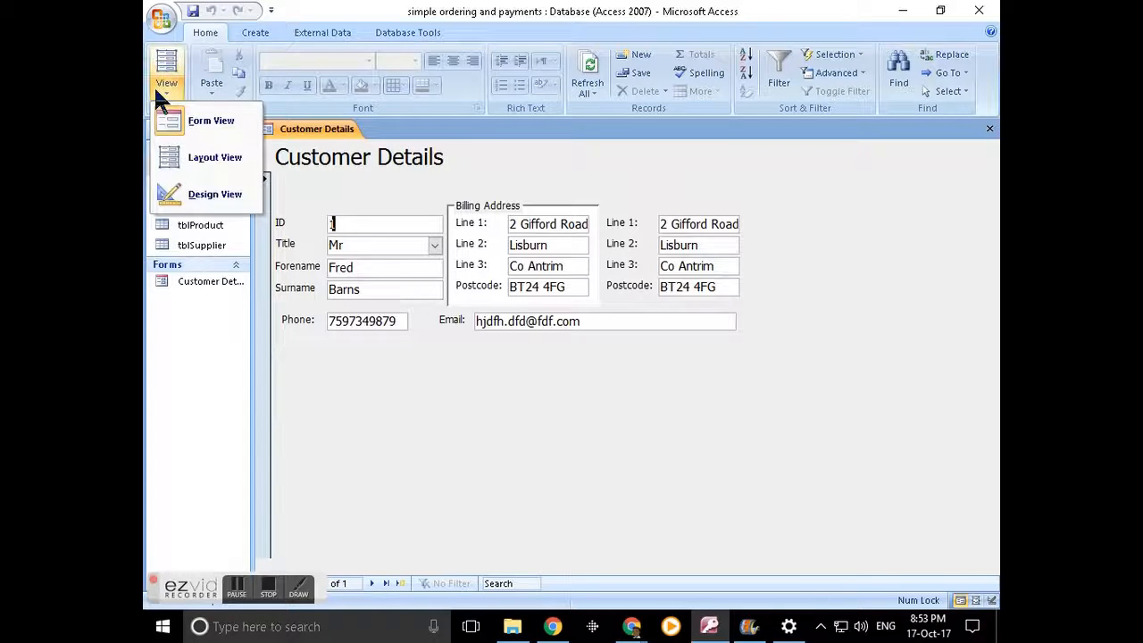
pyautogui.click(187, 193)
pyautogui.click(446, 257)
pyautogui.click(566, 244)
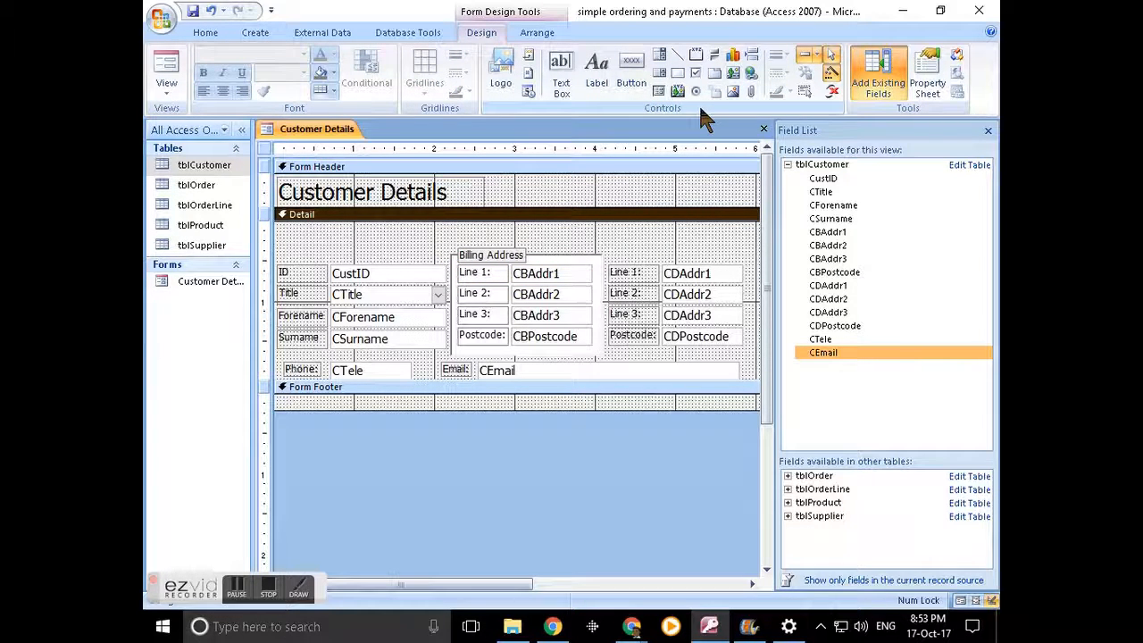
# - Close the Field List pane and box-select all the delivery address controls
pyautogui.click(695, 57)
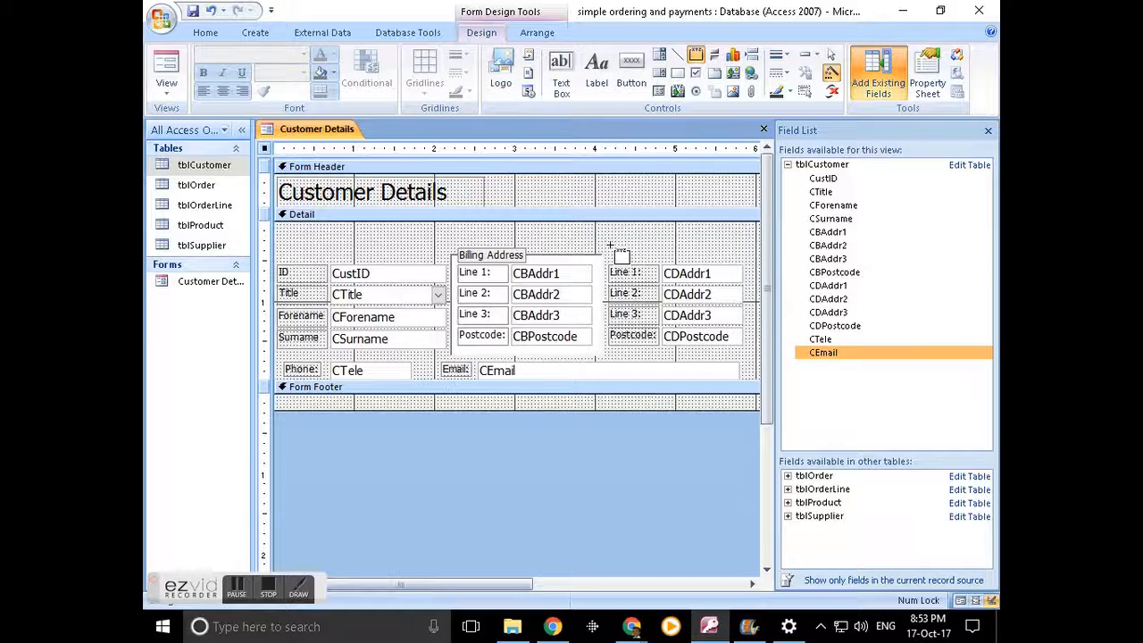
pyautogui.press('Escape')
pyautogui.click(633, 272)
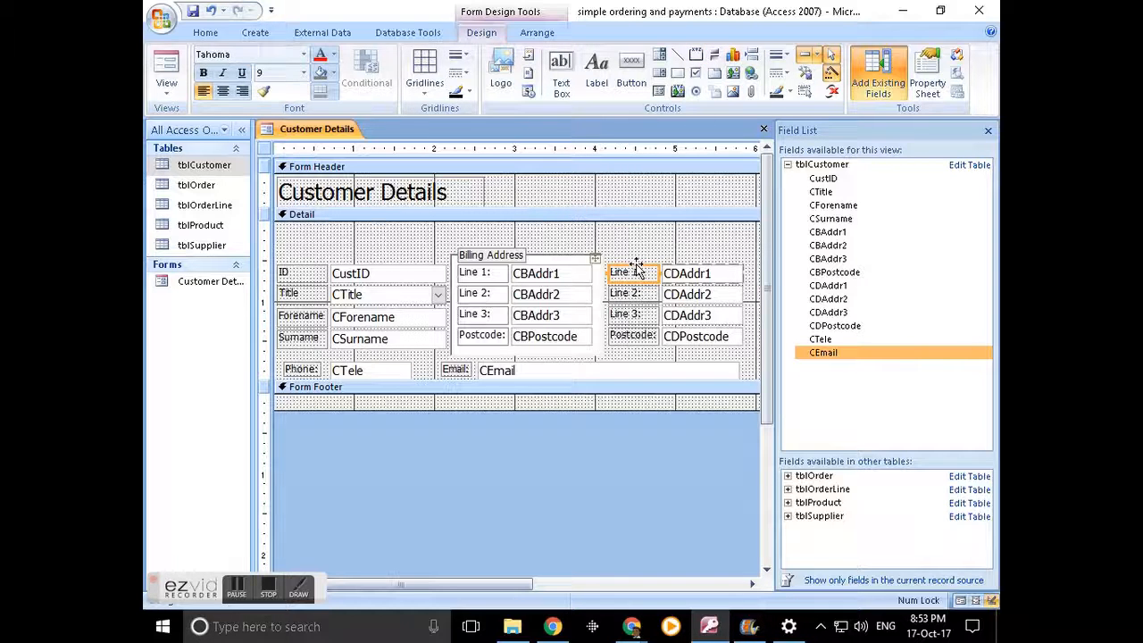
pyautogui.moveTo(776, 250); pyautogui.dragTo(852, 247)
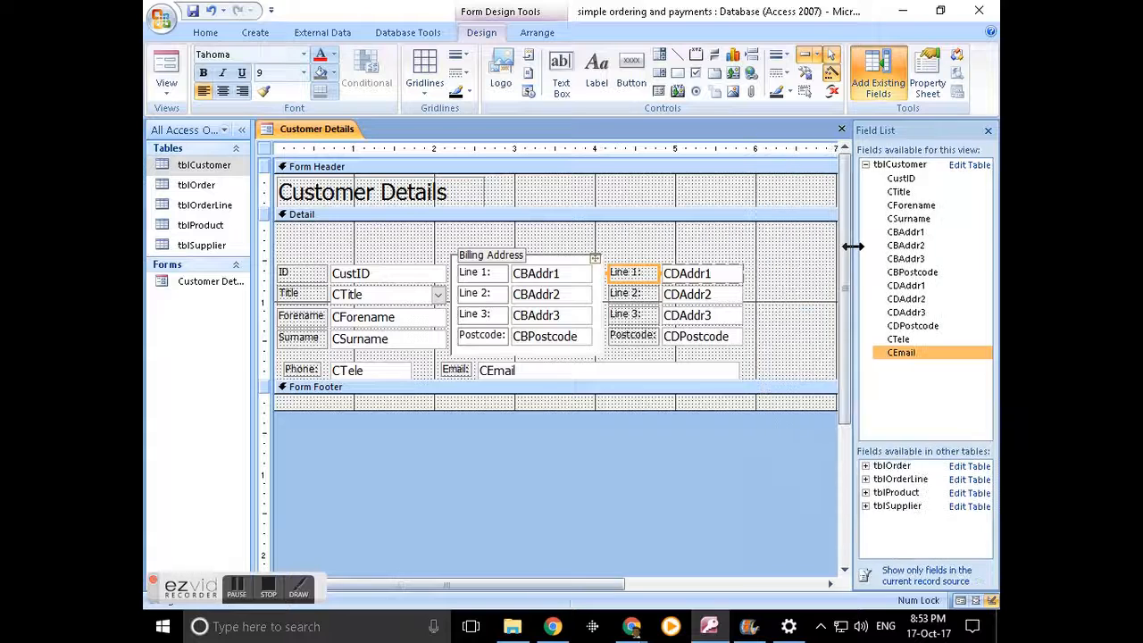
pyautogui.click(989, 130)
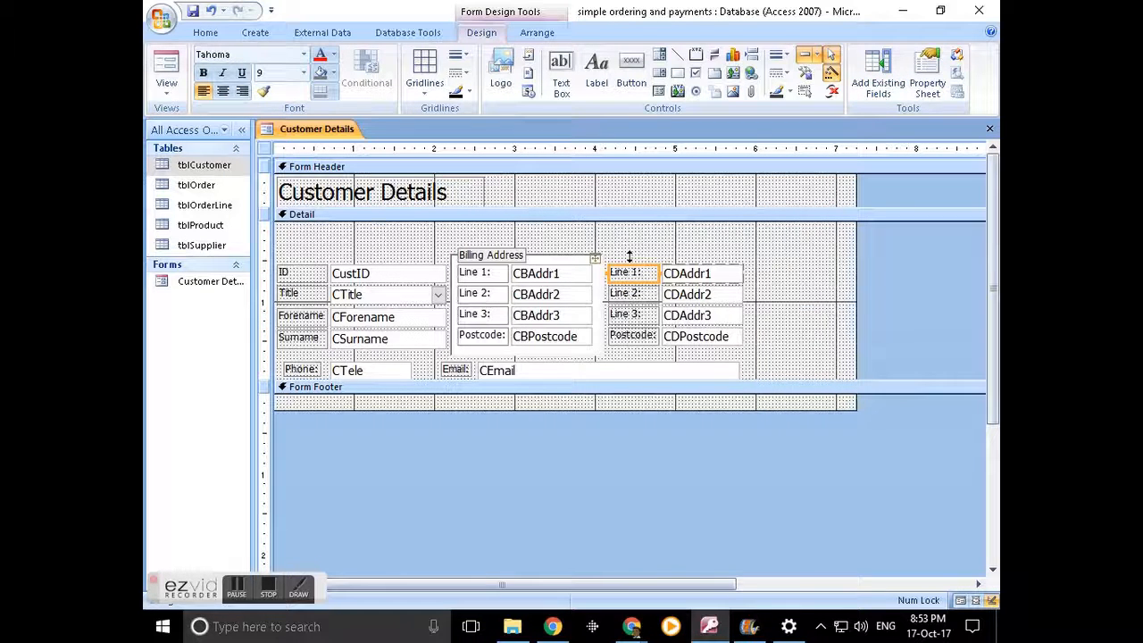
pyautogui.moveTo(759, 355); pyautogui.dragTo(648, 266)
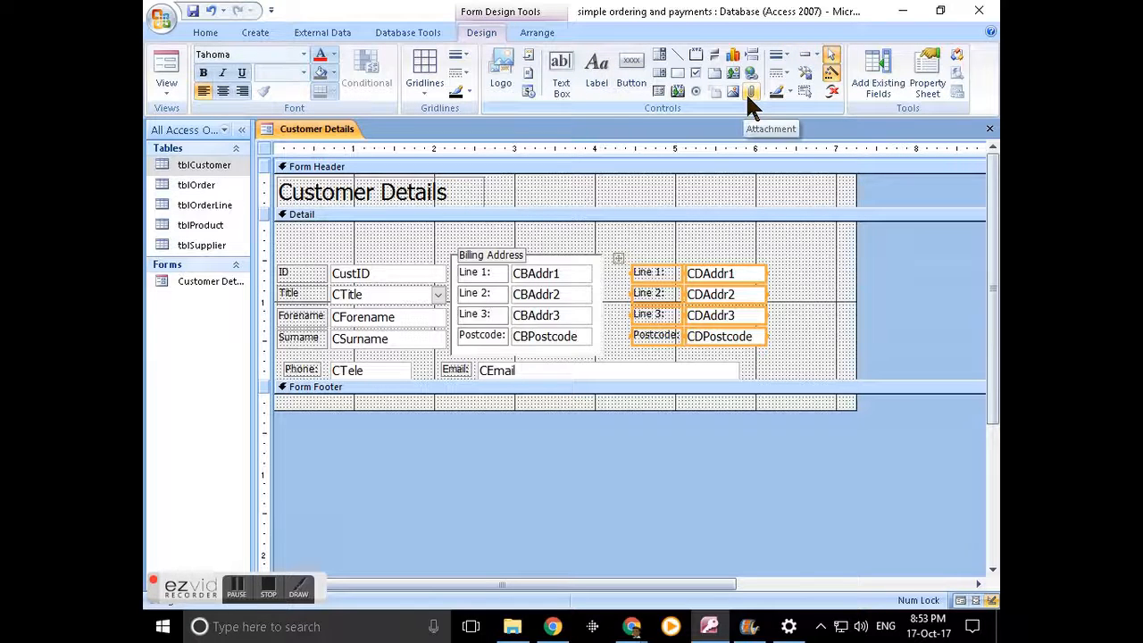
# - Draw a rectangle around the CDAddr1–CDPostcode delivery address controls
pyautogui.click(676, 73)
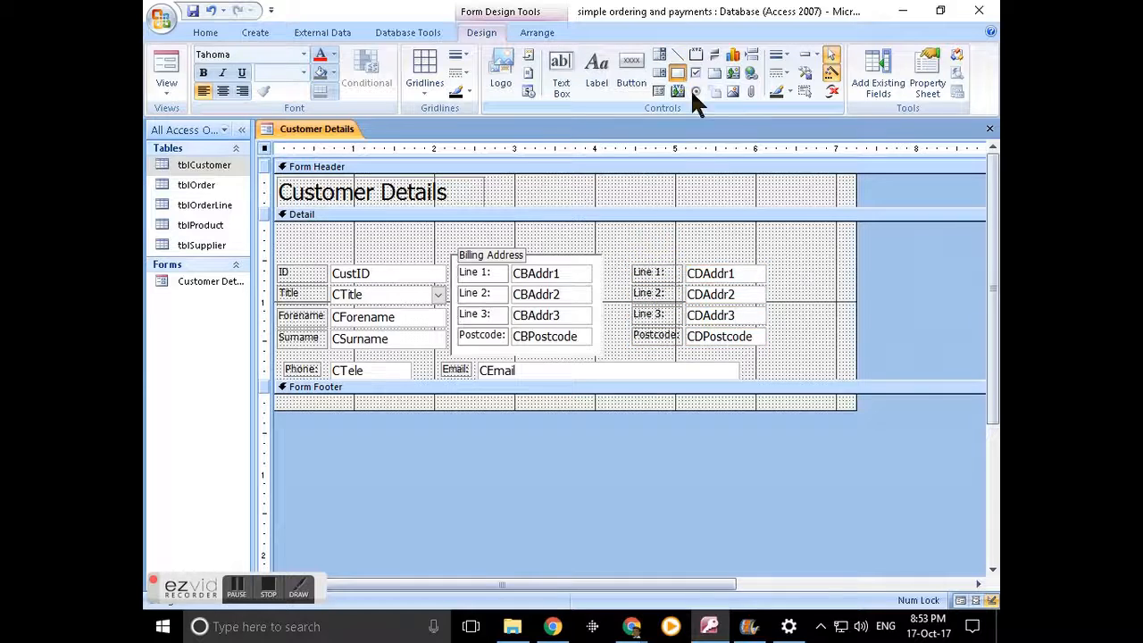
pyautogui.moveTo(622, 256)
pyautogui.mouseDown()
pyautogui.moveTo(798, 357)
pyautogui.moveTo(783, 353)
pyautogui.mouseUp()
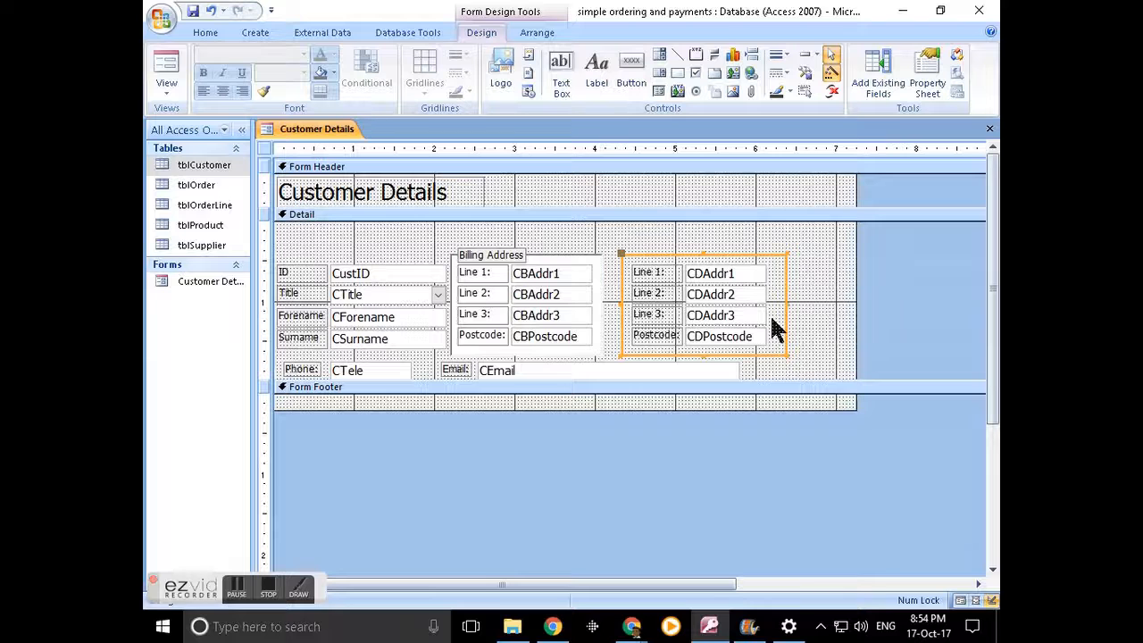
pyautogui.click(806, 254)
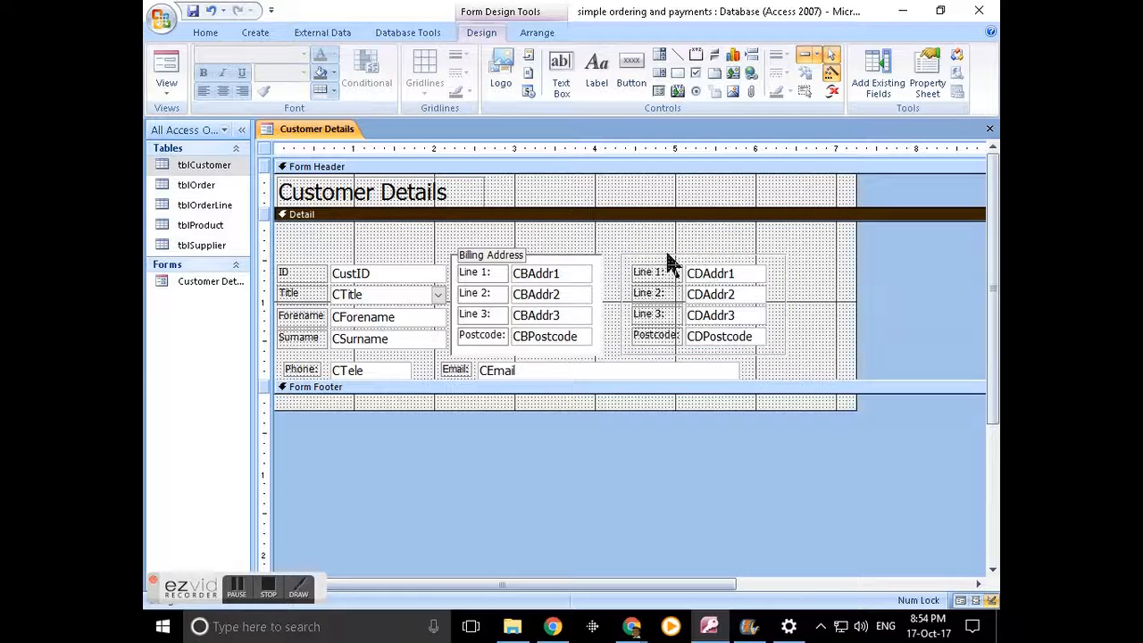
# - Add a 'Delivery Address' label above the delivery fields
pyautogui.click(607, 80)
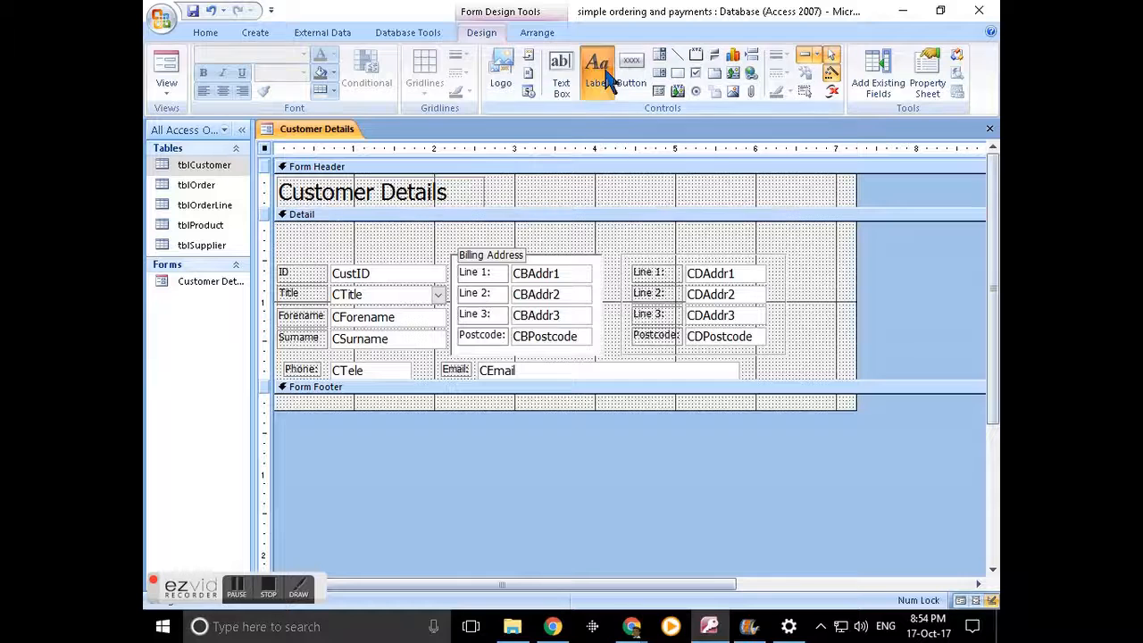
pyautogui.click(630, 249)
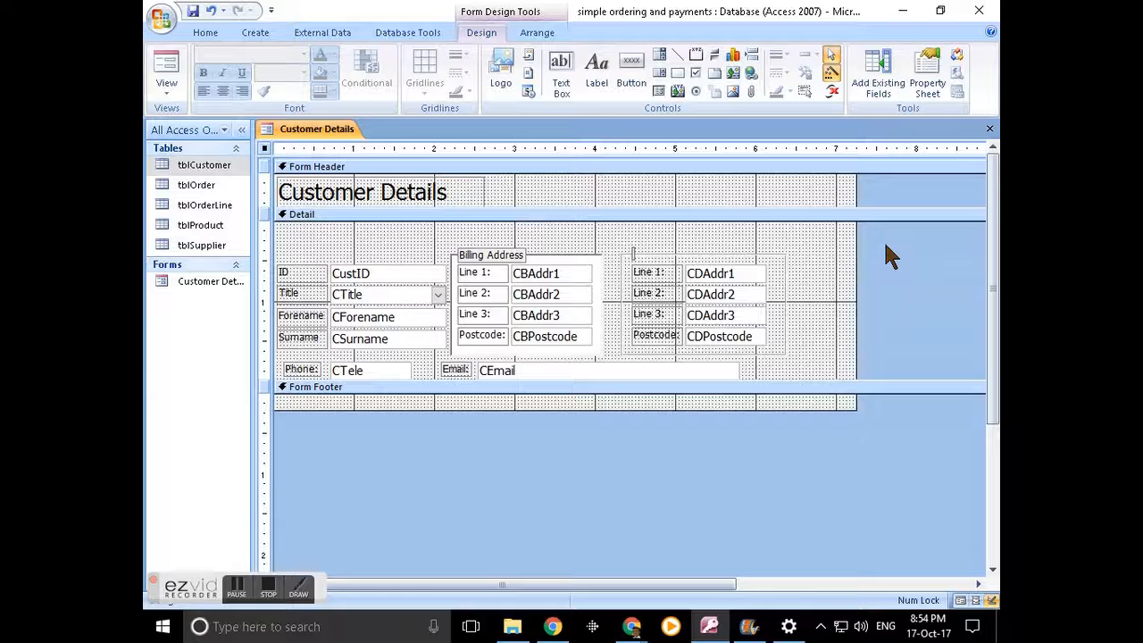
pyautogui.write('Delivery Address')
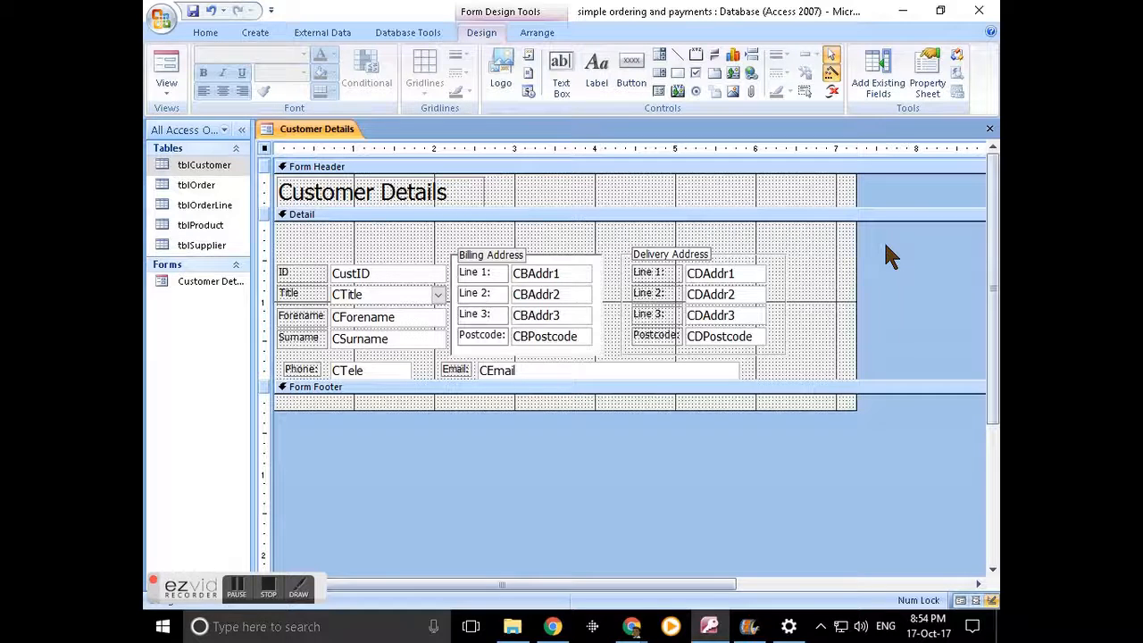
pyautogui.press('Return')
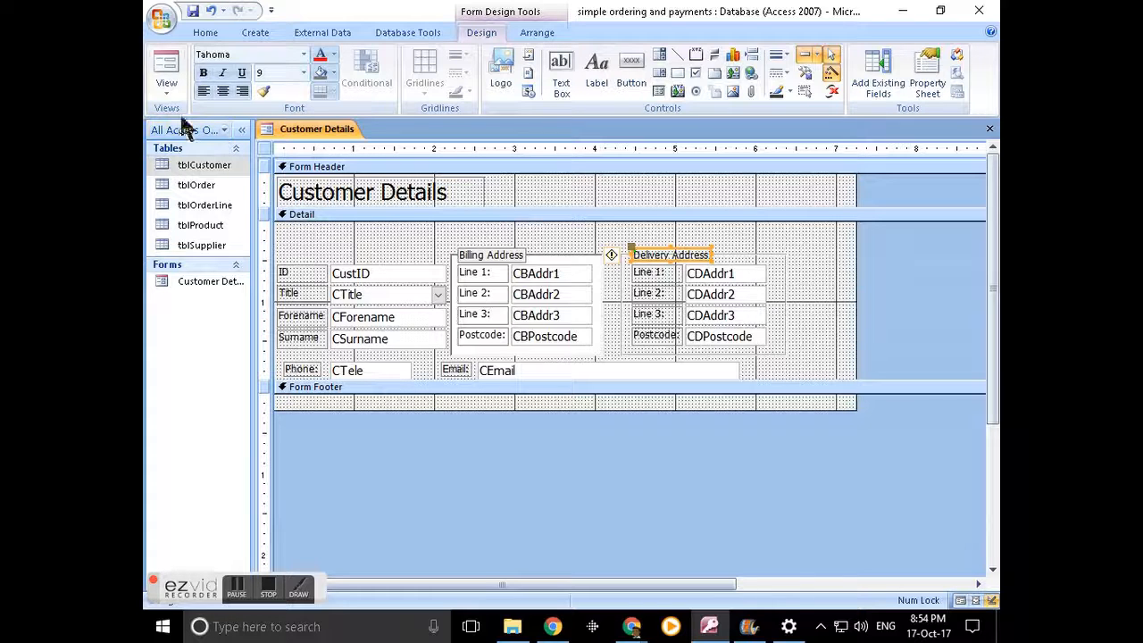
# - Preview the form with record data, then return to Design View
pyautogui.click(167, 71)
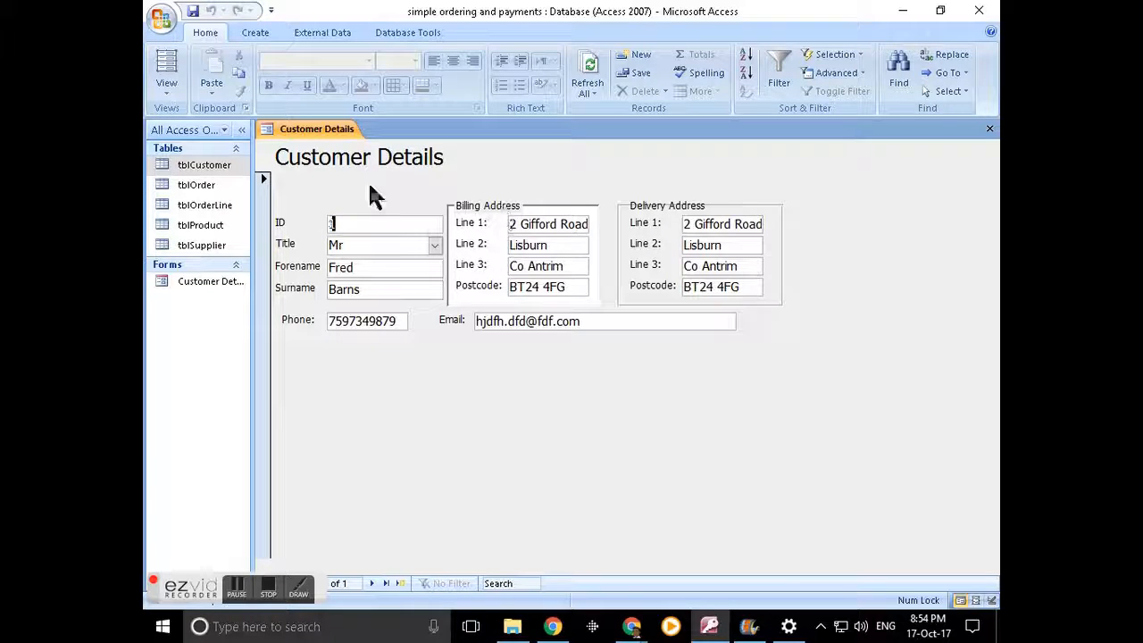
pyautogui.click(162, 93)
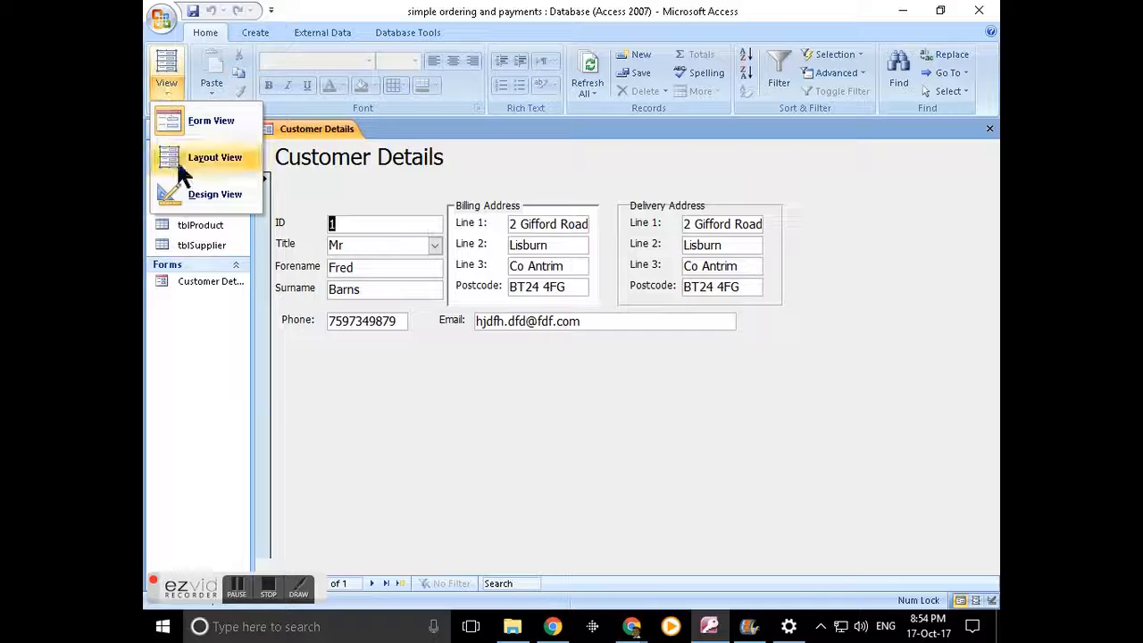
pyautogui.click(201, 194)
# - Copy the Billing Address heading's formatting onto the Delivery Address heading with Format Painter
pyautogui.click(505, 256)
pyautogui.click(266, 93)
pyautogui.click(676, 256)
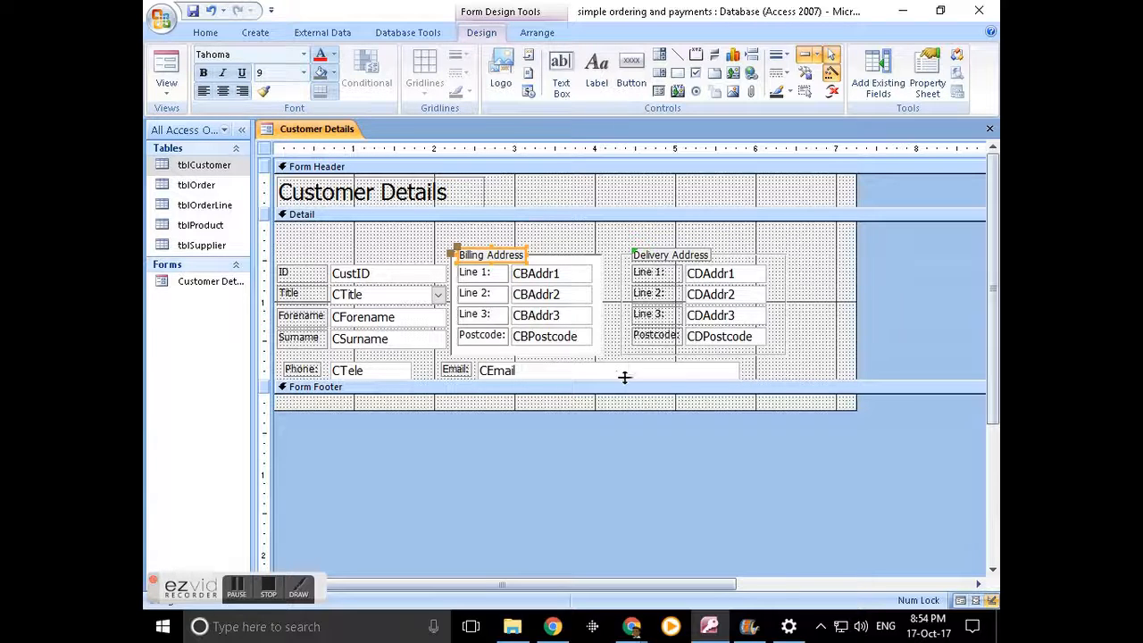
# - Apply the Sunken special effect to the Delivery Address rectangle and view the first record
pyautogui.click(601, 284)
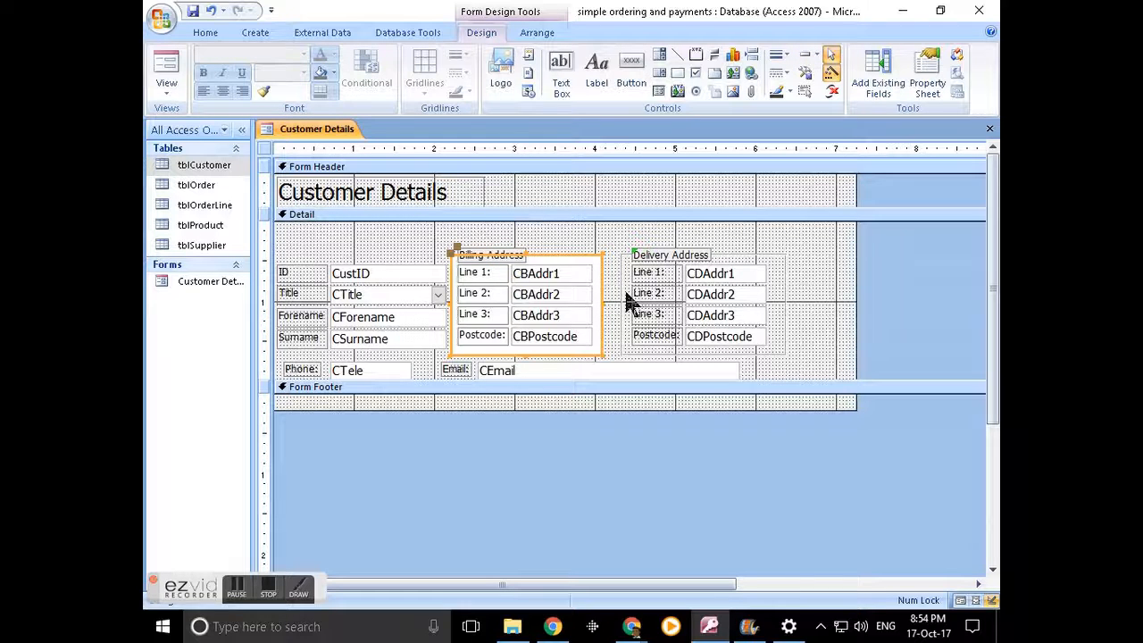
pyautogui.click(622, 307)
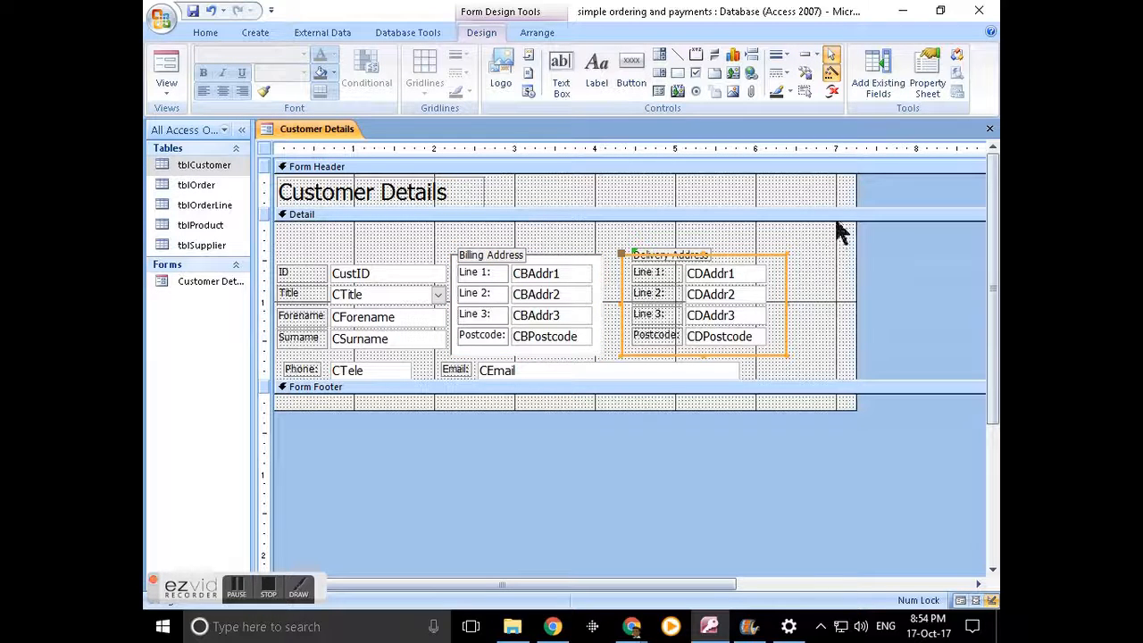
pyautogui.click(816, 57)
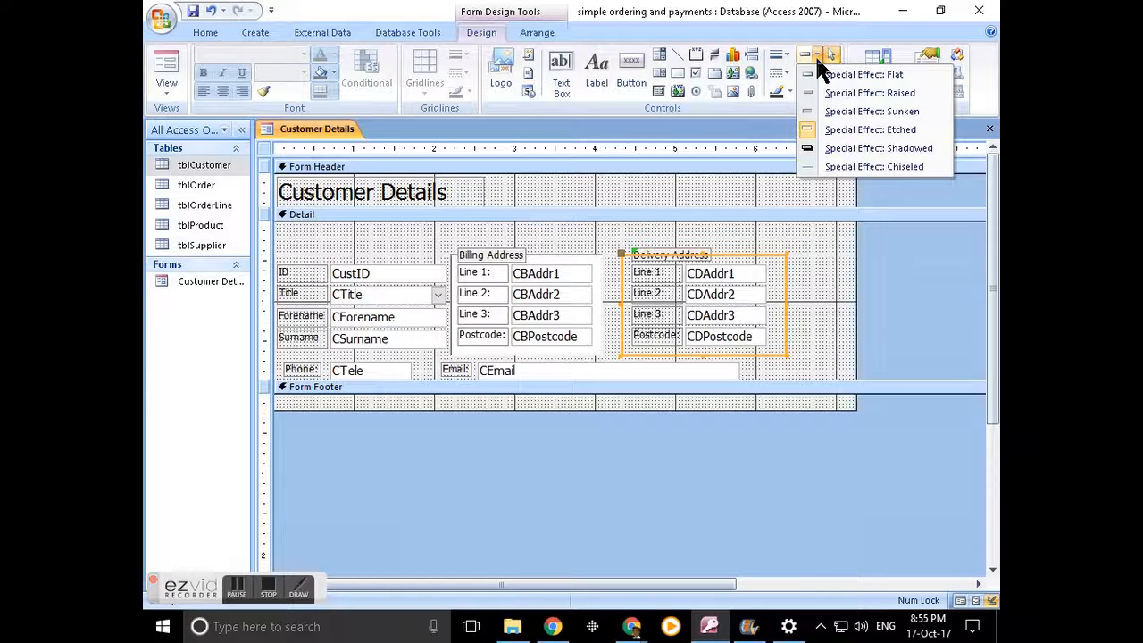
pyautogui.click(852, 112)
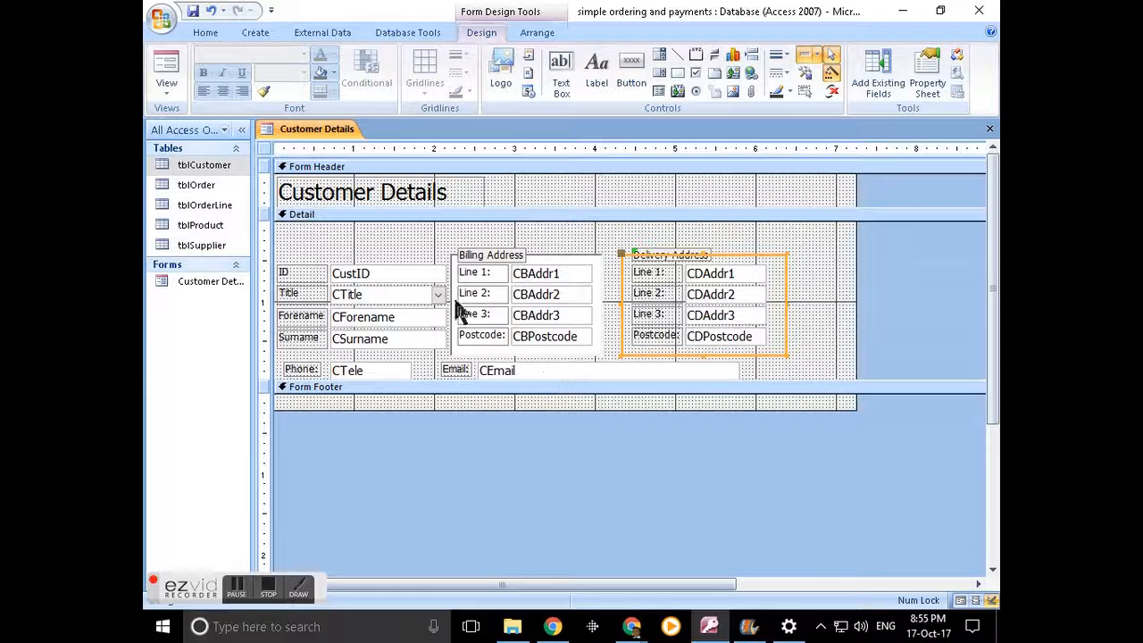
pyautogui.click(166, 75)
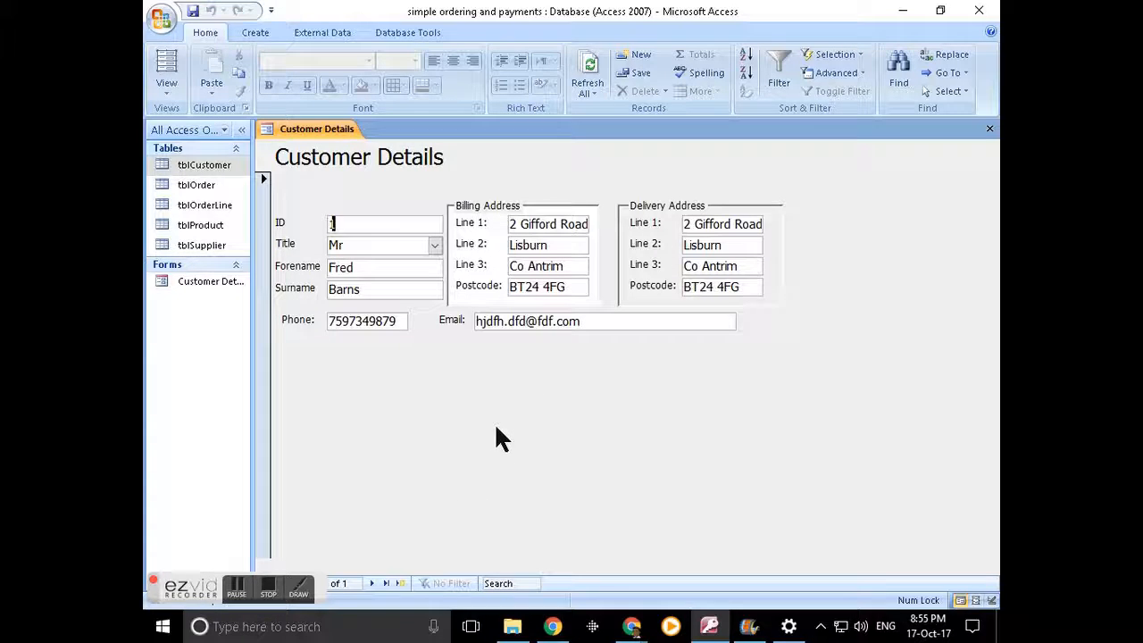
# - Return to Design View, make the Form Footer taller and narrow the Customer Details title
pyautogui.click(170, 100)
pyautogui.click(204, 192)
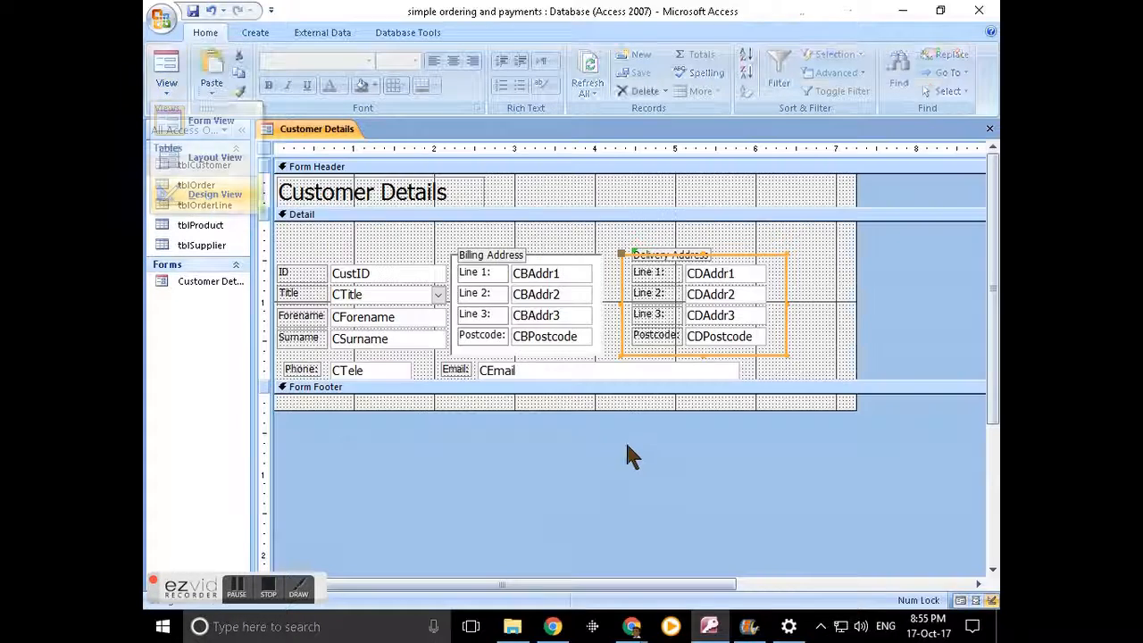
pyautogui.moveTo(576, 409); pyautogui.dragTo(579, 441)
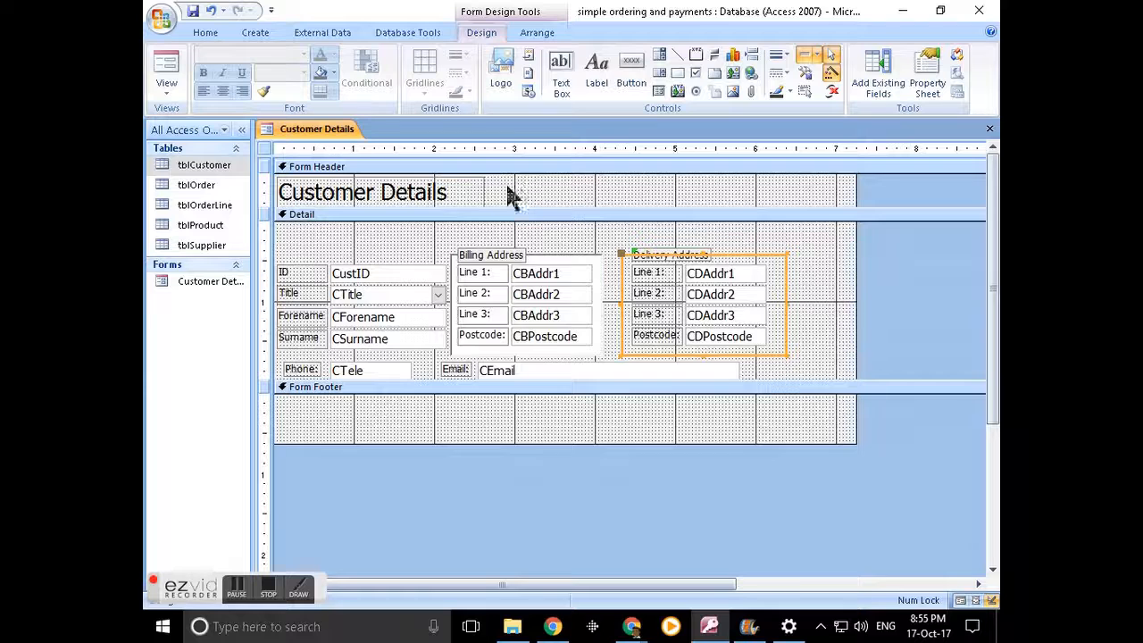
pyautogui.click(482, 196)
pyautogui.moveTo(486, 190); pyautogui.dragTo(459, 188)
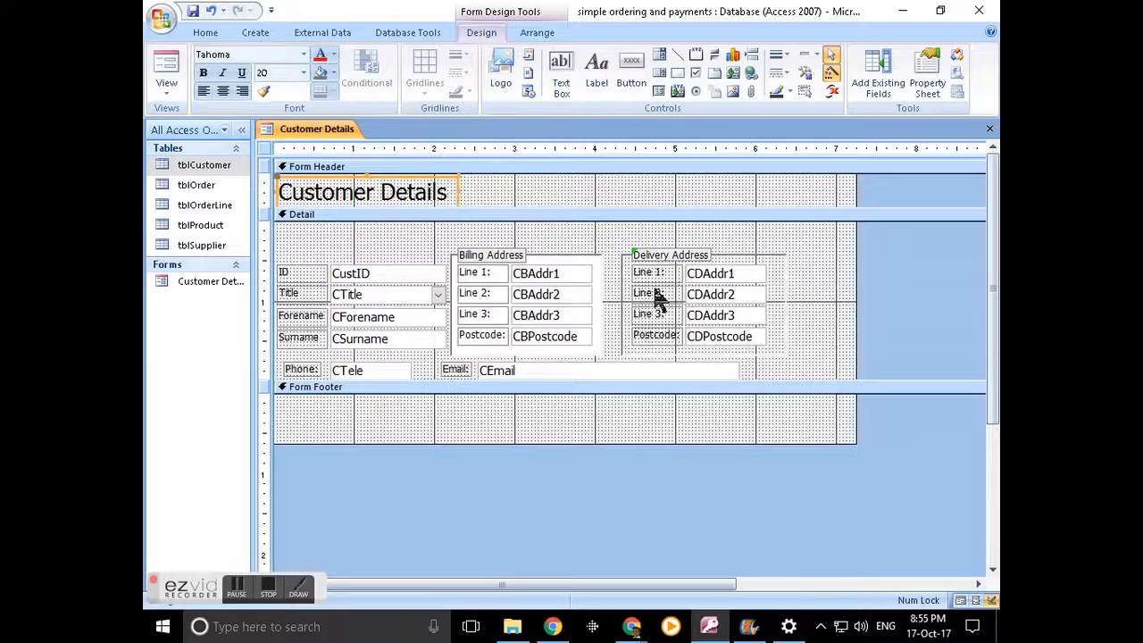
# - Place a combo box in the header, then cancel its wizard and delete the unbound box
pyautogui.click(662, 58)
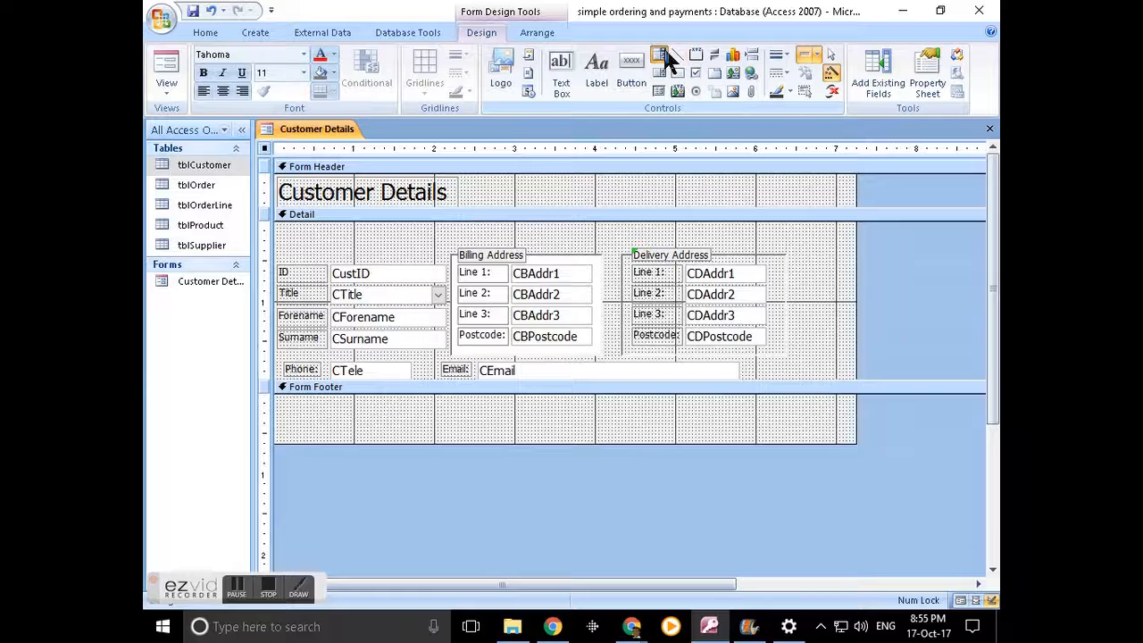
pyautogui.click(536, 186)
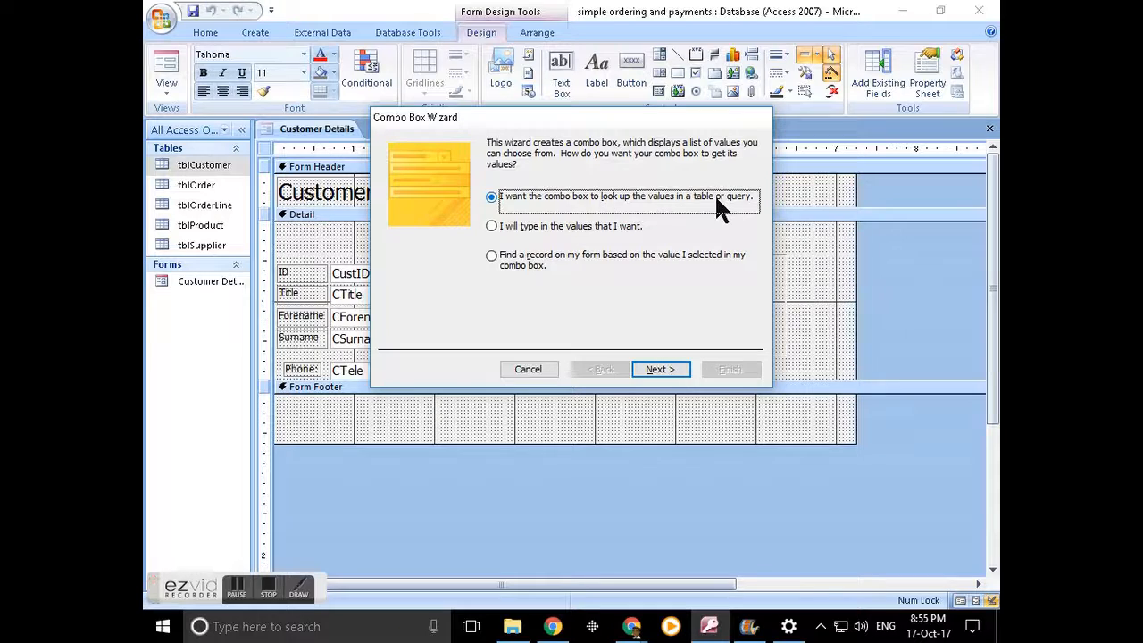
pyautogui.click(534, 257)
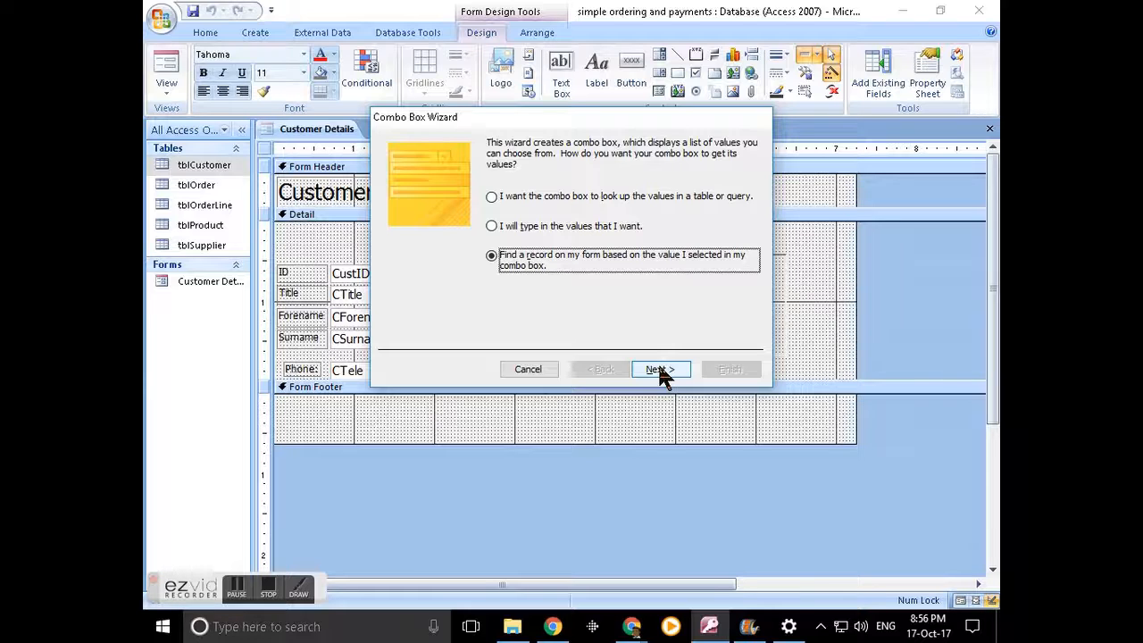
pyautogui.click(531, 371)
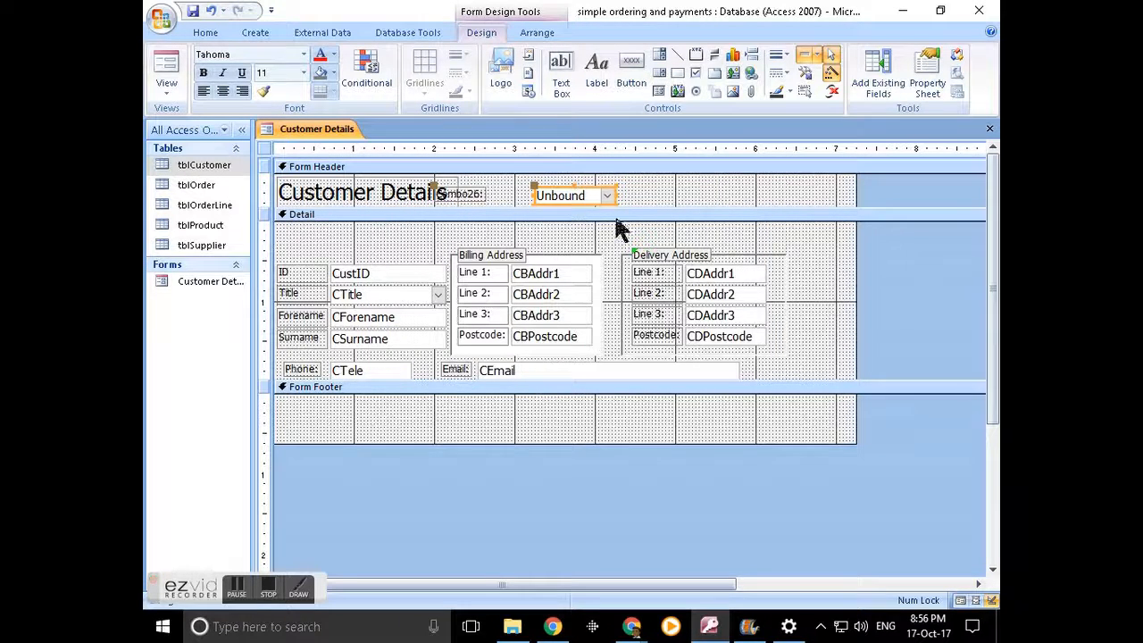
pyautogui.press('Delete')
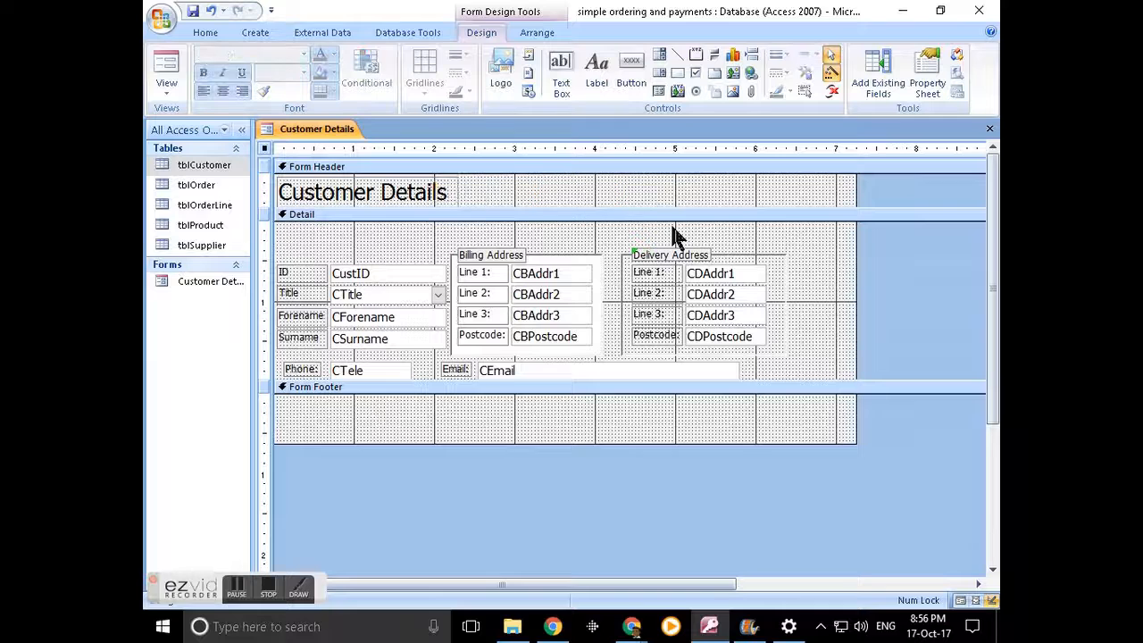
pyautogui.click(236, 593)
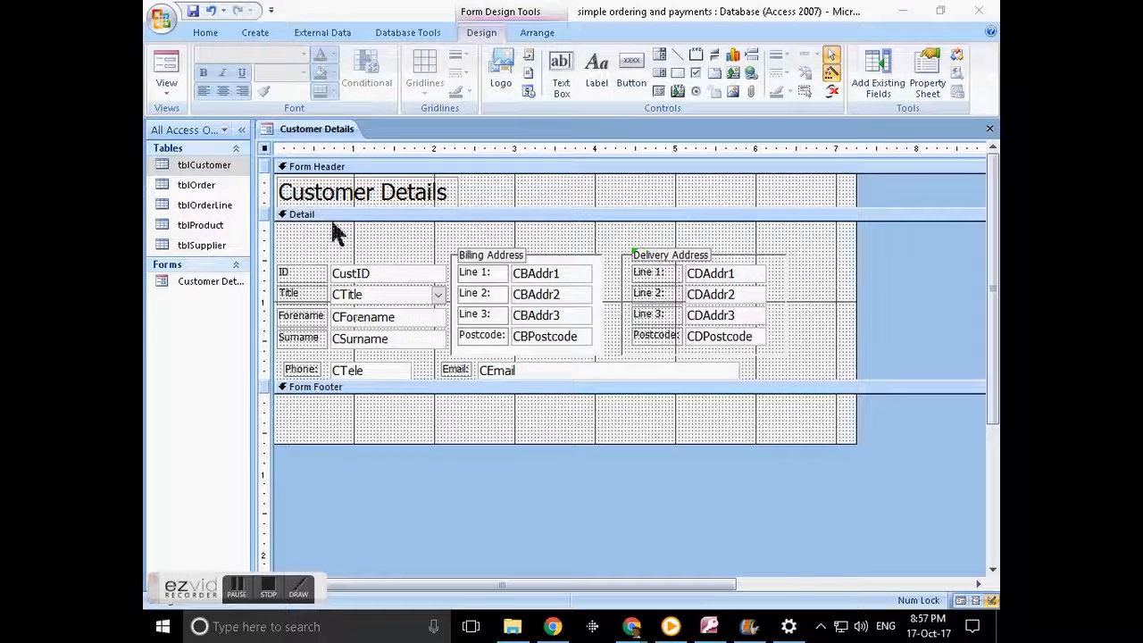
pyautogui.click(167, 70)
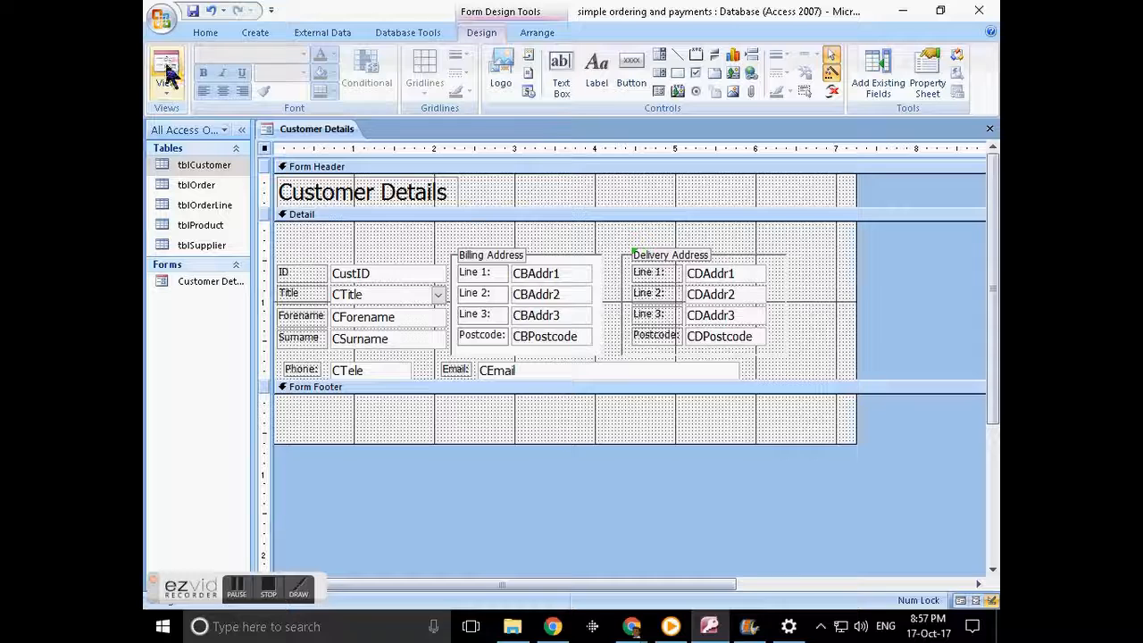
# - Start a new blank customer record in Form View with the title Mrs
pyautogui.click(167, 70)
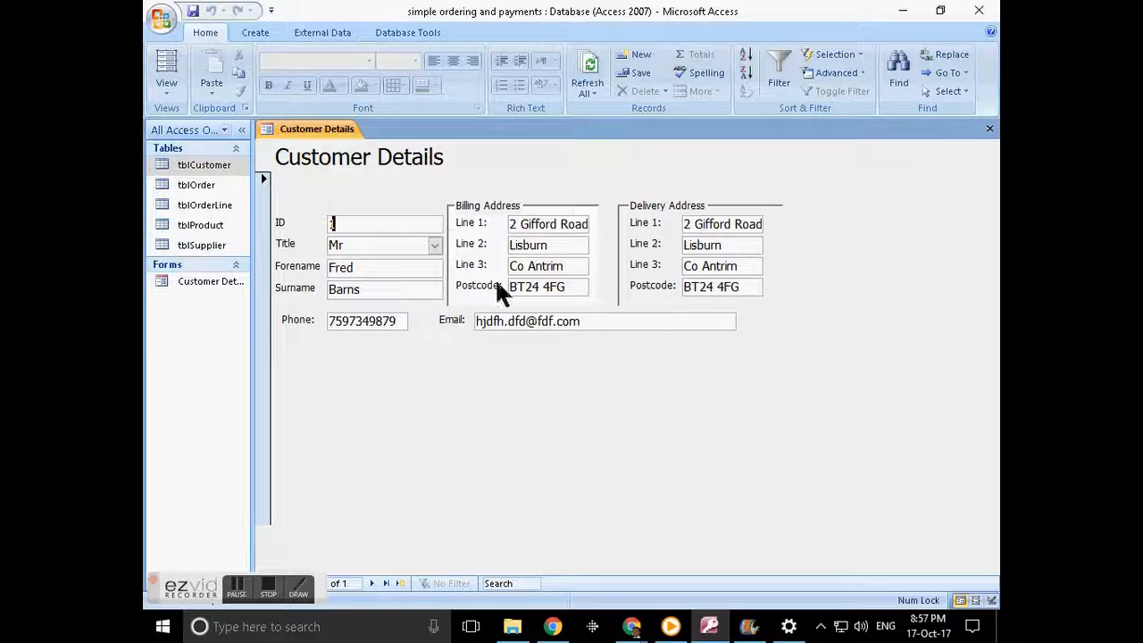
pyautogui.click(639, 55)
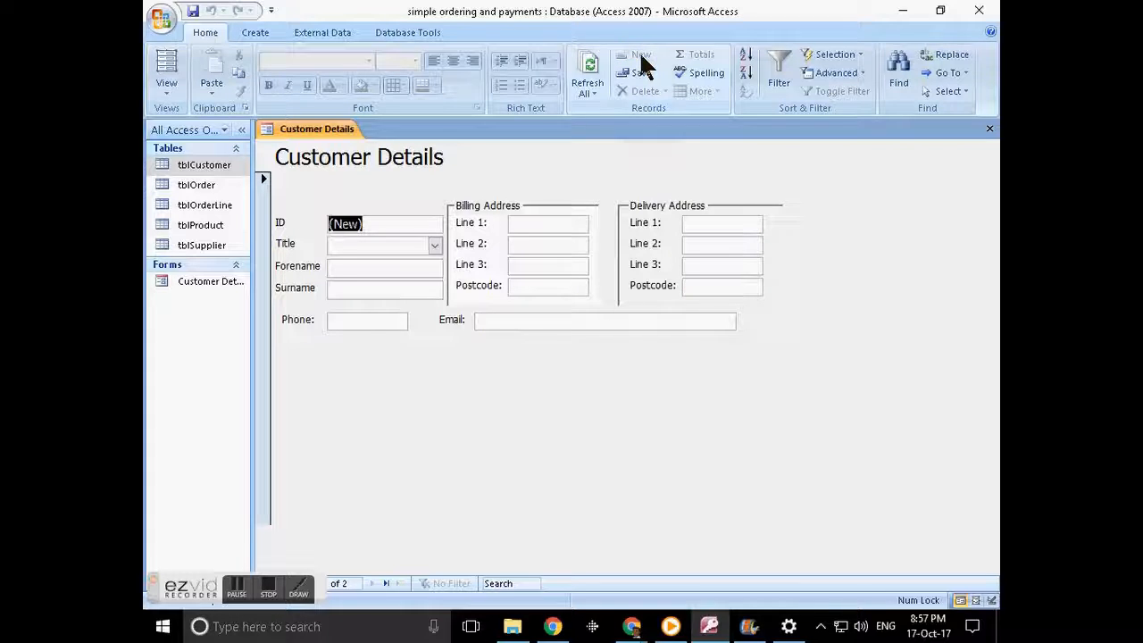
pyautogui.click(435, 245)
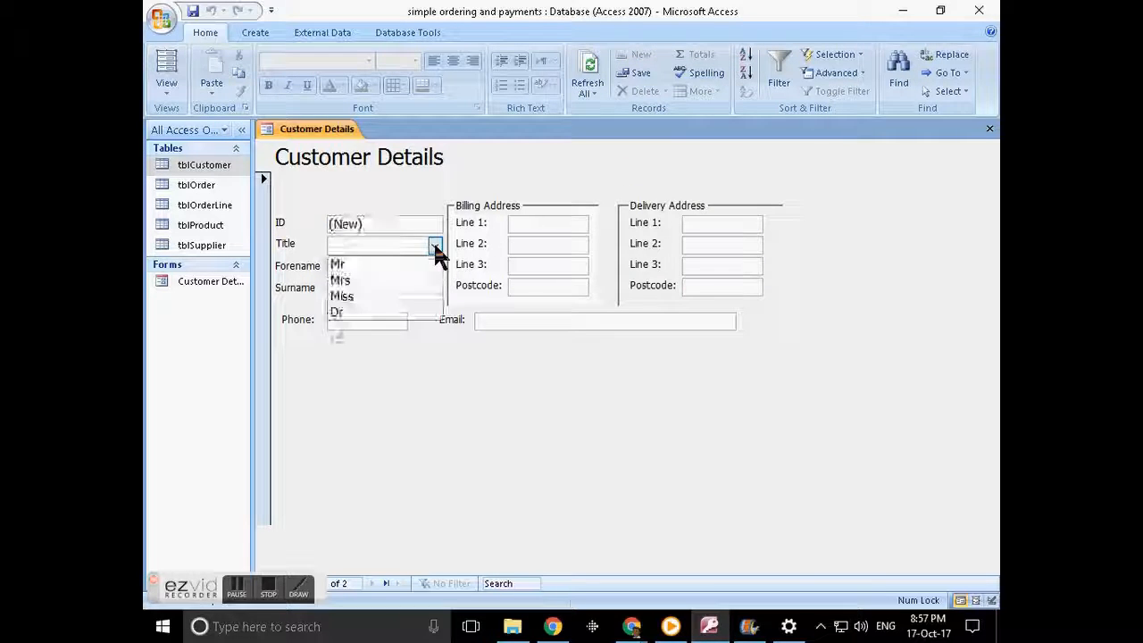
pyautogui.click(353, 280)
# - Enter the customer's forename, surname, billing address lines and billing postcode
pyautogui.click(357, 268)
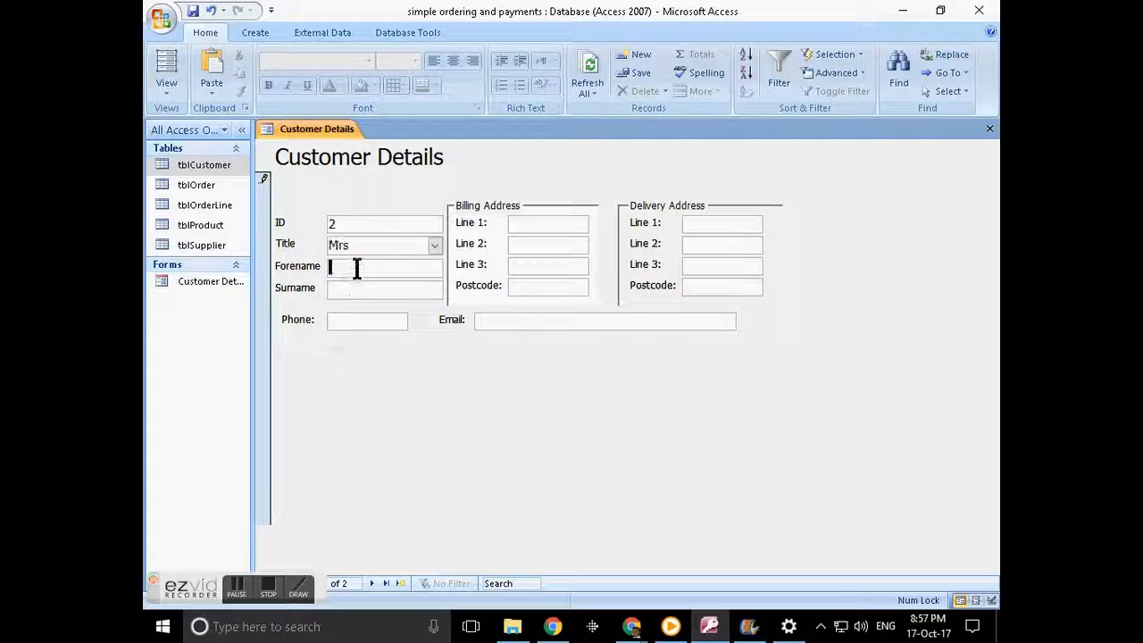
pyautogui.press('Tab')
pyautogui.press('Tab')
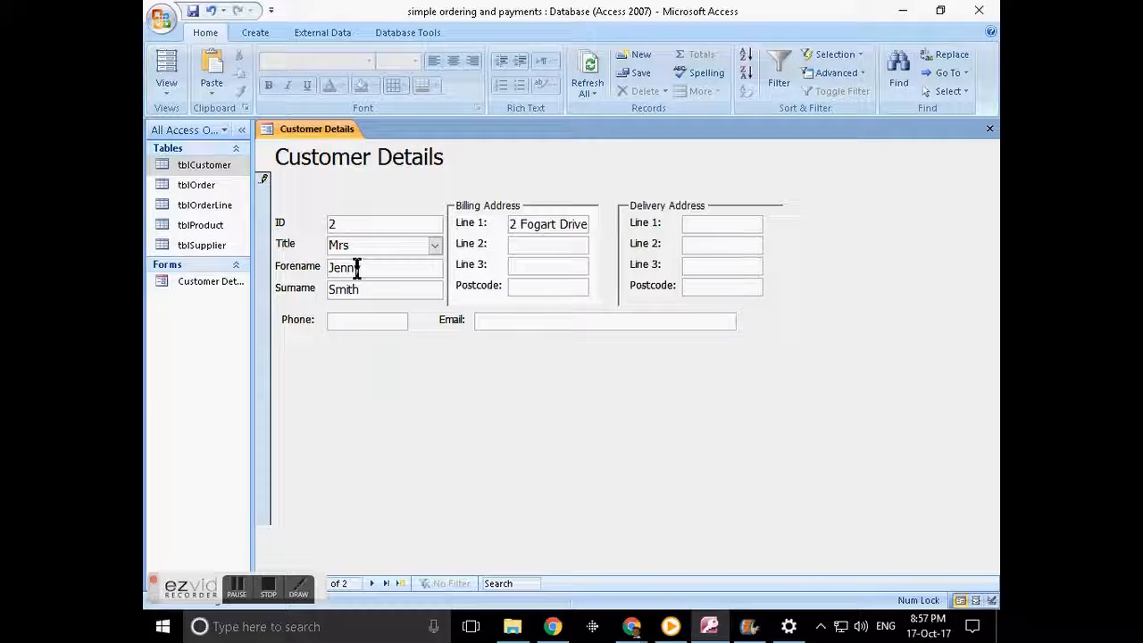
pyautogui.press('Tab')
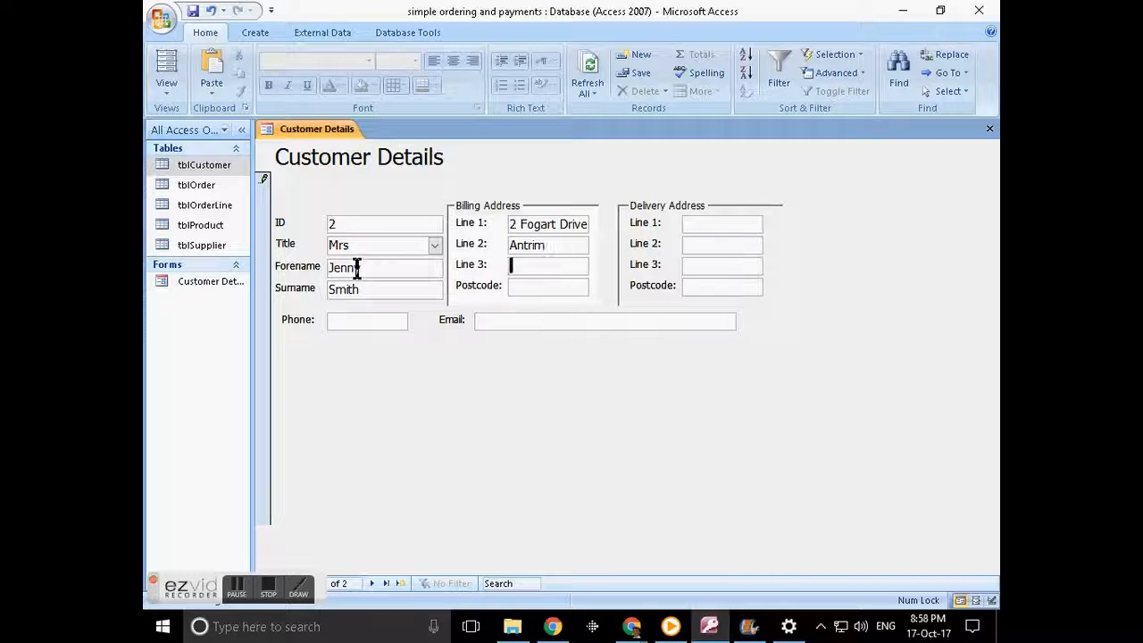
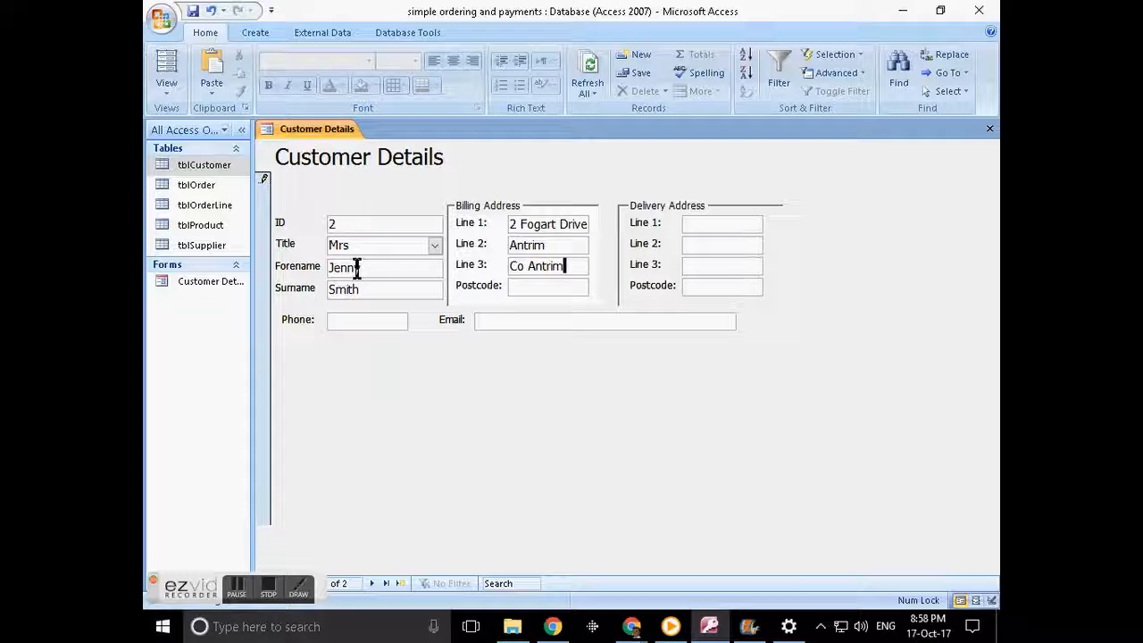
pyautogui.press('Tab')
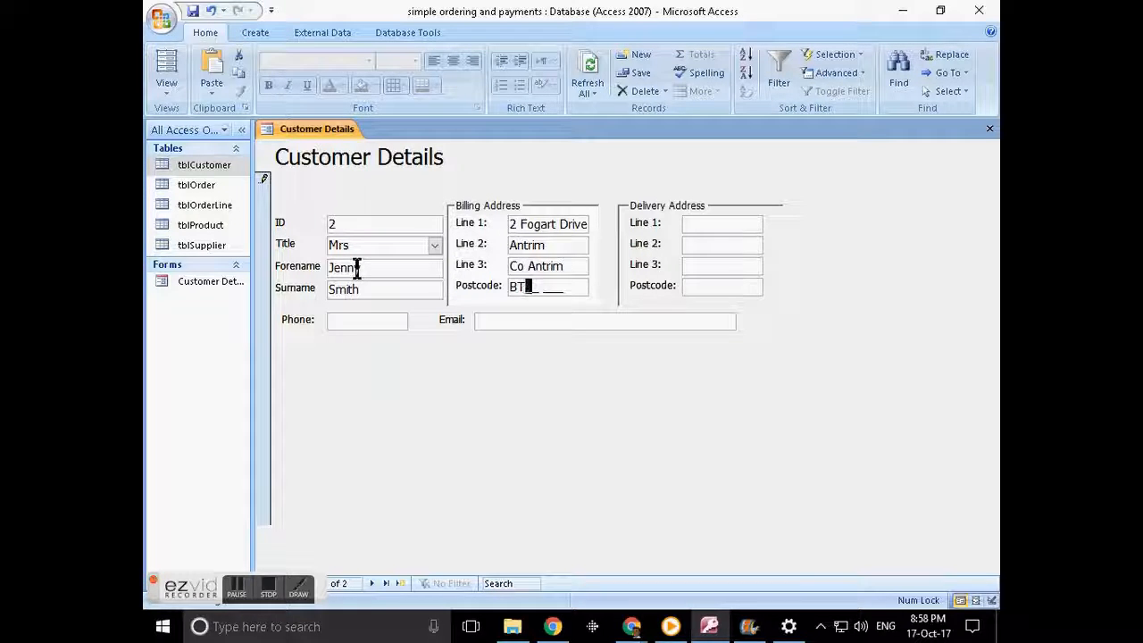
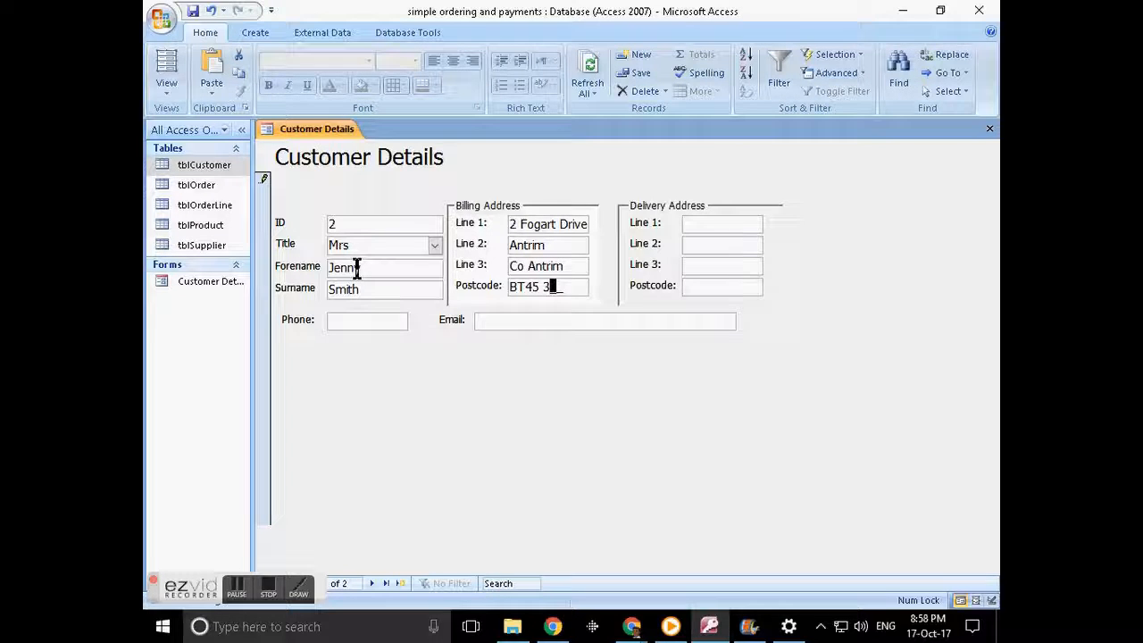
pyautogui.press('Tab')
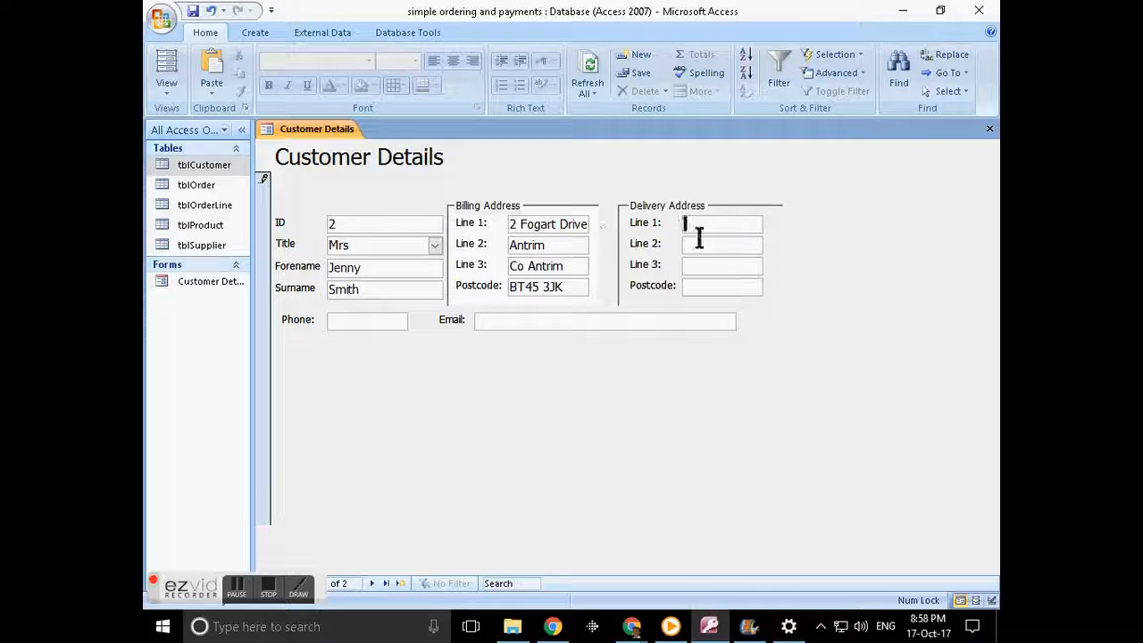
# - Dismiss the delivery address warning and paste billing line 1 into delivery line 1
pyautogui.doubleClick(540, 224)
pyautogui.click(689, 265)
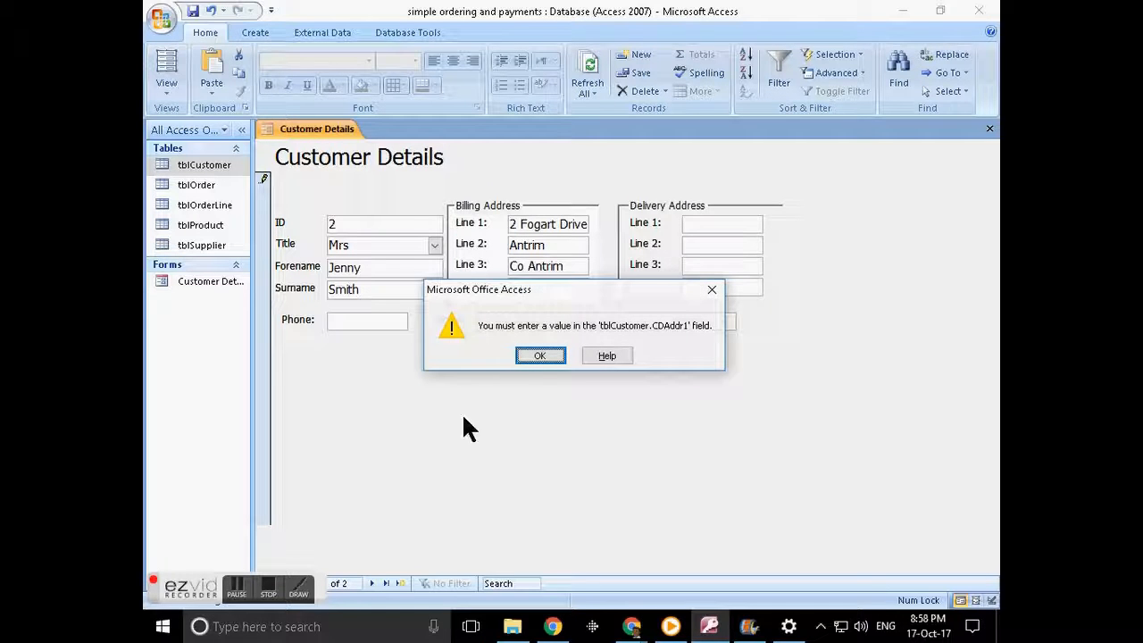
pyautogui.click(549, 353)
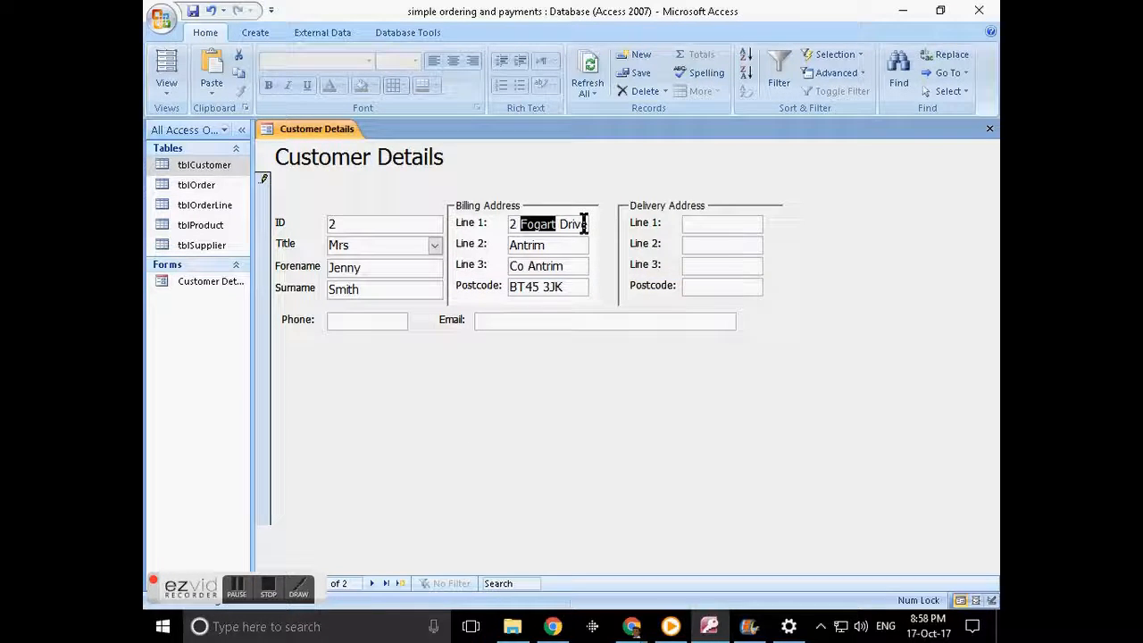
pyautogui.hotkey('shift', 'Tab')
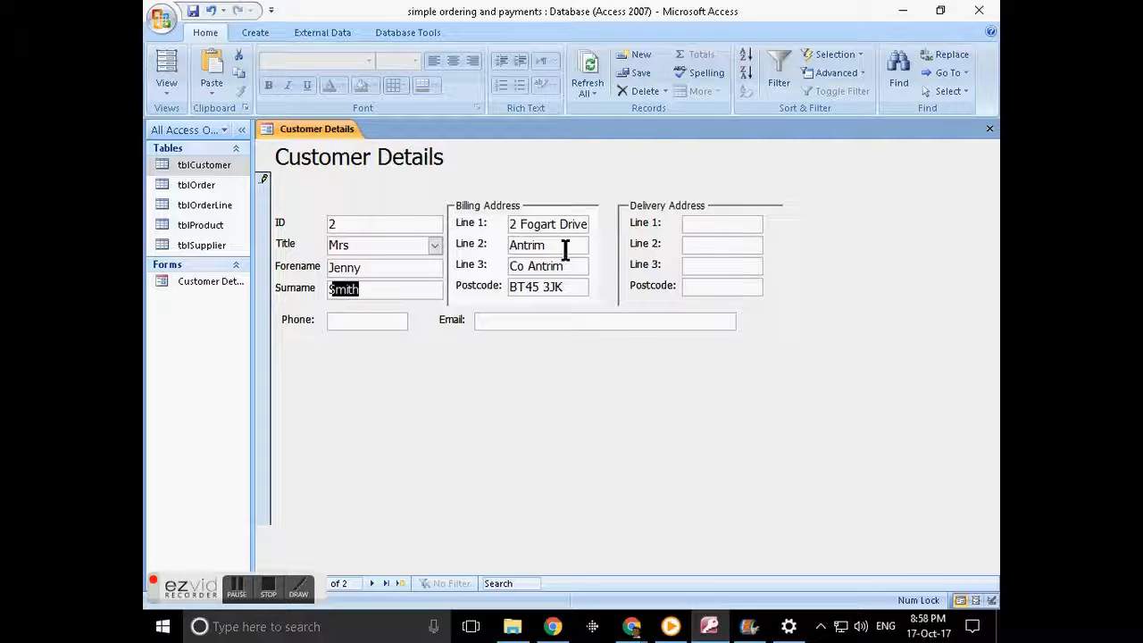
pyautogui.press('Tab')
pyautogui.hotkey('ctrl', 'c')
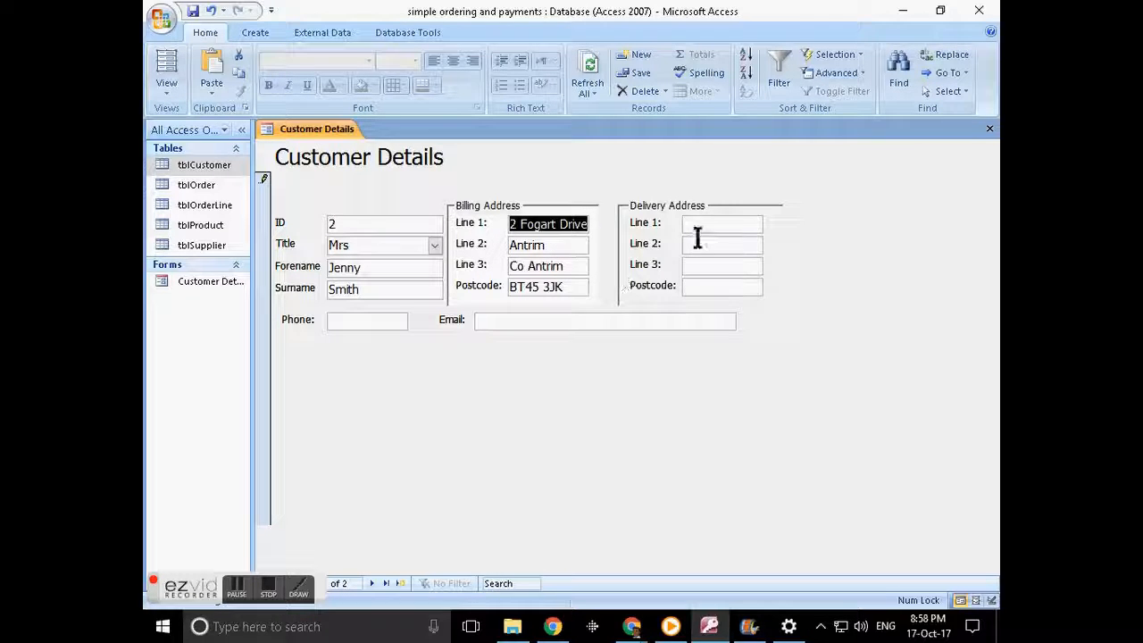
pyautogui.click(713, 228)
pyautogui.hotkey('ctrl', 'v')
# - Copy billing address lines 2 and 3 into the matching delivery address lines
pyautogui.click(564, 246)
pyautogui.doubleClick(563, 241)
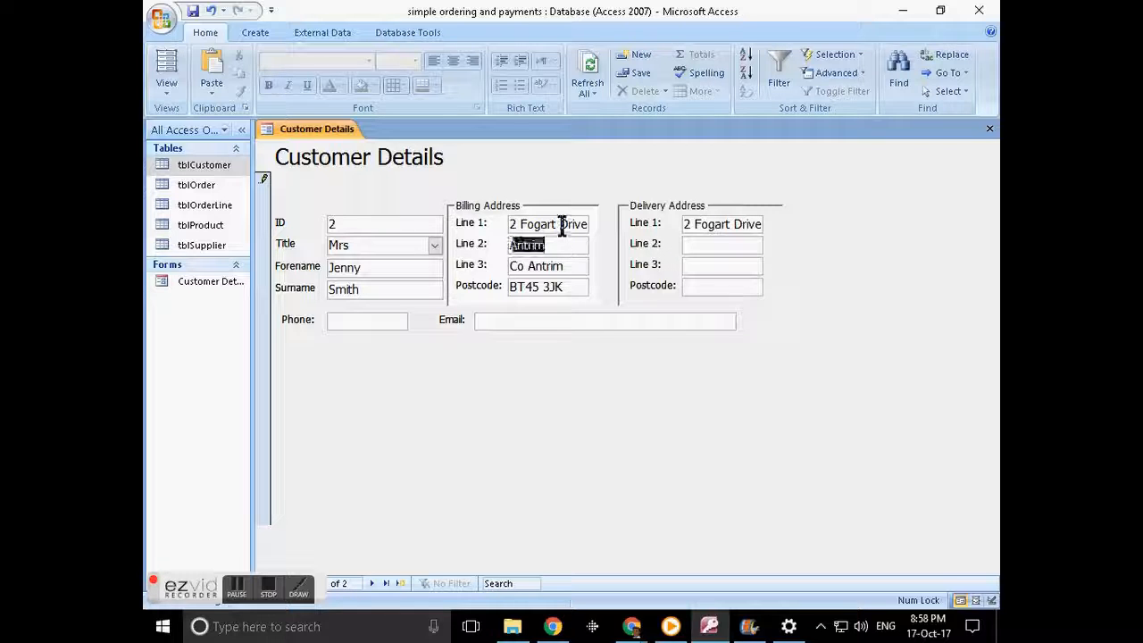
pyautogui.hotkey('ctrl', 'c')
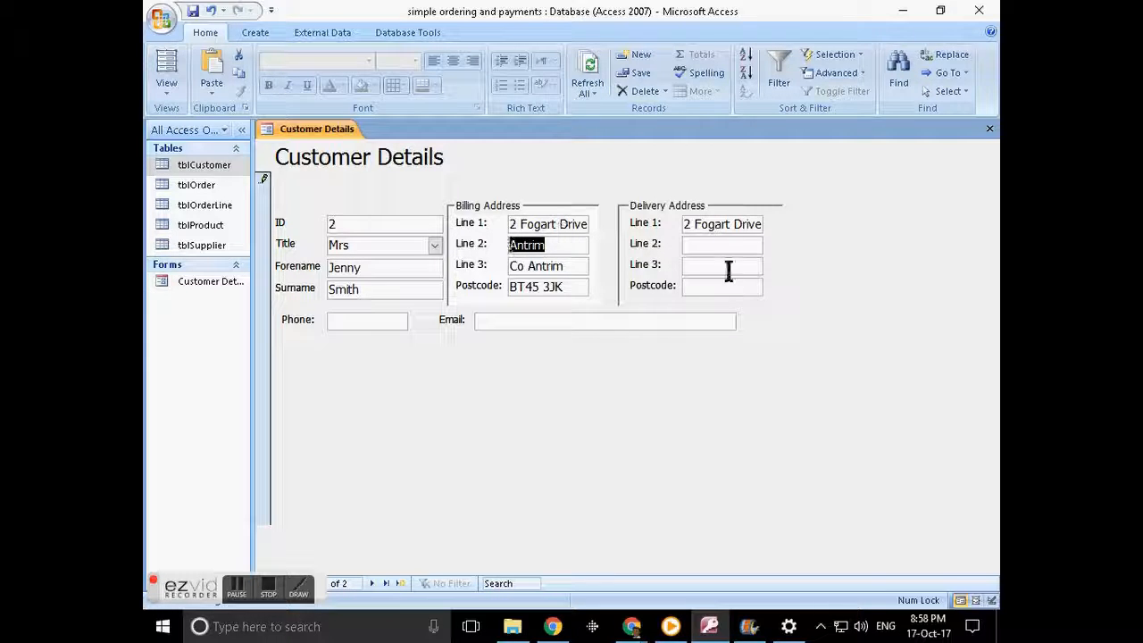
pyautogui.click(717, 244)
pyautogui.hotkey('ctrl', 'v')
pyautogui.click(535, 264)
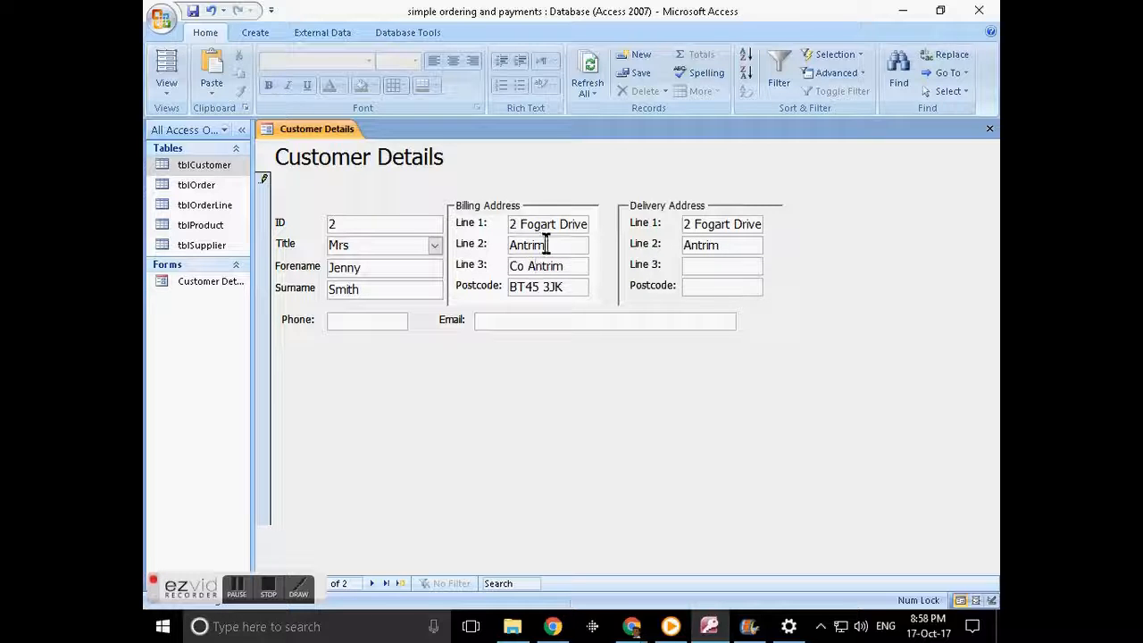
pyautogui.hotkey('ctrl', 'a')
pyautogui.hotkey('ctrl', 'c')
pyautogui.click(712, 265)
pyautogui.hotkey('ctrl', 'v')
# - Copy the billing postcode into the delivery postcode field
pyautogui.click(524, 282)
pyautogui.press('Up')
pyautogui.press('Down')
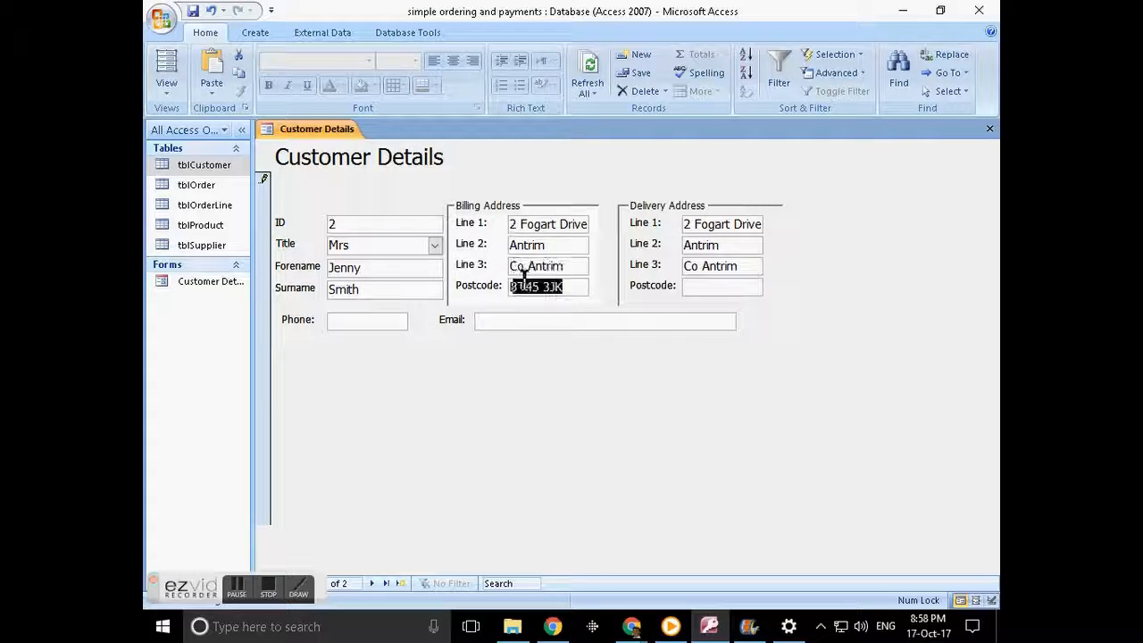
pyautogui.click(721, 287)
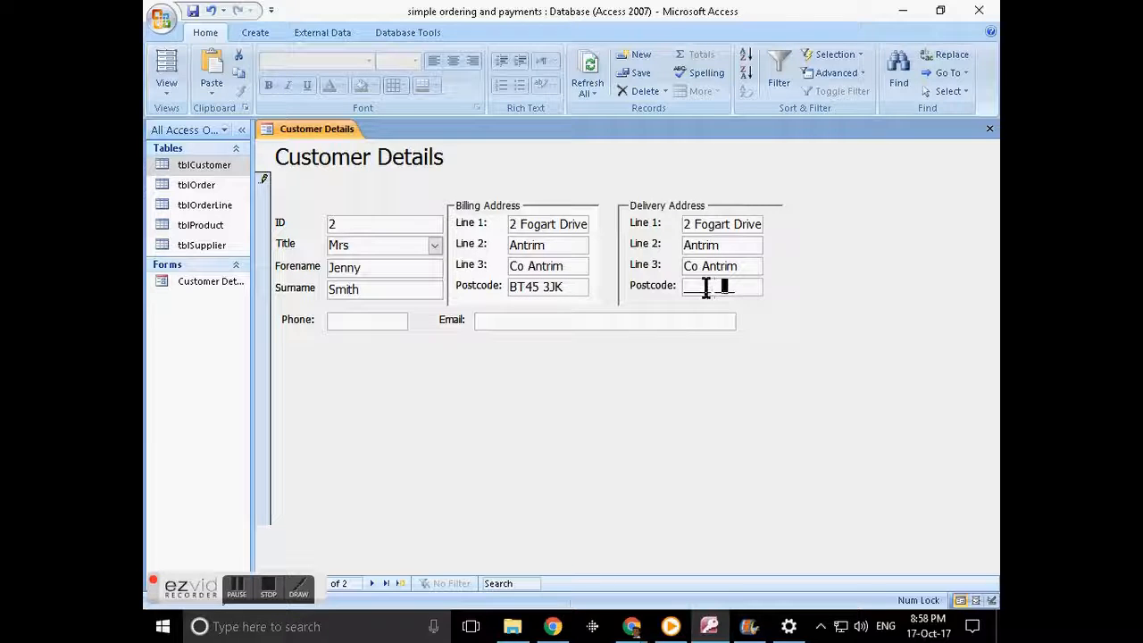
pyautogui.write('BT')
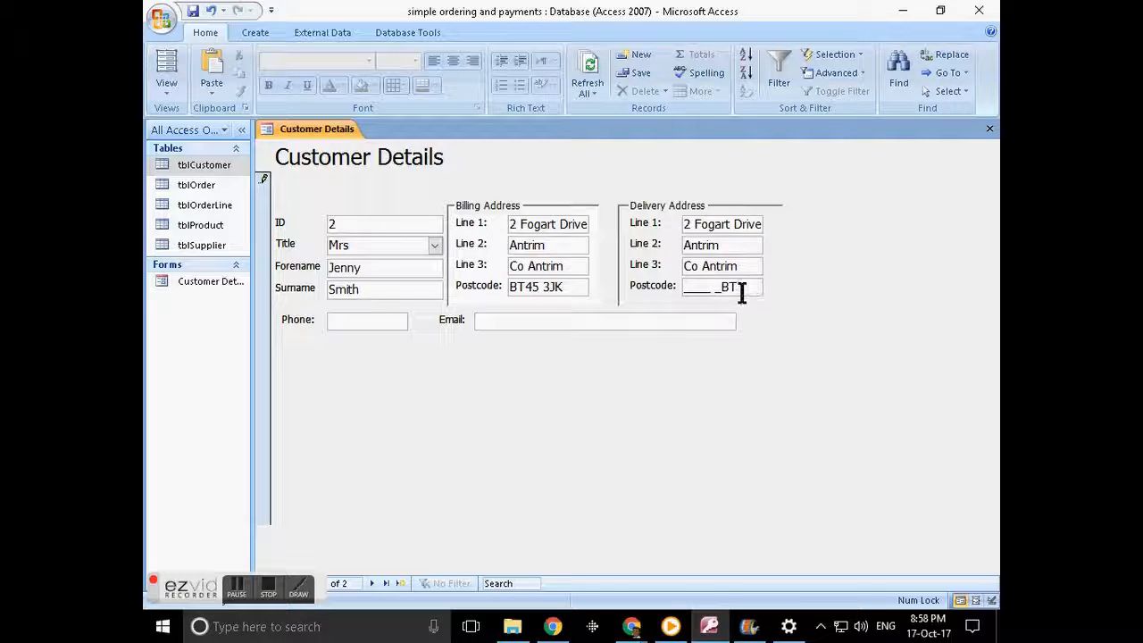
pyautogui.click(656, 286)
pyautogui.press('Delete')
pyautogui.hotkey('ctrl', 'v')
# - Enter the customer's phone number in the Phone field
pyautogui.click(362, 323)
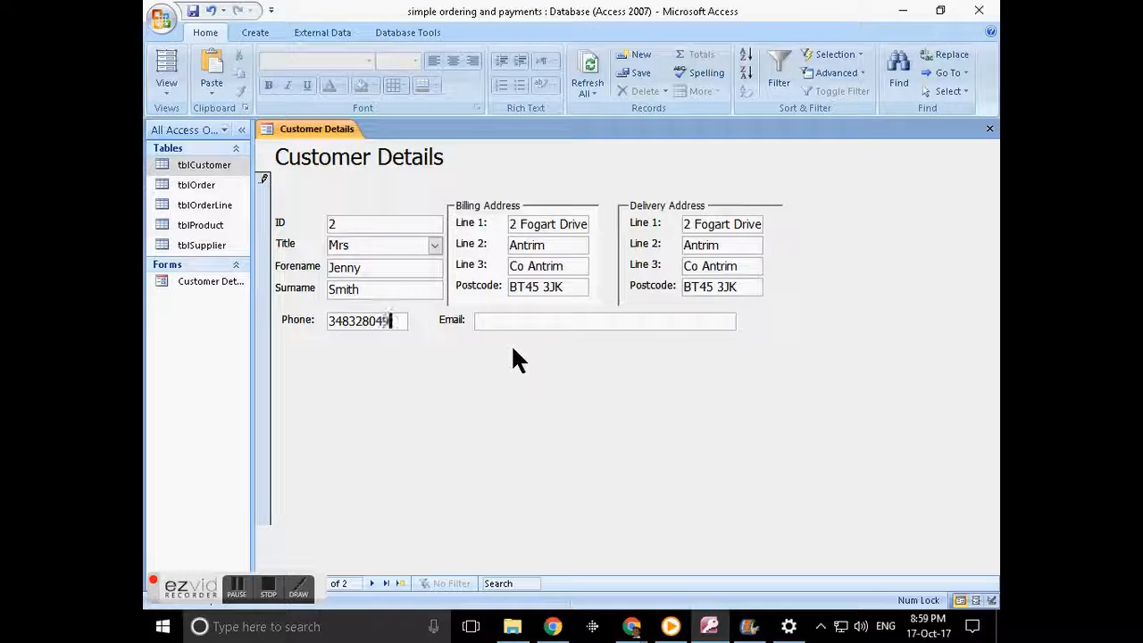
pyautogui.click(505, 328)
# - Confirm an email without @ is rejected, correct it with an @ and domain, then return to Design View
pyautogui.click(373, 583)
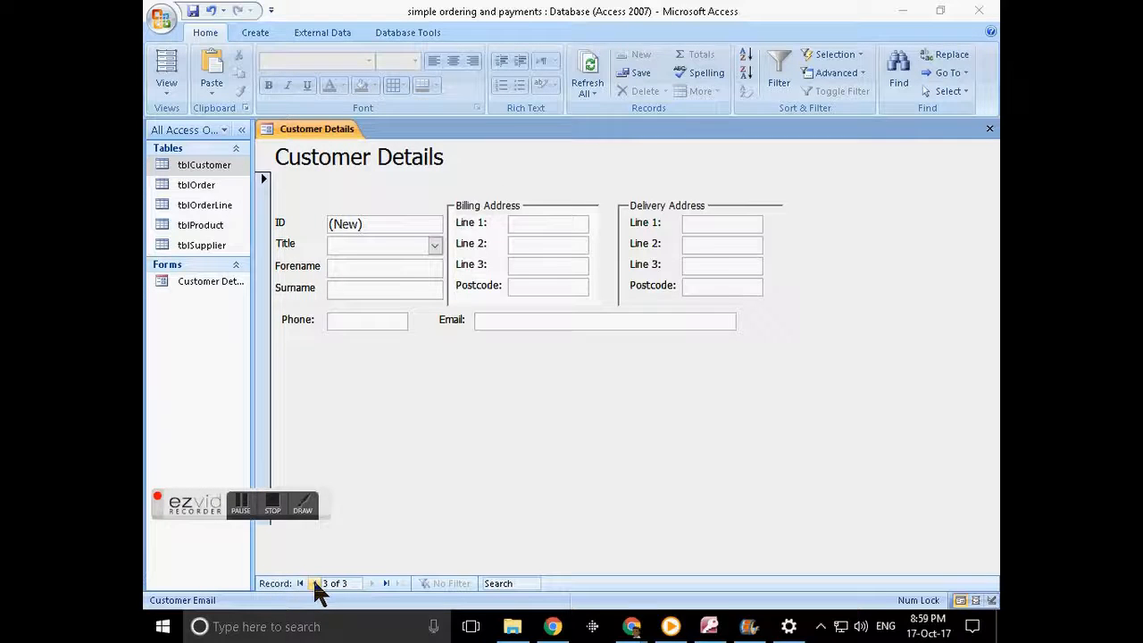
pyautogui.click(314, 582)
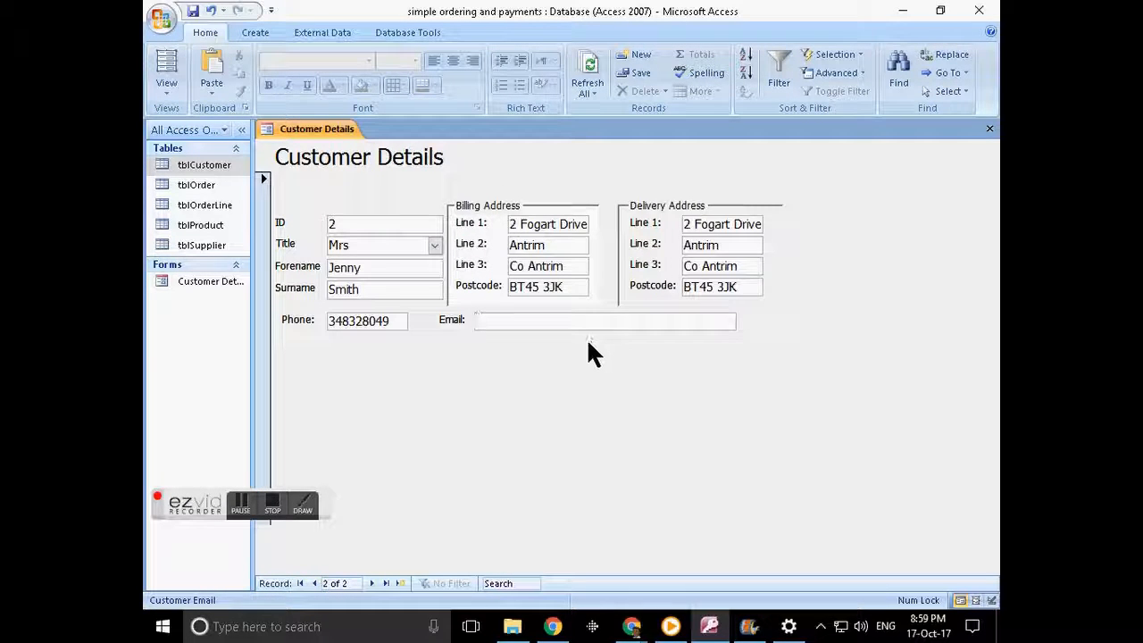
pyautogui.write('sdfdsf')
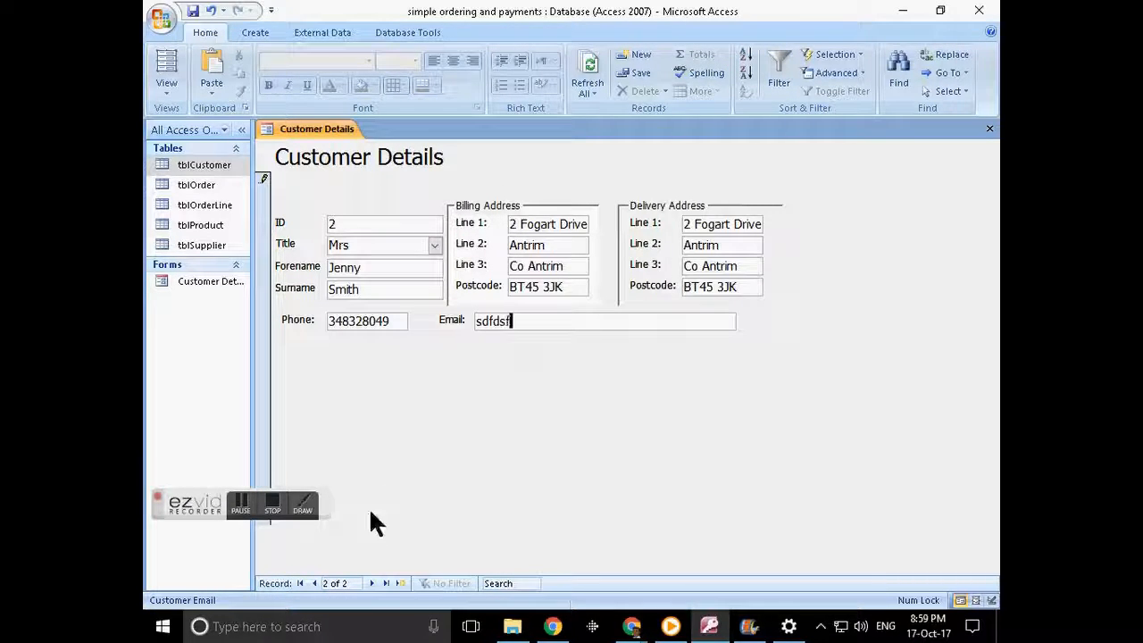
pyautogui.click(372, 583)
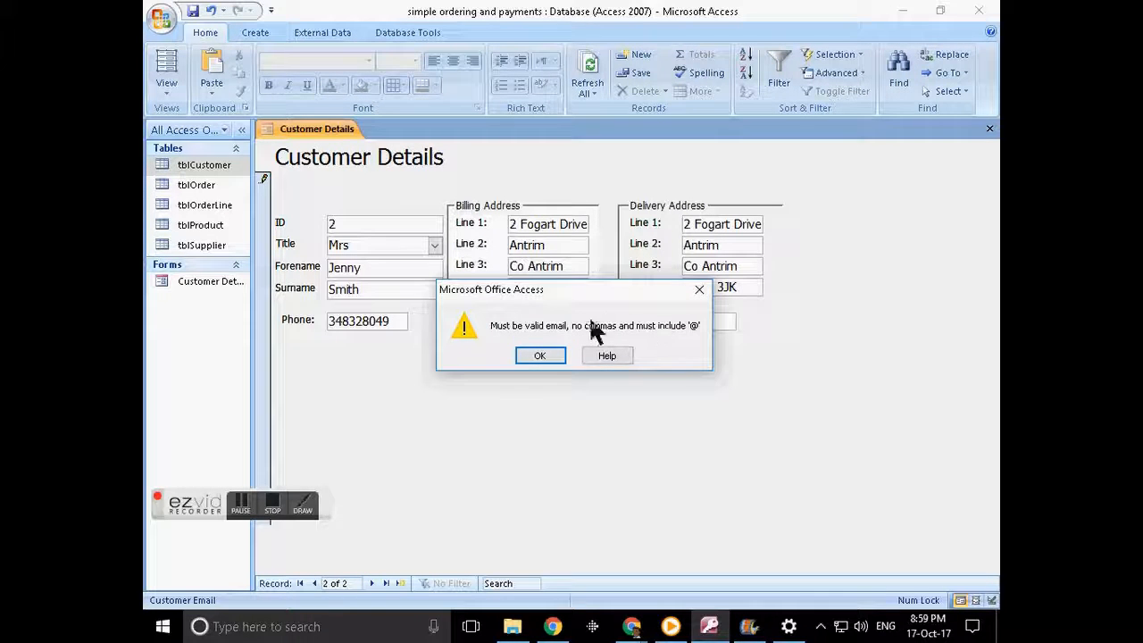
pyautogui.click(550, 349)
pyautogui.press('BackSpace')
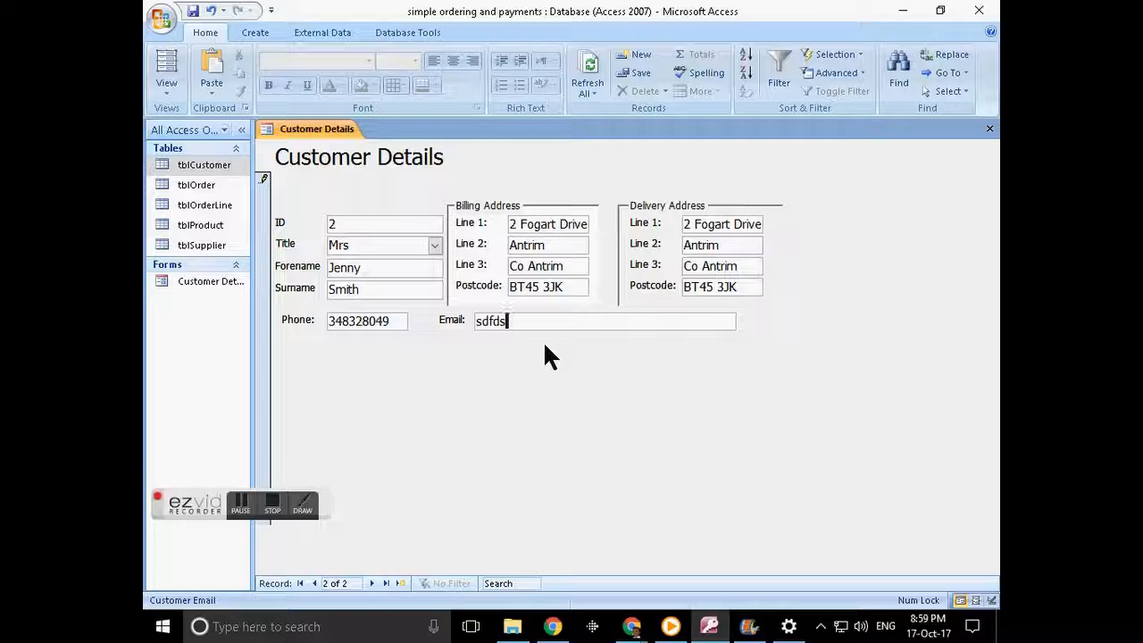
pyautogui.write('@sdfjd.com')
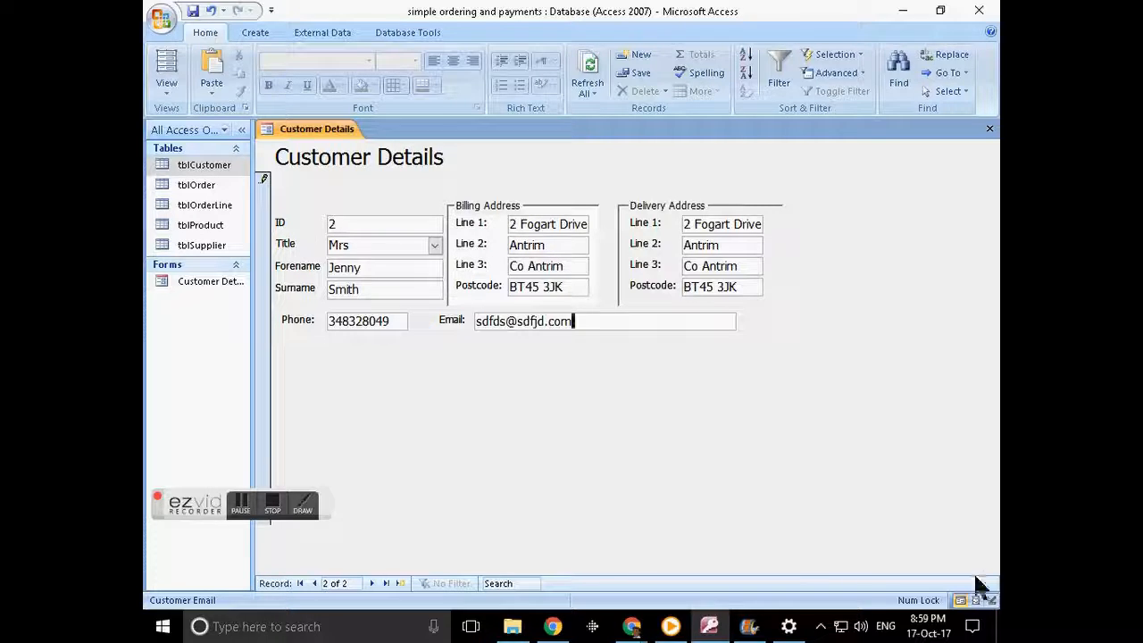
pyautogui.click(990, 601)
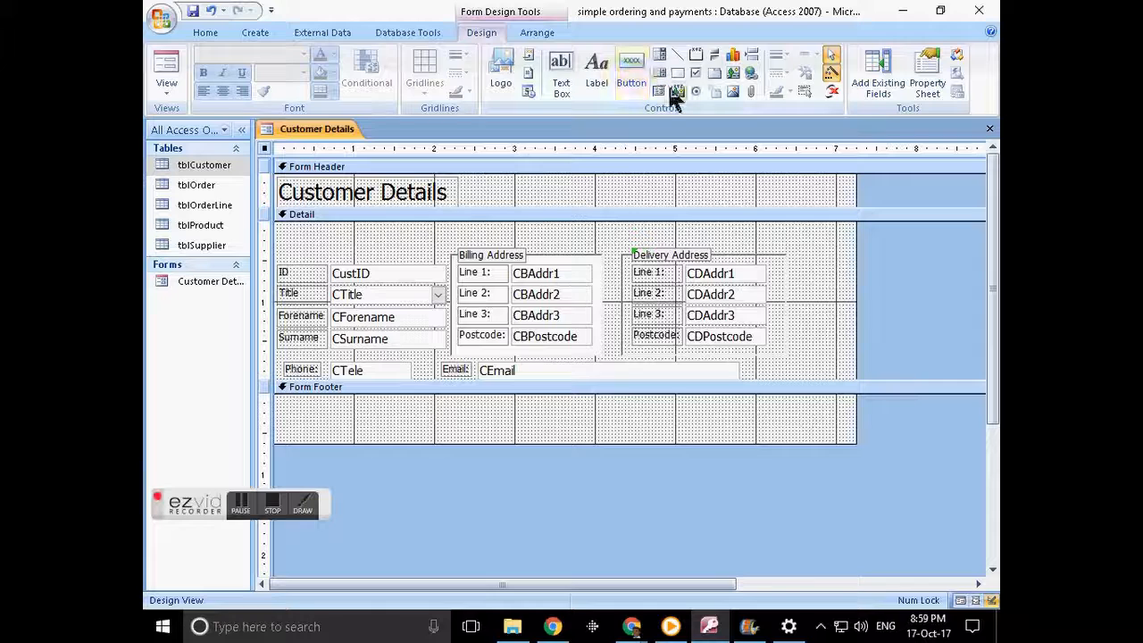
# - Place a combo box in the form header set to find a record by its value
pyautogui.click(660, 56)
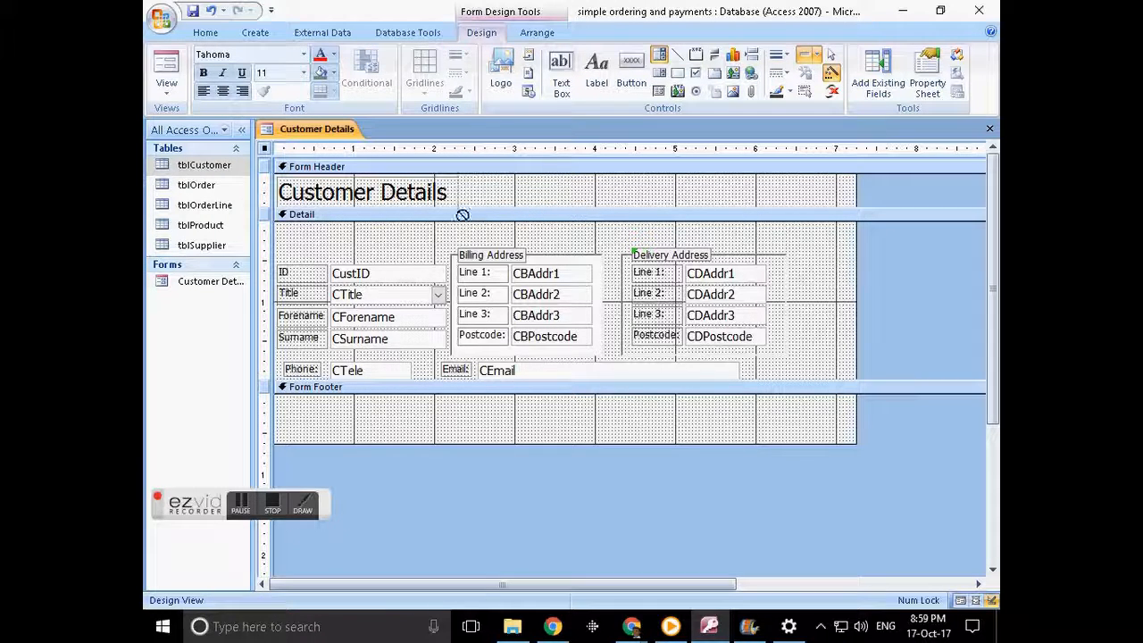
pyautogui.click(485, 183)
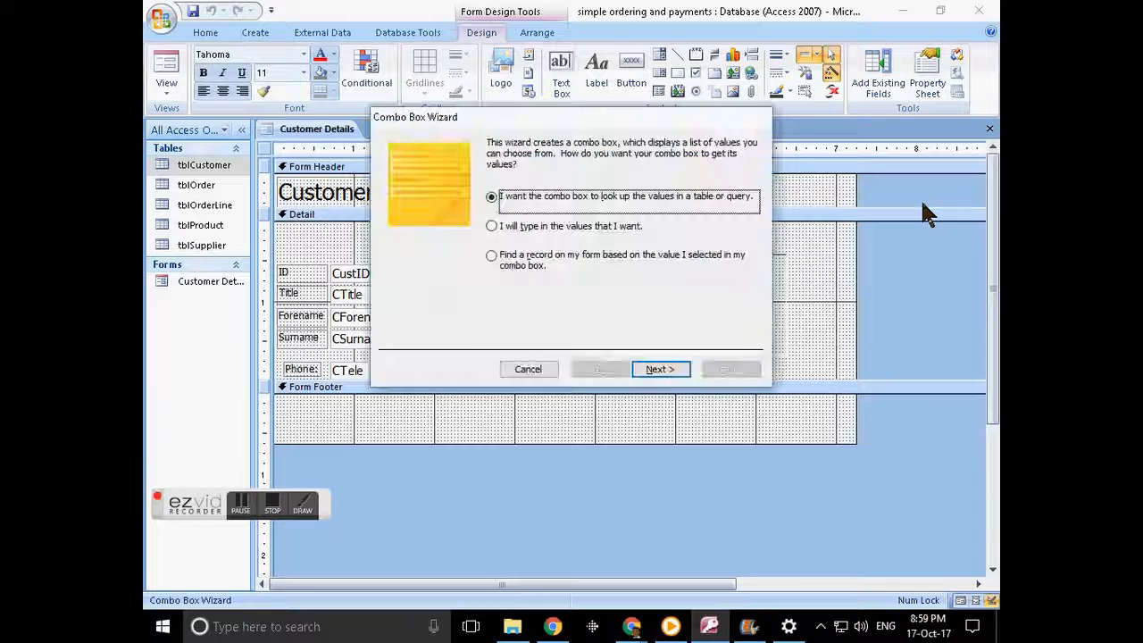
pyautogui.click(518, 257)
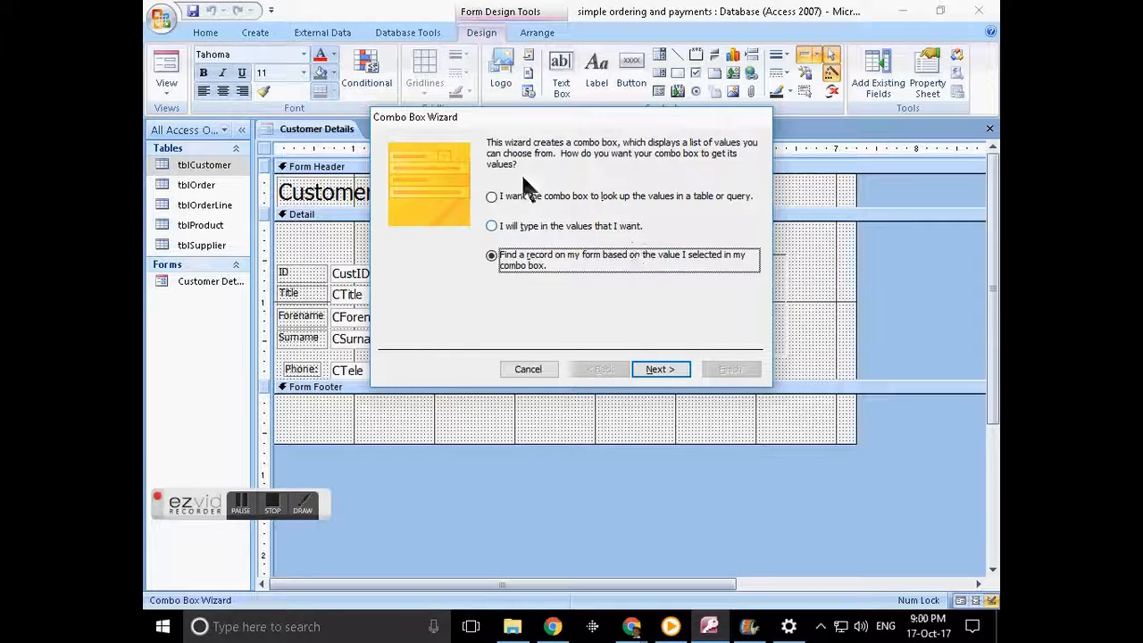
pyautogui.moveTo(558, 114); pyautogui.dragTo(706, 152)
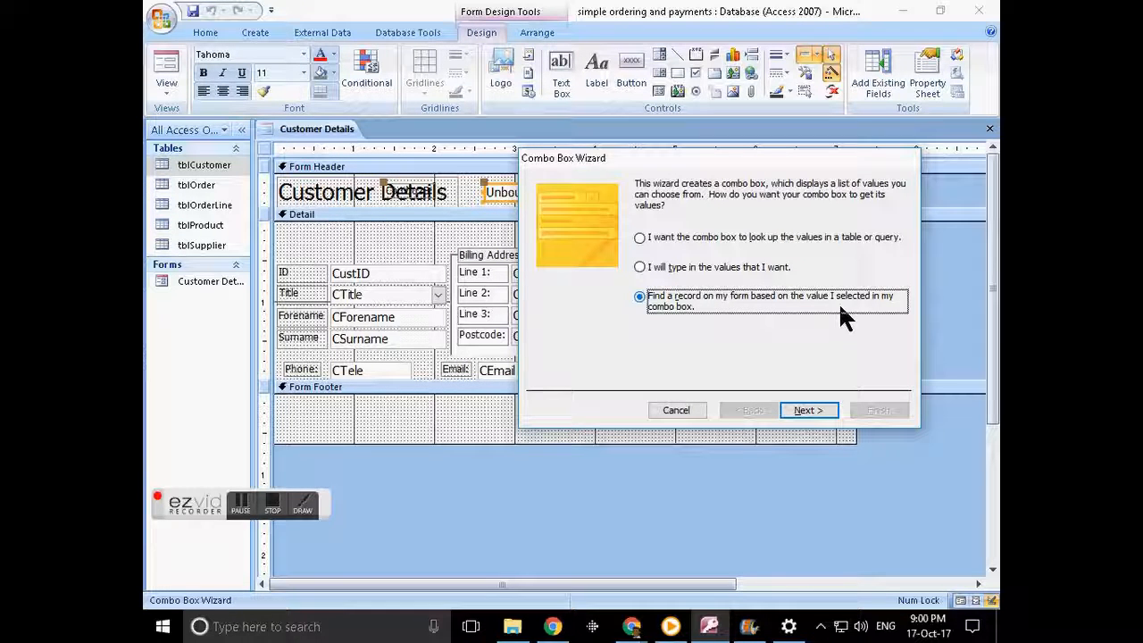
pyautogui.click(809, 410)
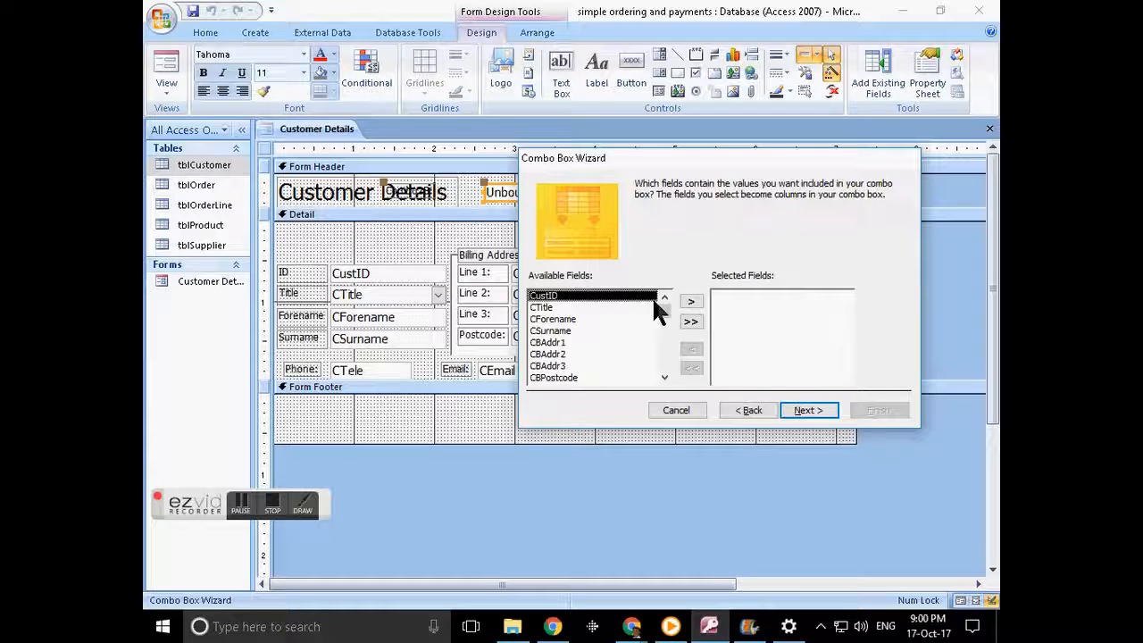
# - Base the combo box on CBPostcode, narrow its column and label it 'Find by PC'
pyautogui.click(563, 378)
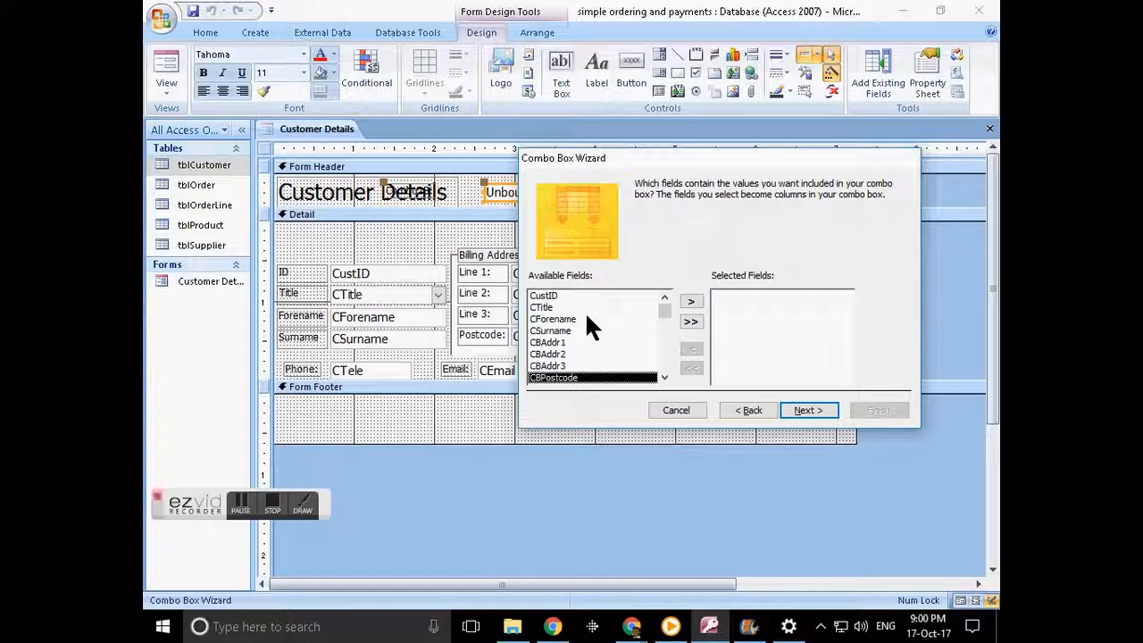
pyautogui.click(691, 302)
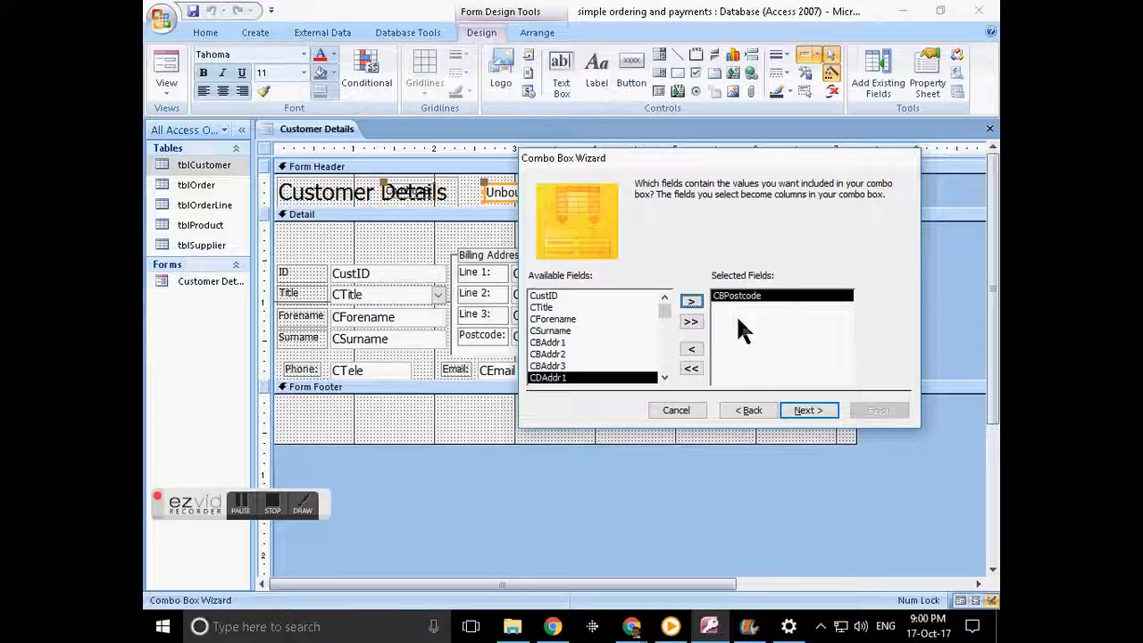
pyautogui.click(806, 413)
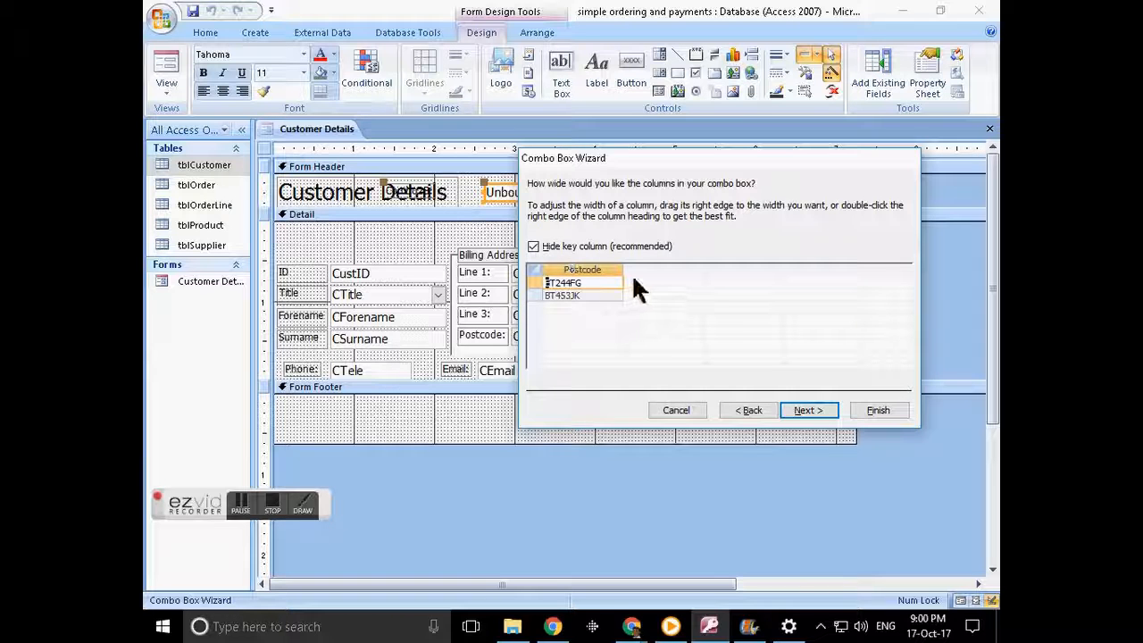
pyautogui.moveTo(622, 270); pyautogui.dragTo(584, 269)
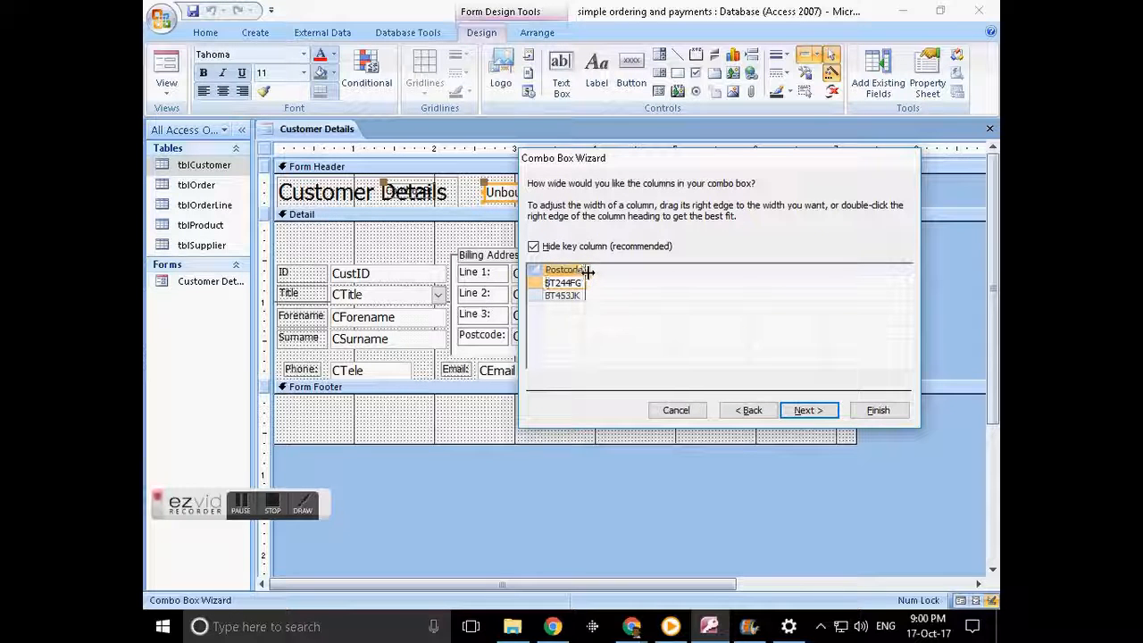
pyautogui.click(817, 409)
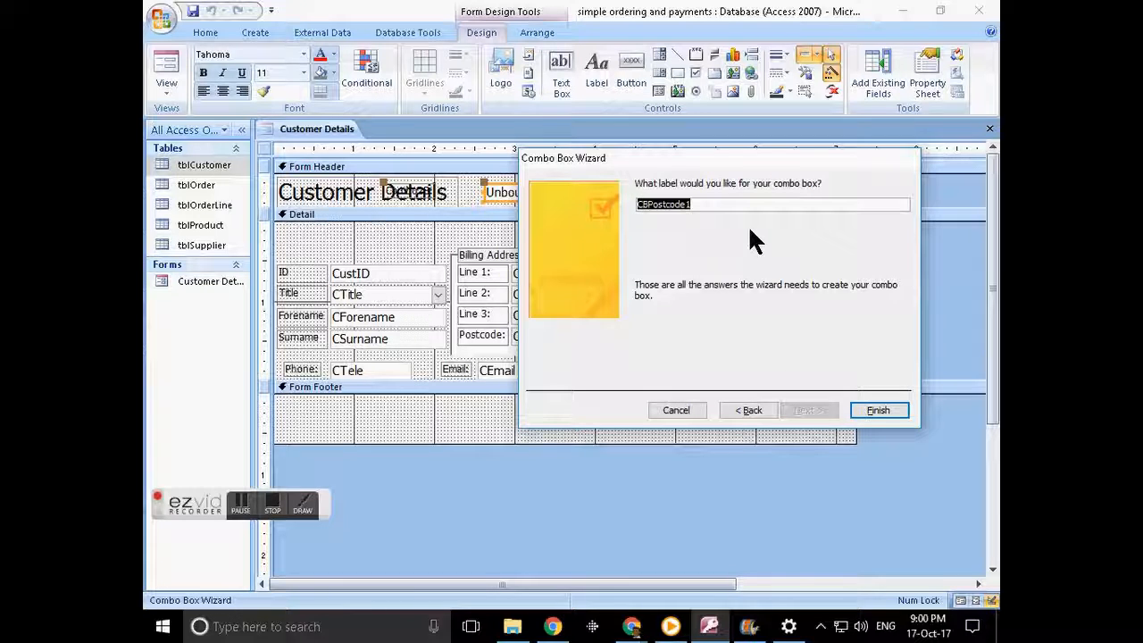
pyautogui.write('Find')
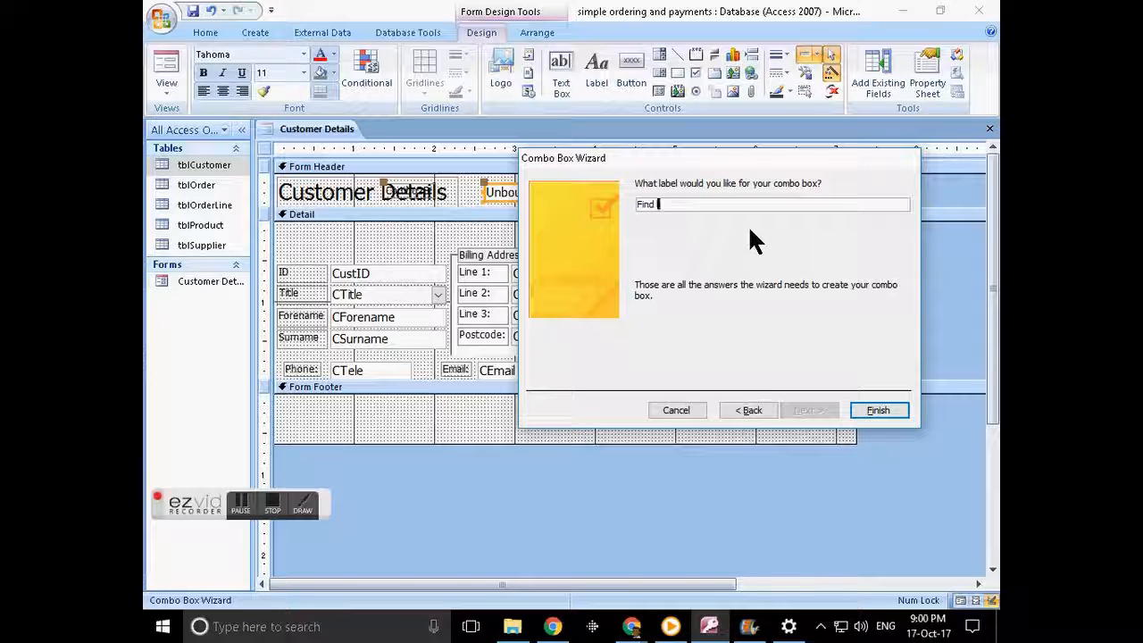
pyautogui.write('by PC')
pyautogui.click(877, 412)
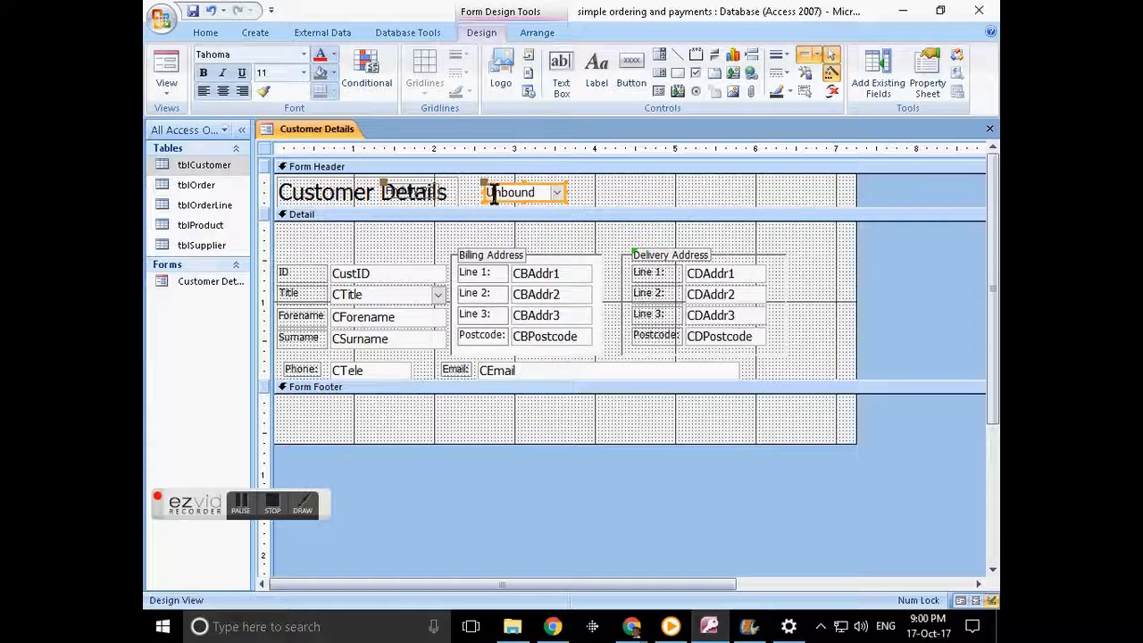
# - Move the Find by PC combo box and label beside the title and make the box narrower
pyautogui.click(505, 184)
pyautogui.moveTo(506, 184); pyautogui.dragTo(586, 184)
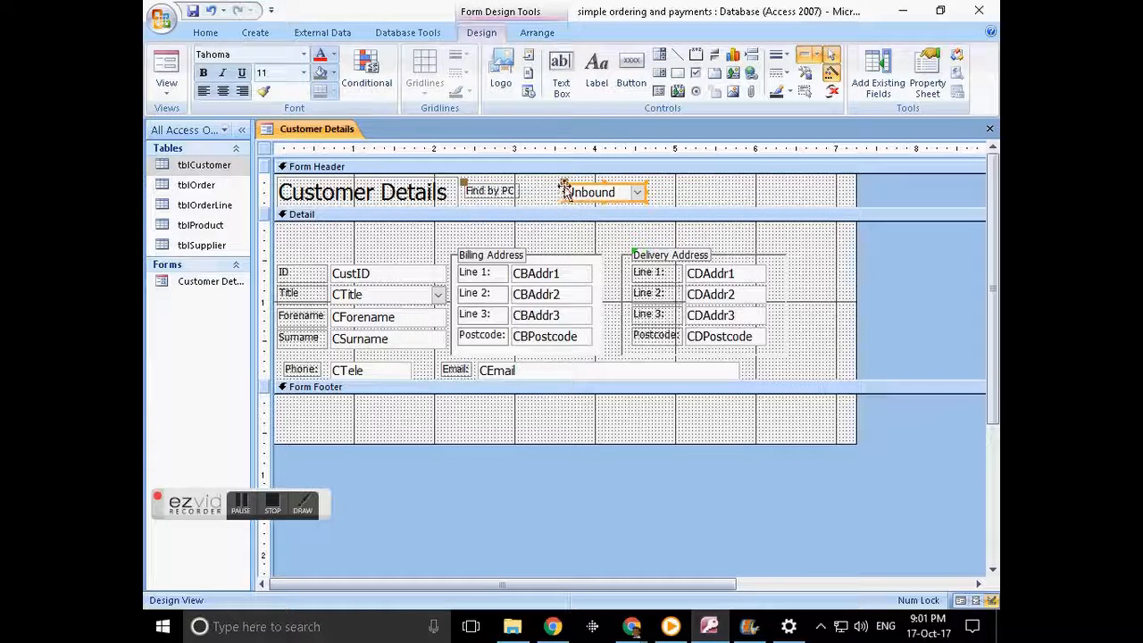
pyautogui.moveTo(564, 192); pyautogui.dragTo(522, 191)
pyautogui.moveTo(643, 190); pyautogui.dragTo(574, 191)
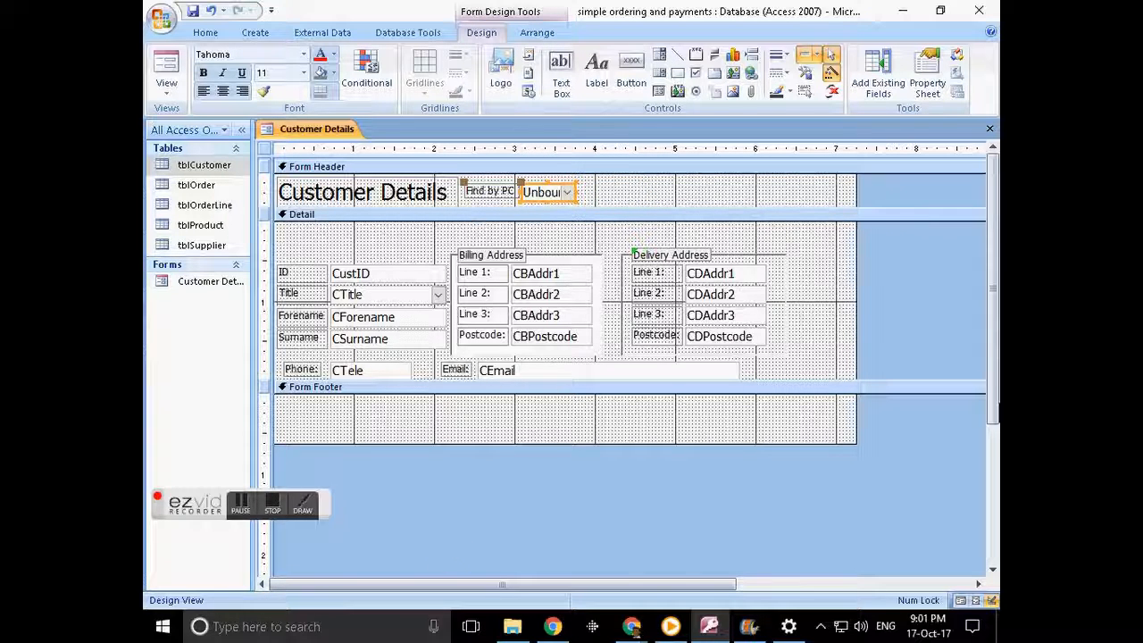
# - In Form View, pick postcodes from the Find by PC list to jump between the two customers
pyautogui.click(976, 601)
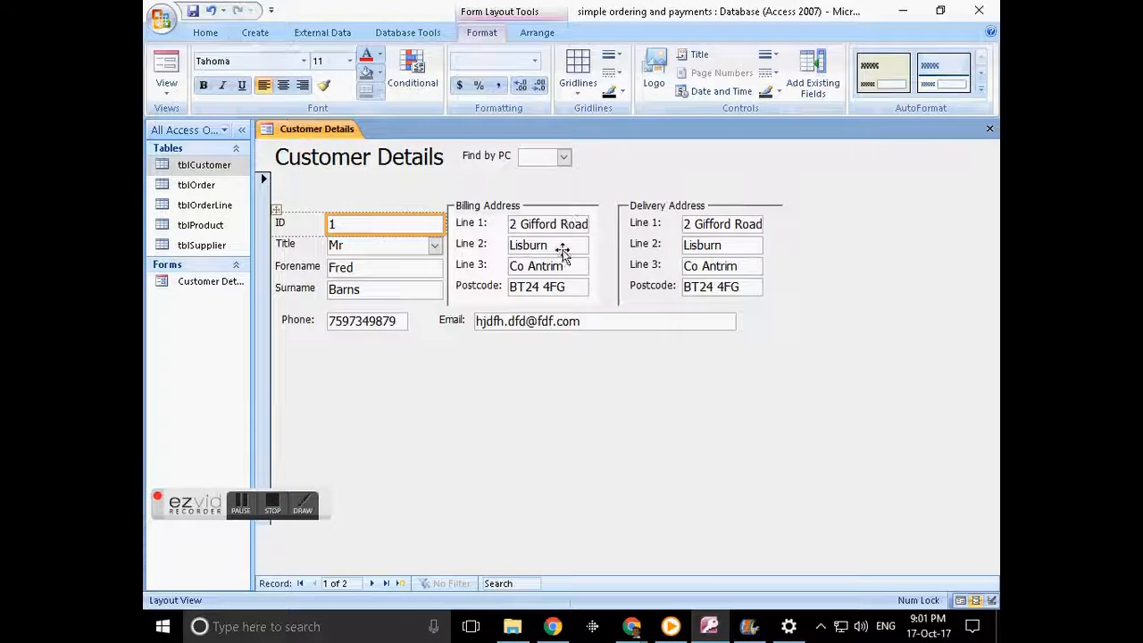
pyautogui.click(561, 162)
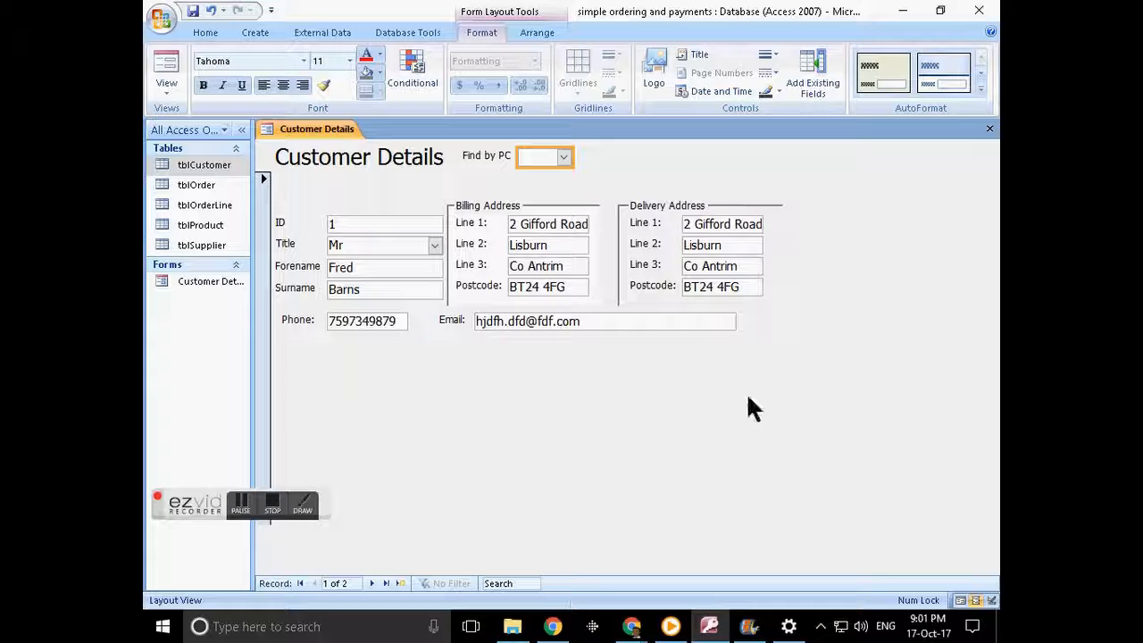
pyautogui.click(961, 599)
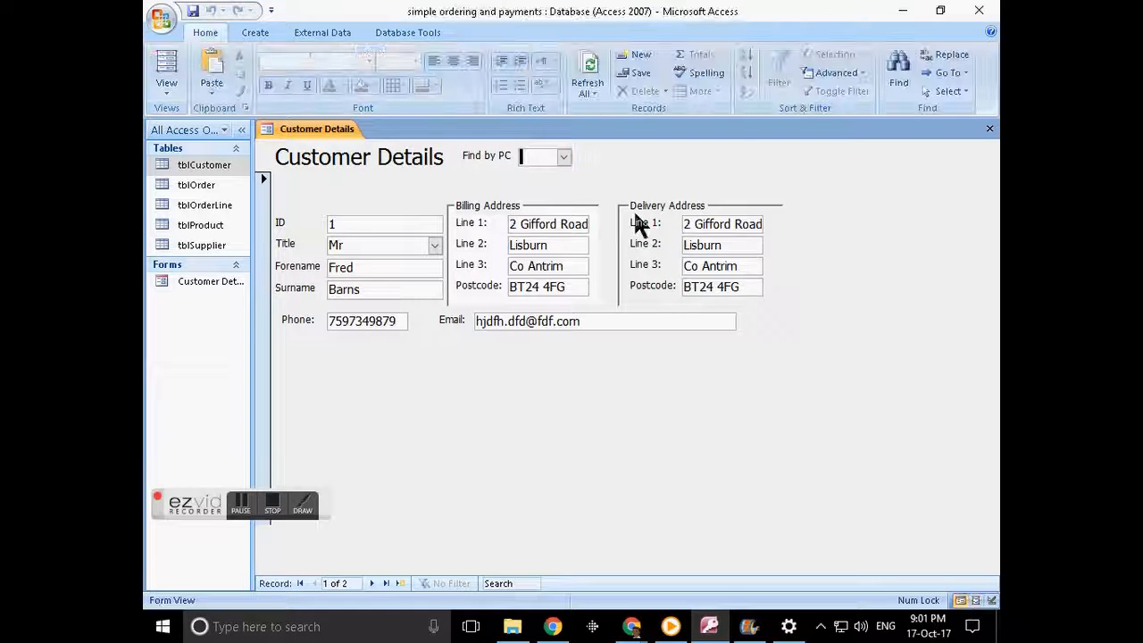
pyautogui.click(563, 157)
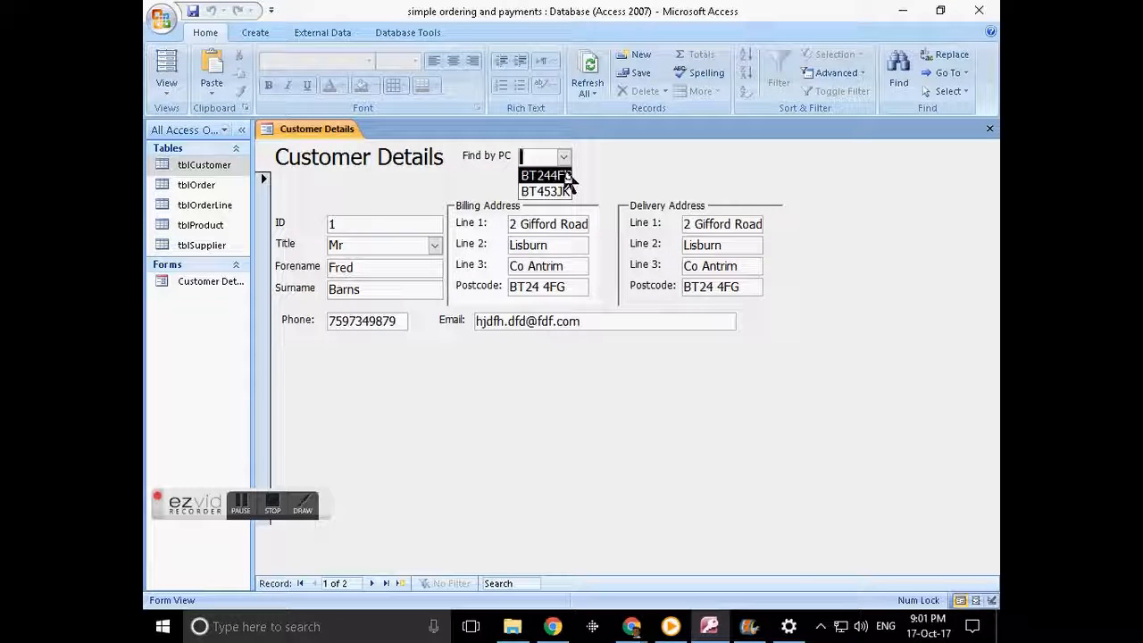
pyautogui.click(566, 175)
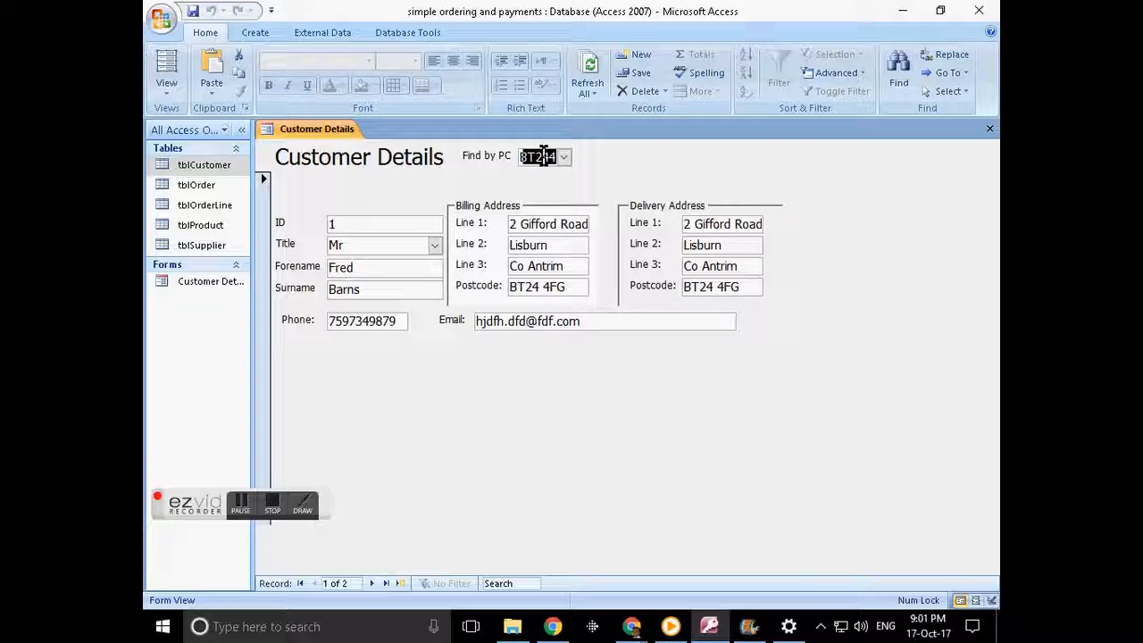
pyautogui.click(563, 156)
pyautogui.click(561, 191)
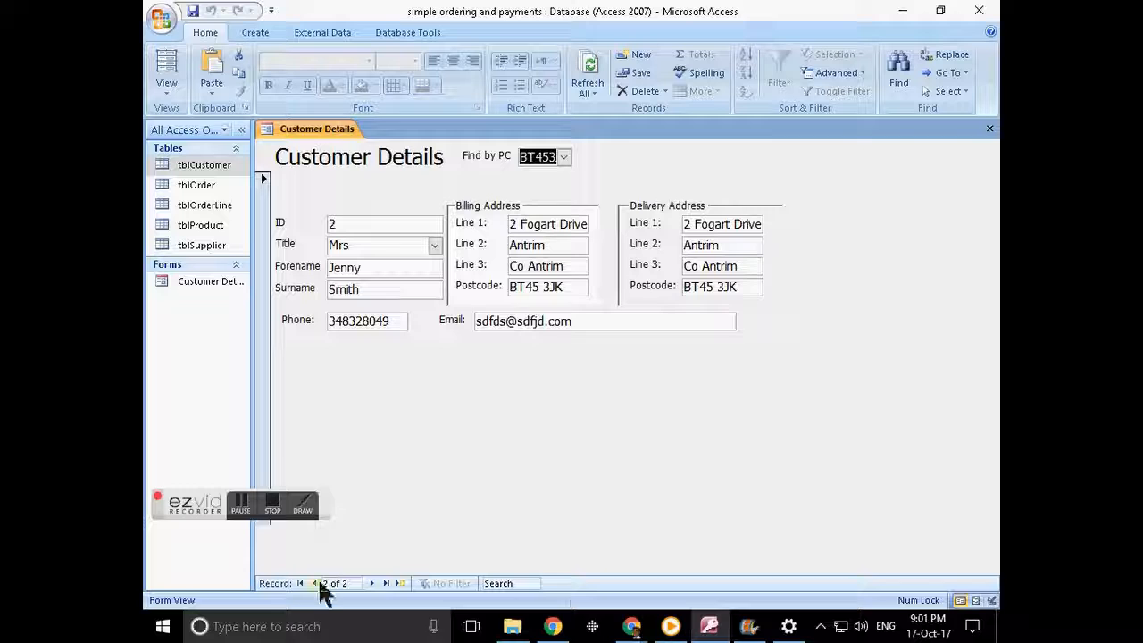
pyautogui.click(563, 158)
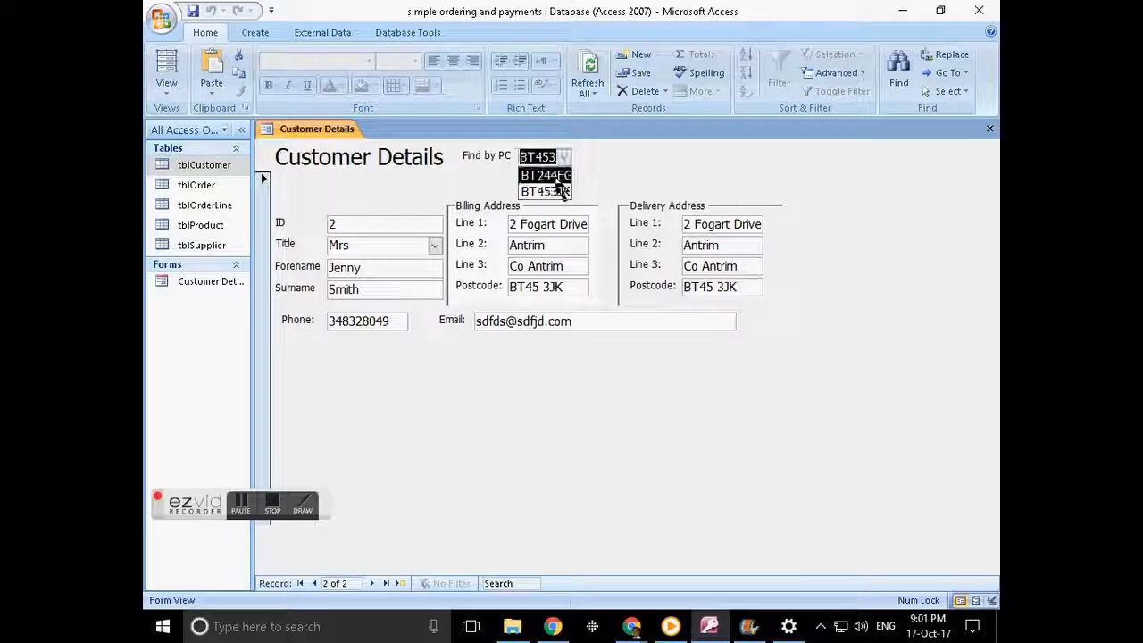
pyautogui.click(554, 174)
pyautogui.click(564, 157)
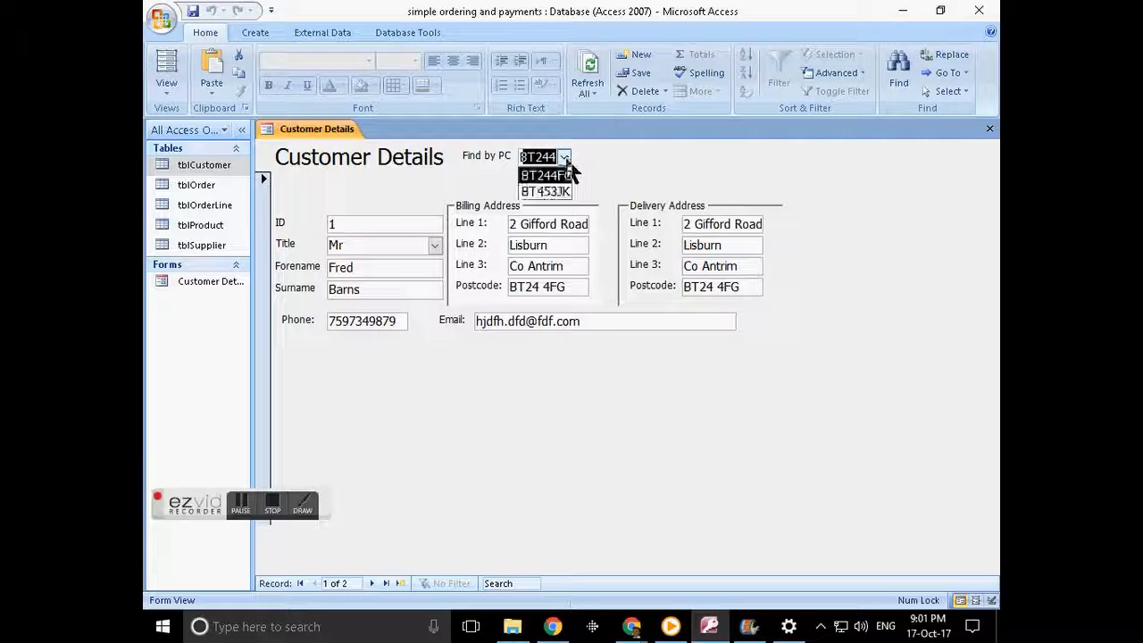
pyautogui.click(563, 191)
# - Type a partial postcode into Find by PC and accept the autocompleted match for the second customer
pyautogui.write('bt')
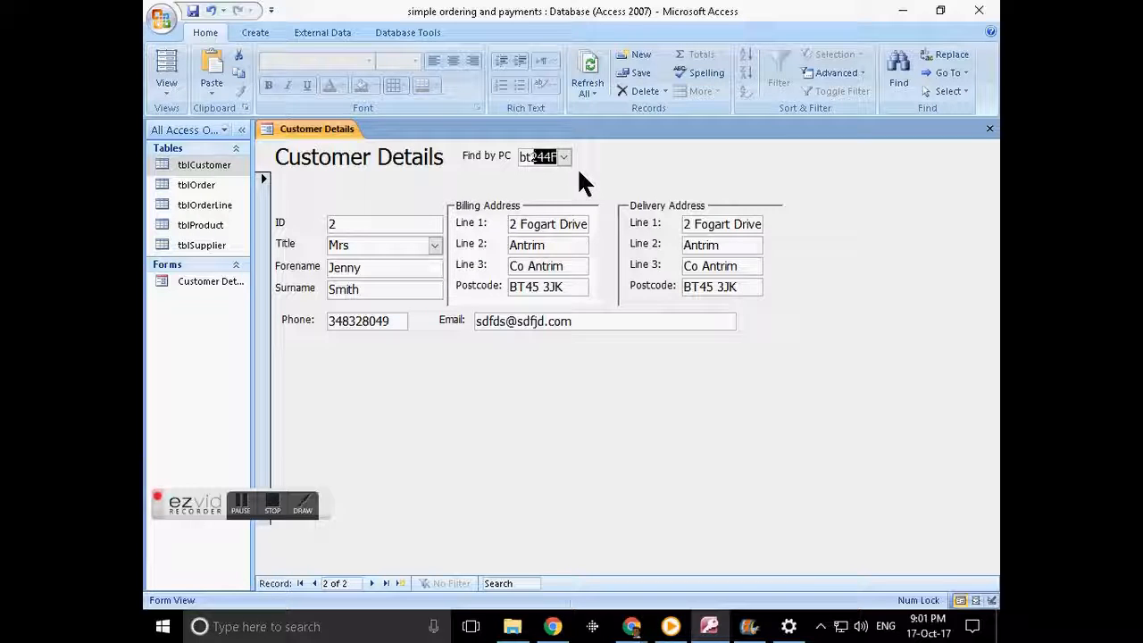
pyautogui.press('BackSpace')
pyautogui.write('24')
pyautogui.press('BackSpace')
pyautogui.press('BackSpace')
pyautogui.write('4')
pyautogui.press('Return')
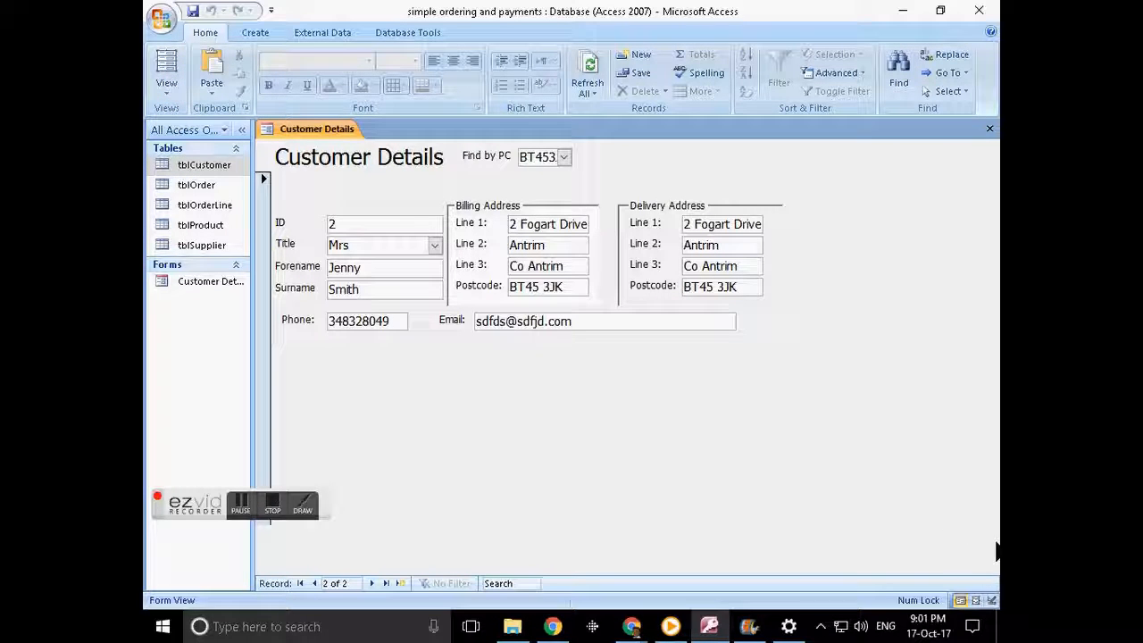
# - In Design View, draw a command button at the header's right that closes the form
pyautogui.click(990, 601)
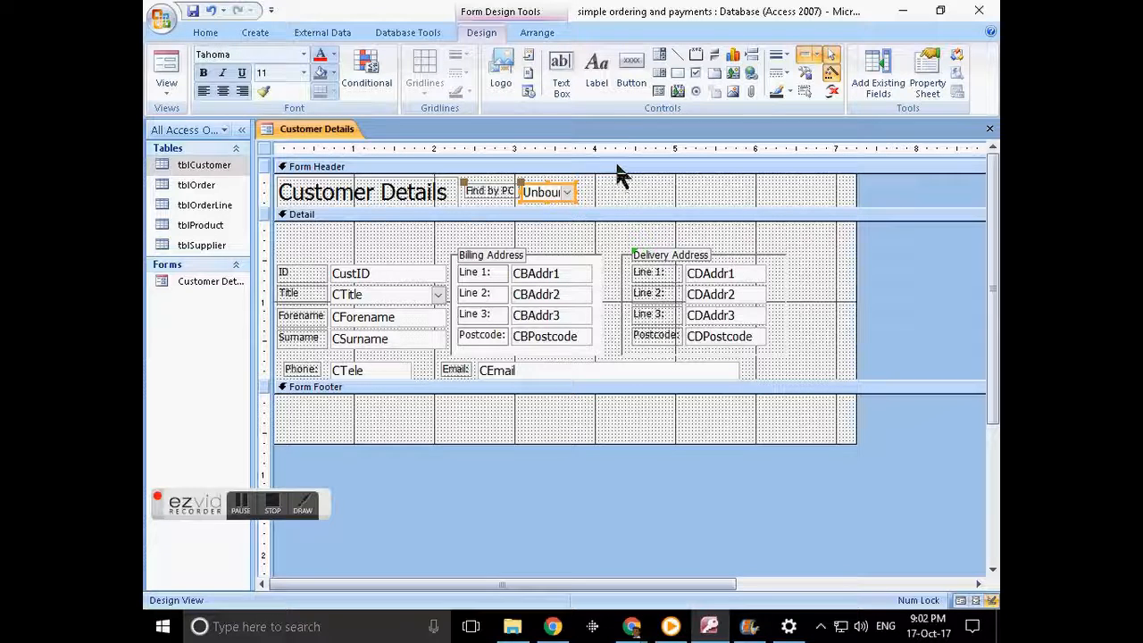
pyautogui.click(631, 85)
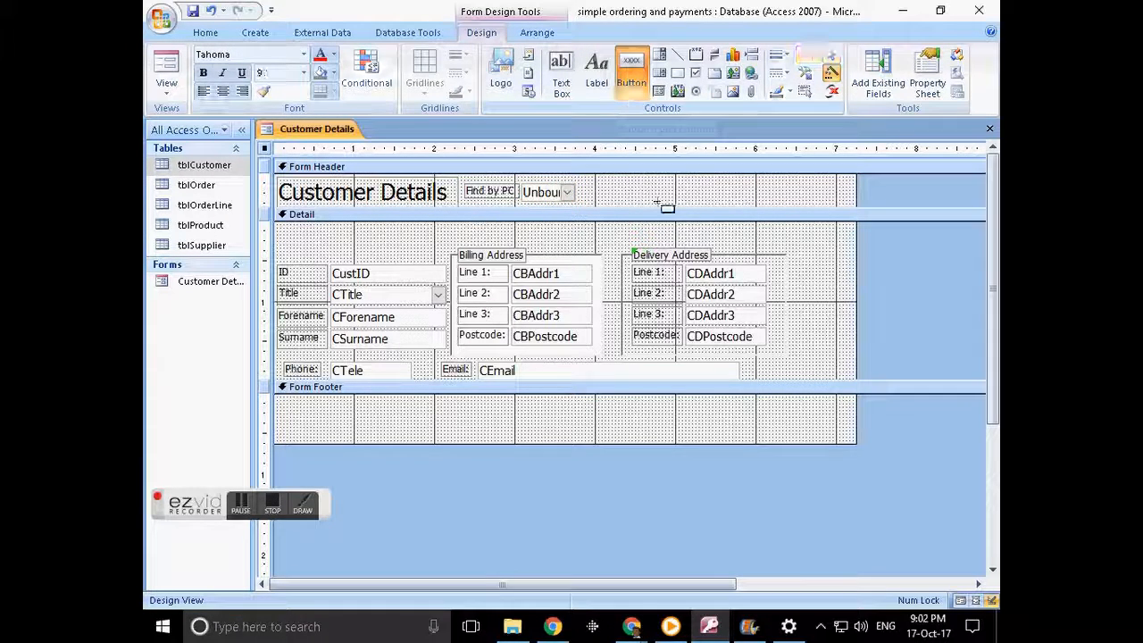
pyautogui.moveTo(773, 178); pyautogui.dragTo(854, 201)
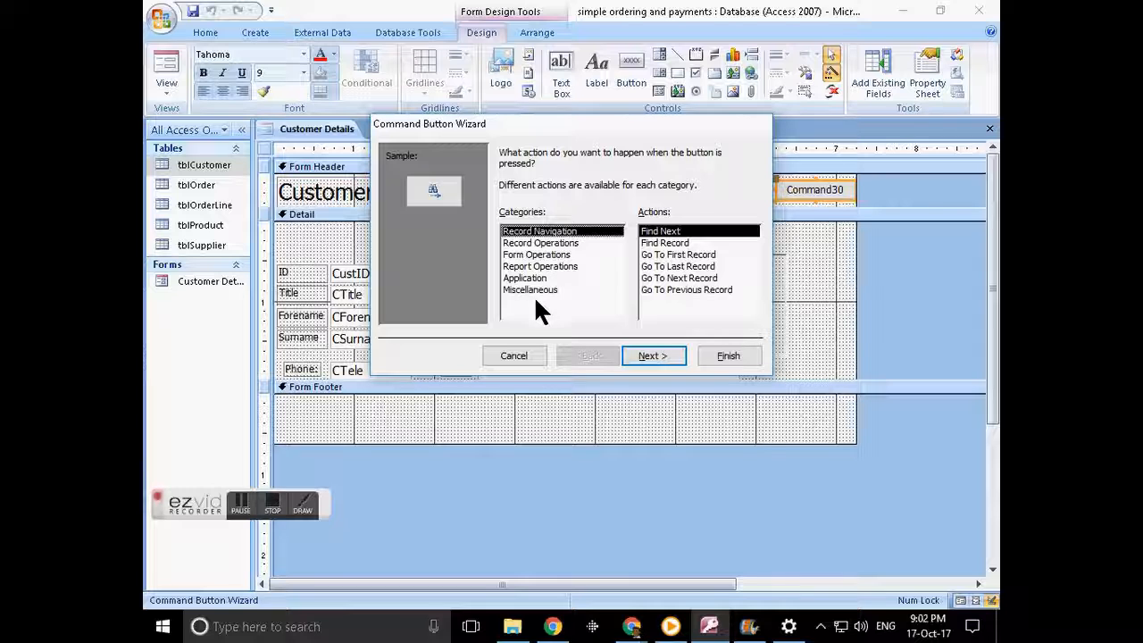
pyautogui.click(551, 255)
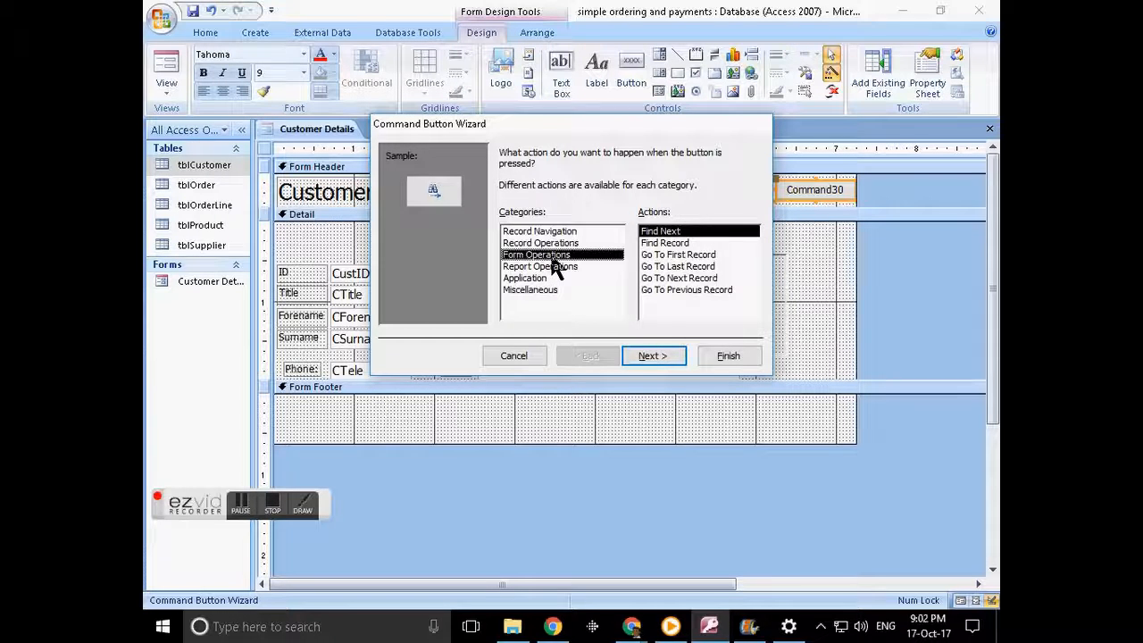
pyautogui.click(678, 244)
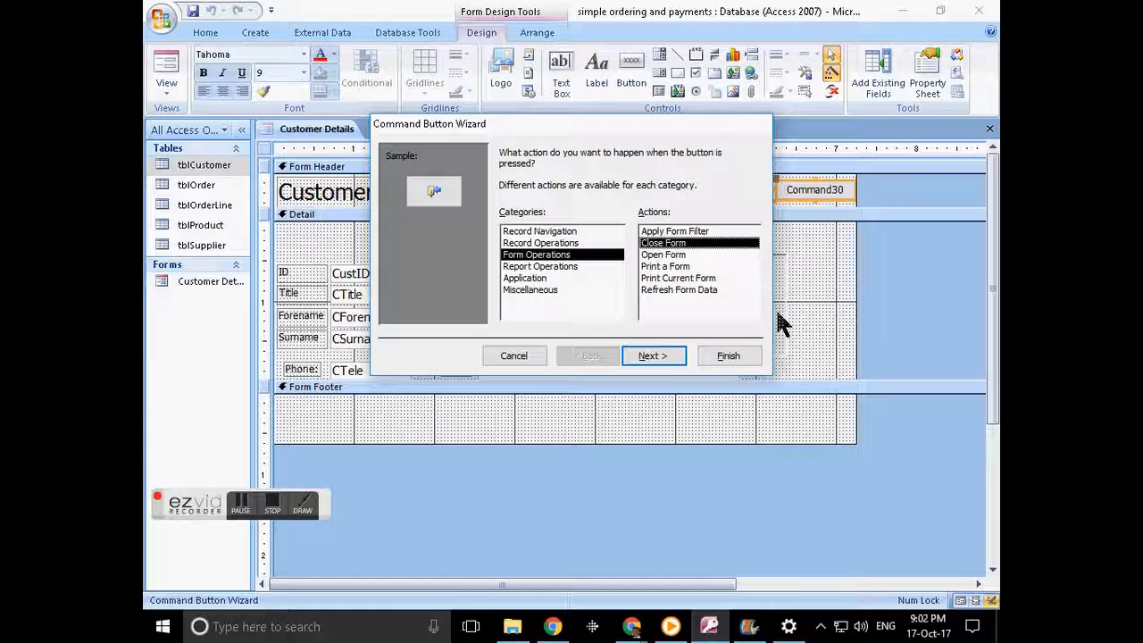
pyautogui.click(669, 348)
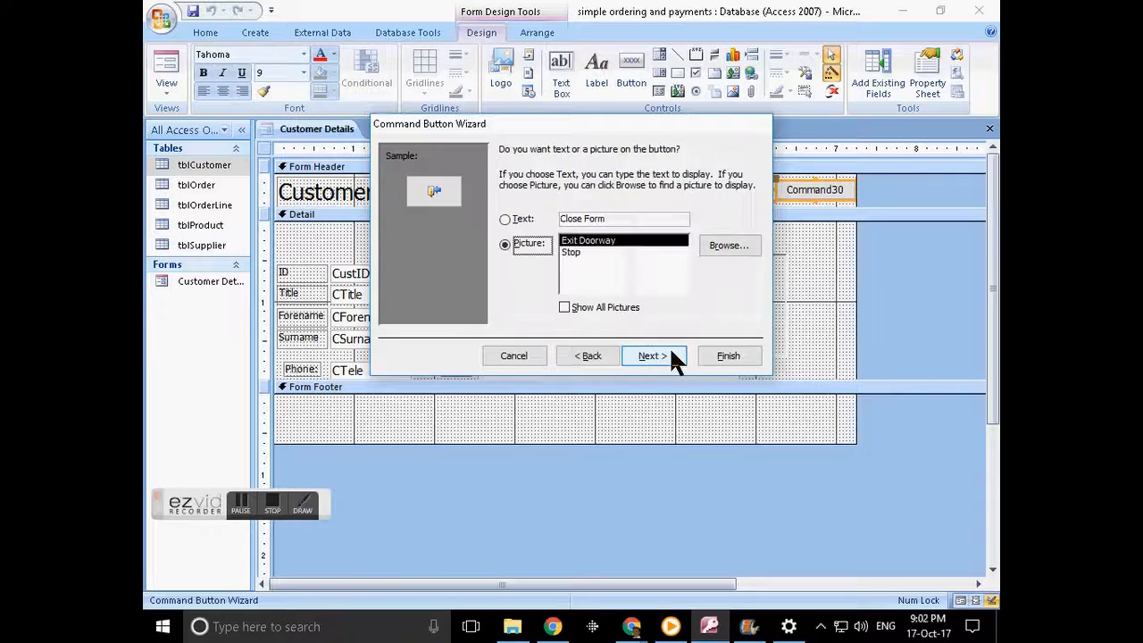
# - Give the button the Stop picture, name it cmdClose and finish the wizard
pyautogui.click(571, 253)
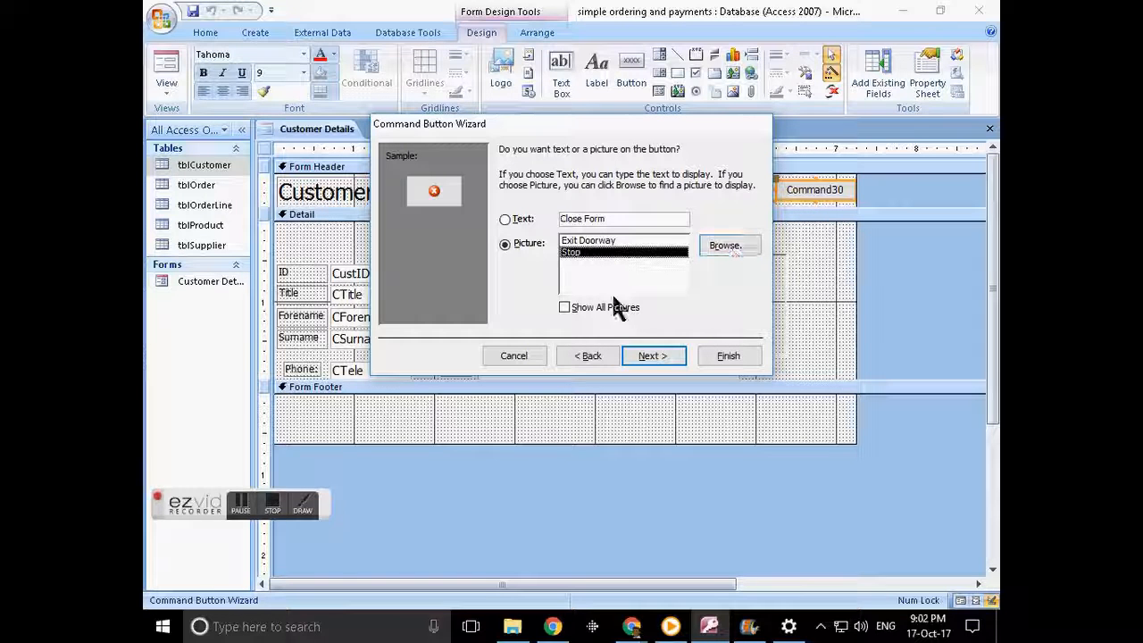
pyautogui.click(563, 307)
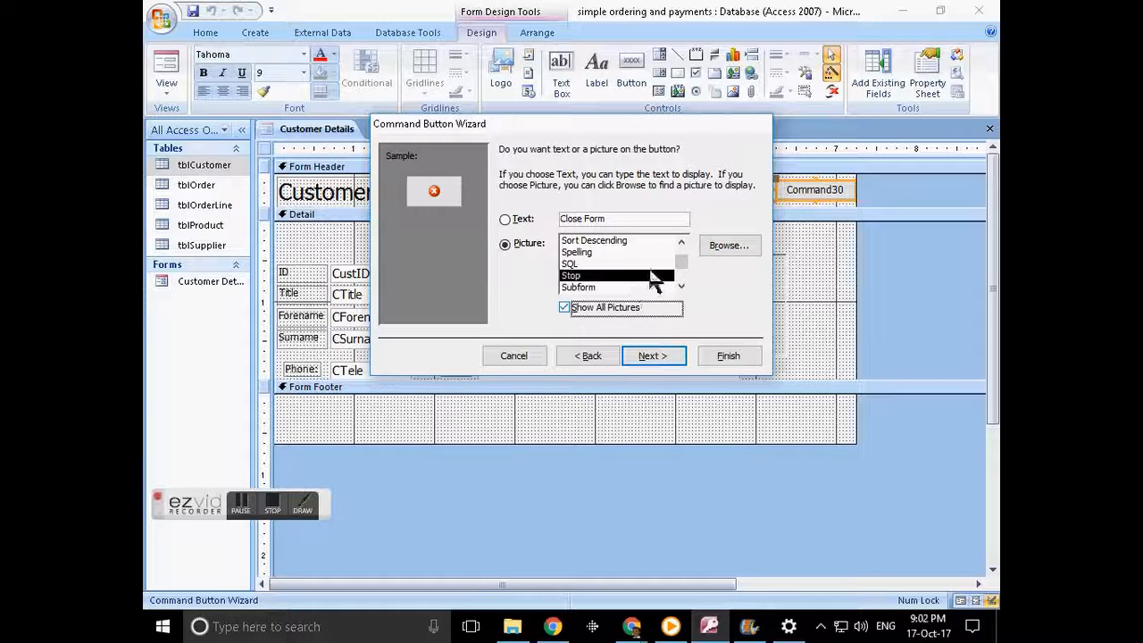
pyautogui.click(564, 307)
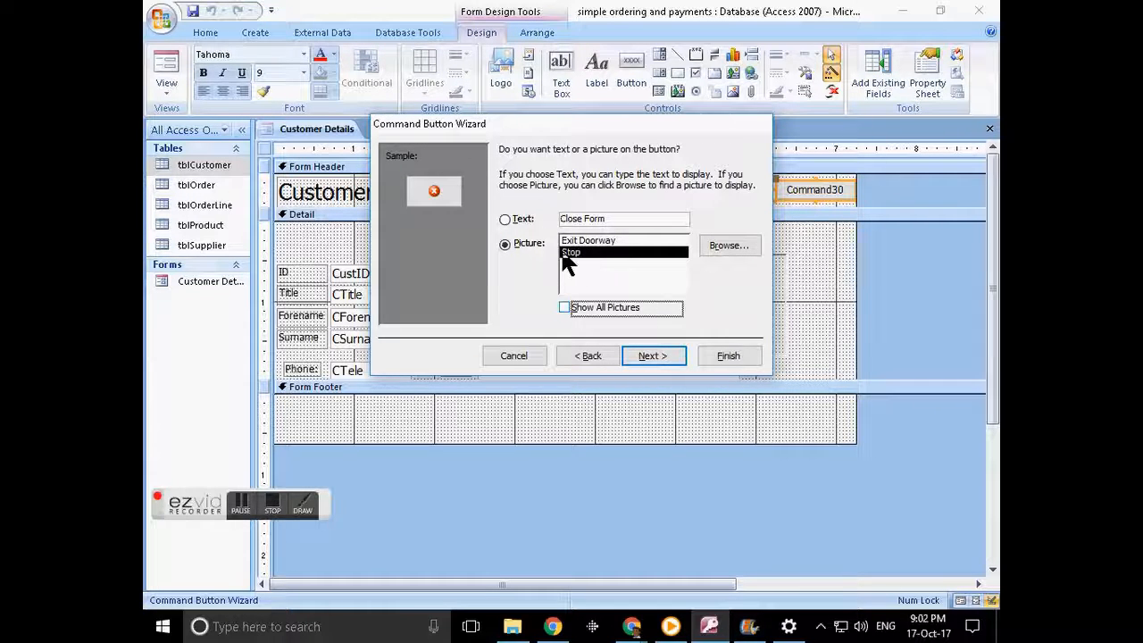
pyautogui.click(661, 359)
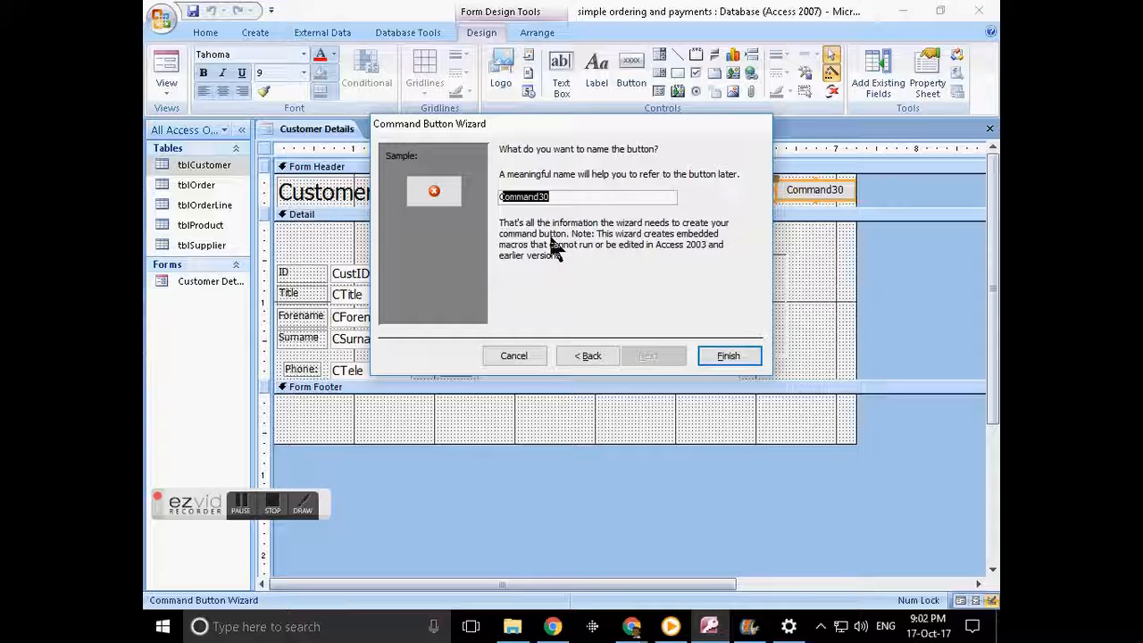
pyautogui.write('cmdClose')
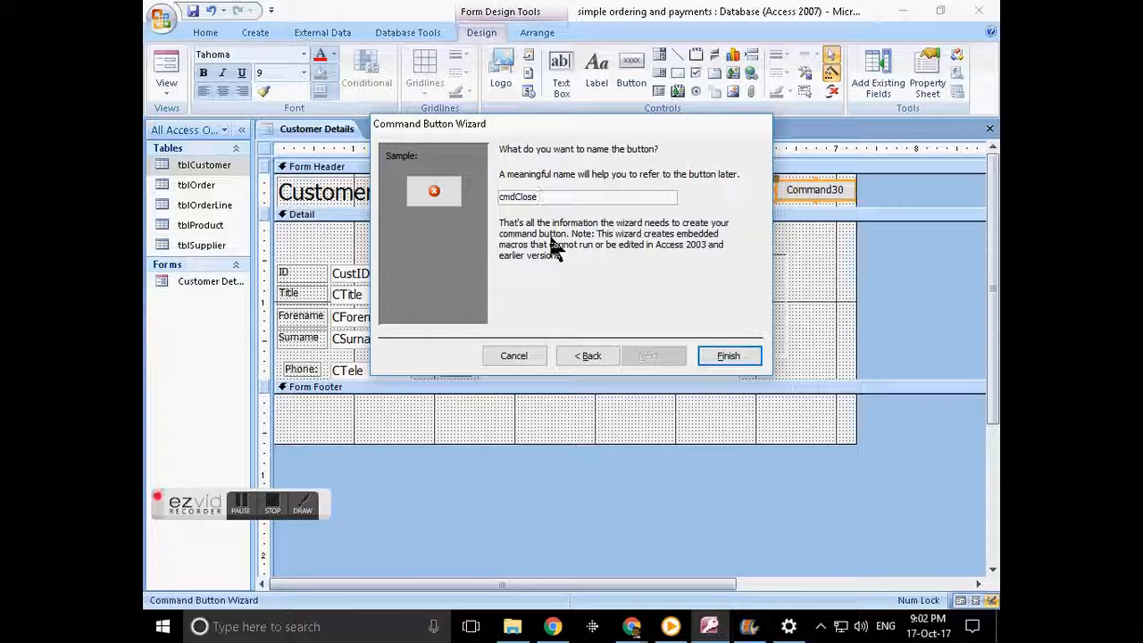
pyautogui.click(724, 355)
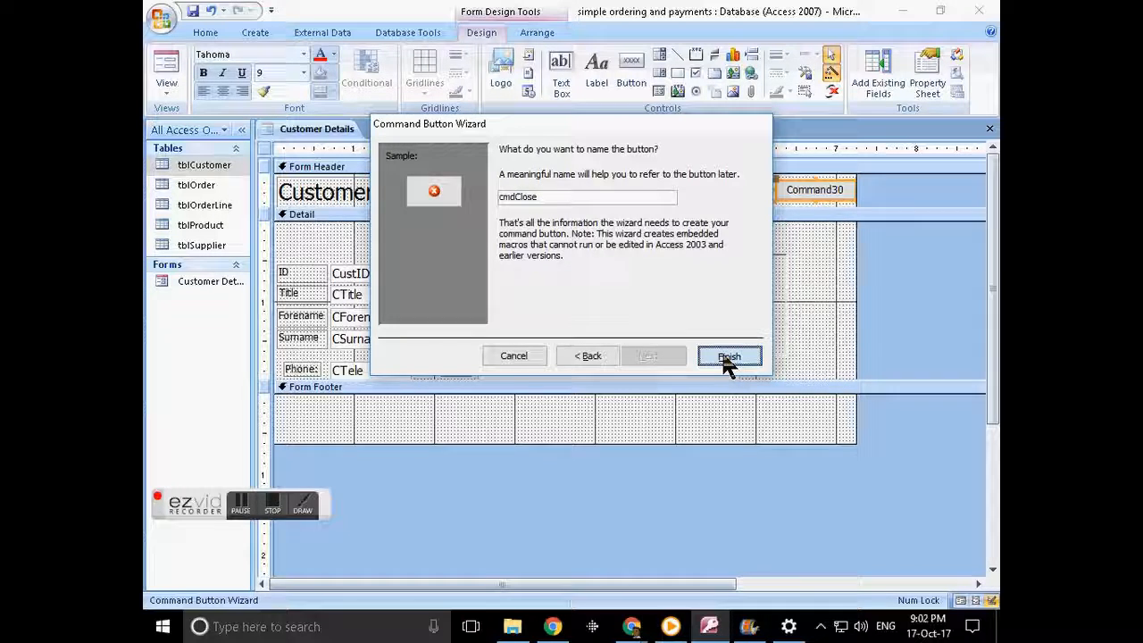
pyautogui.click(550, 192)
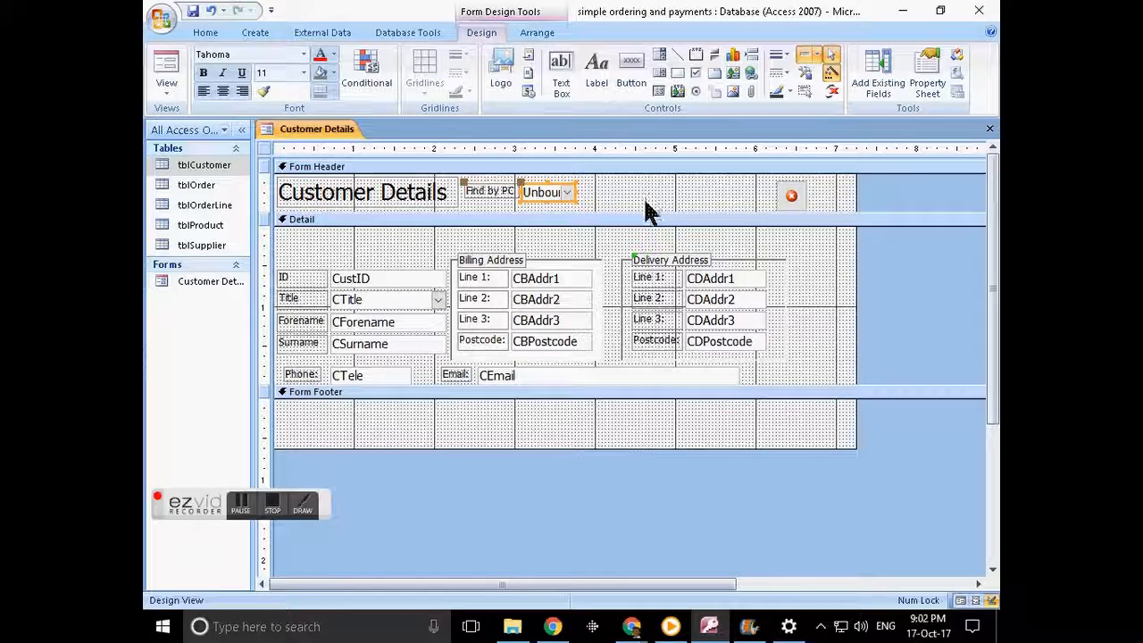
# - Set the combo box's Name property on the Other tab to cboFindByPostcode
pyautogui.click(927, 81)
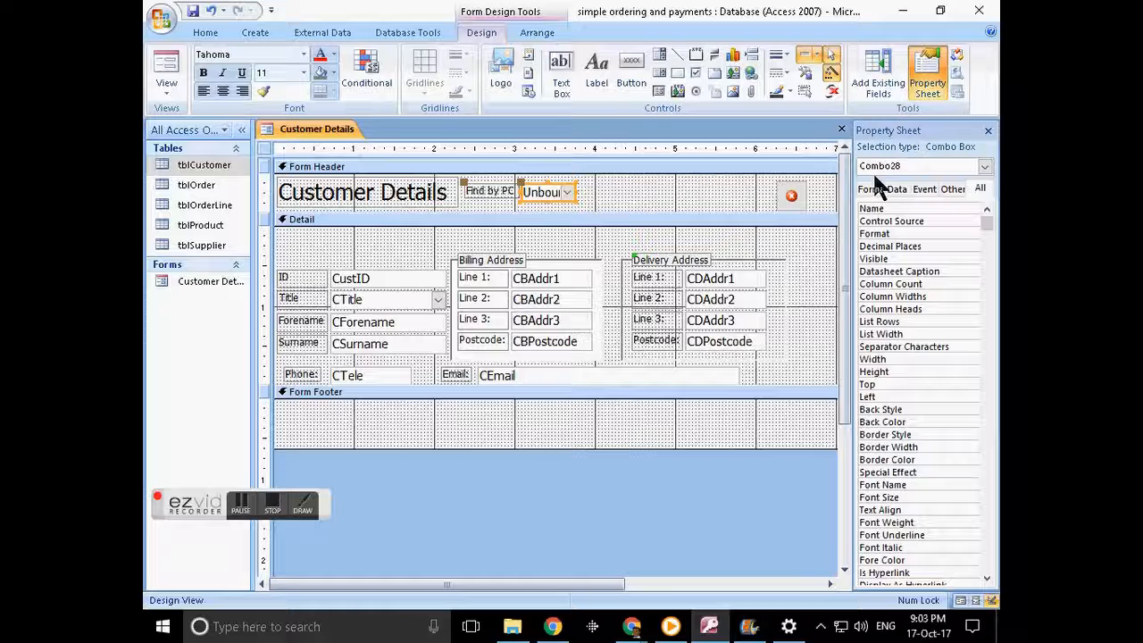
pyautogui.click(951, 186)
pyautogui.moveTo(986, 215); pyautogui.dragTo(919, 214)
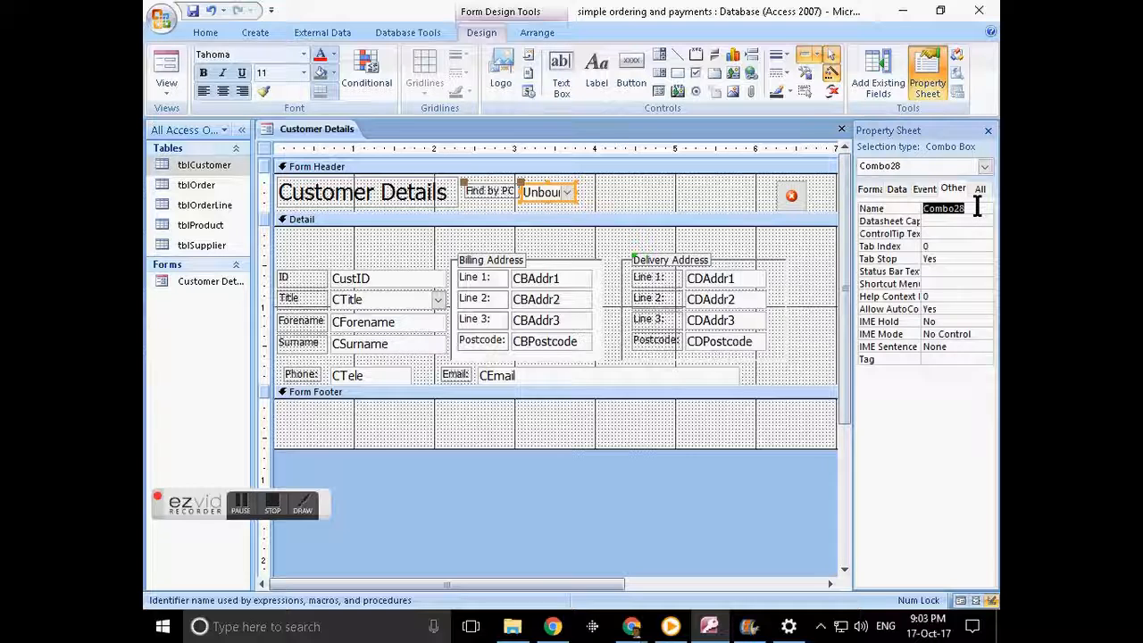
pyautogui.write('cb')
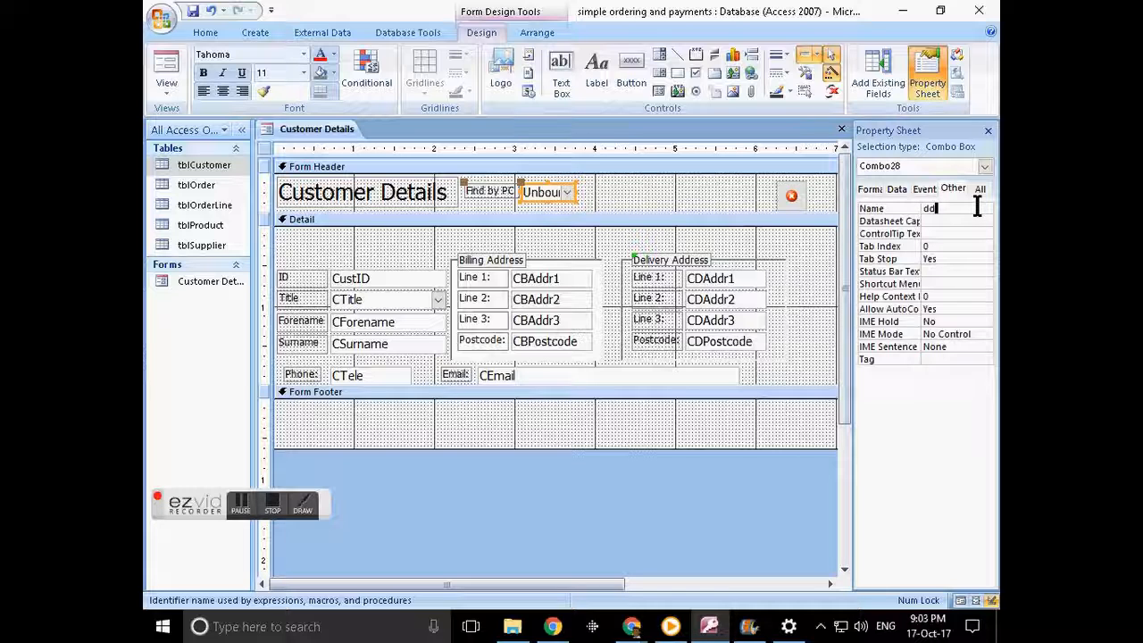
pyautogui.write('cb')
pyautogui.write('oFind')
pyautogui.write('By')
pyautogui.write('Po')
pyautogui.write('stcode')
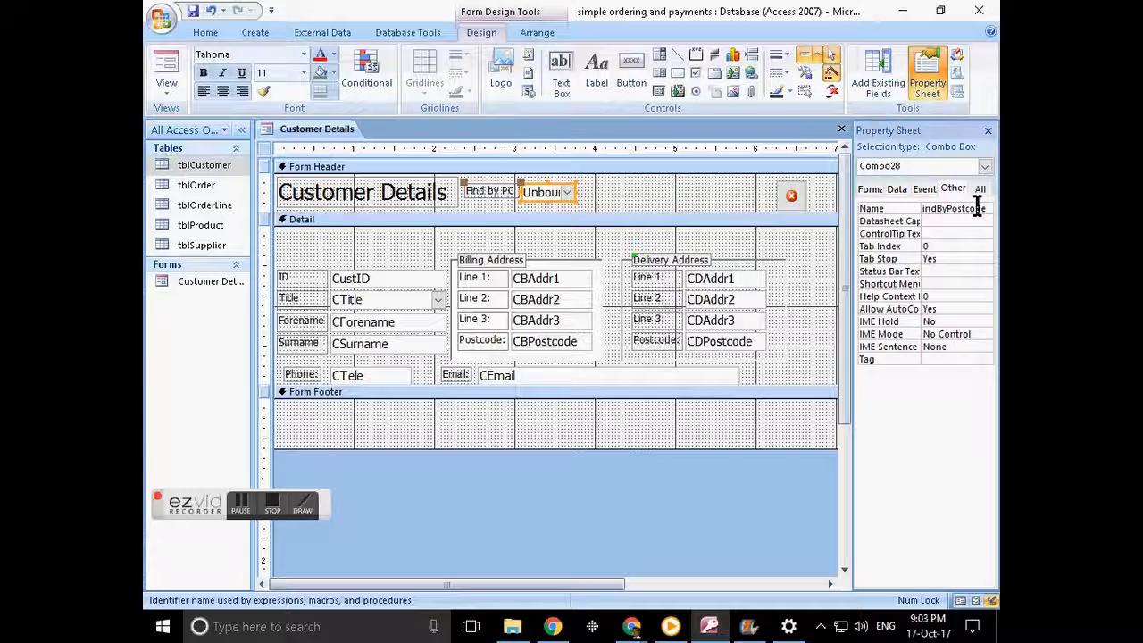
pyautogui.press('Return')
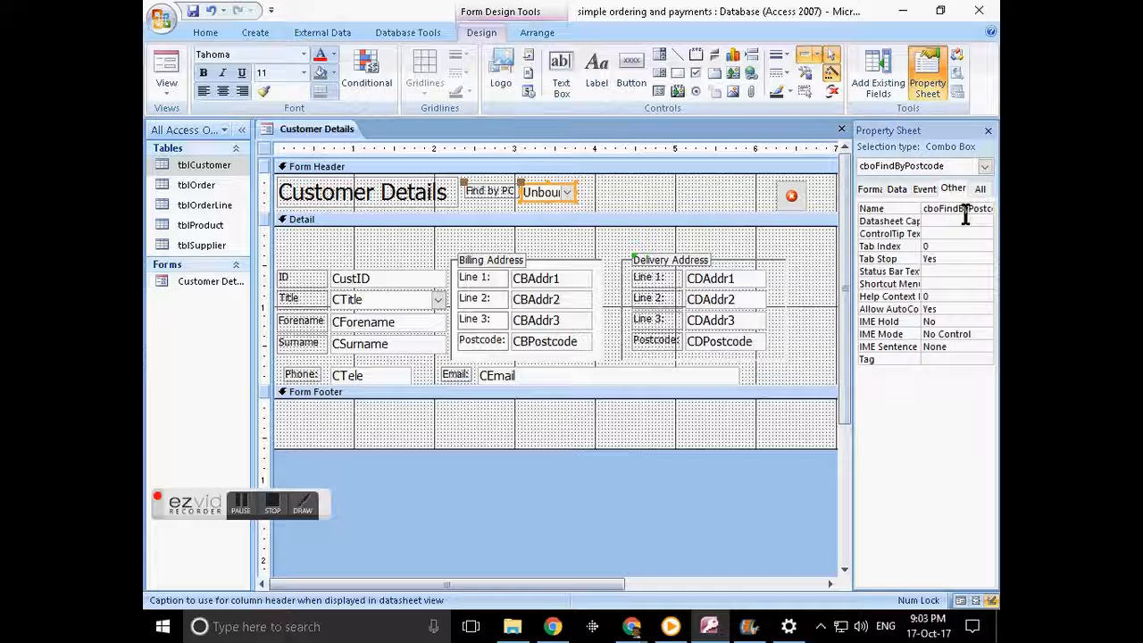
pyautogui.click(955, 211)
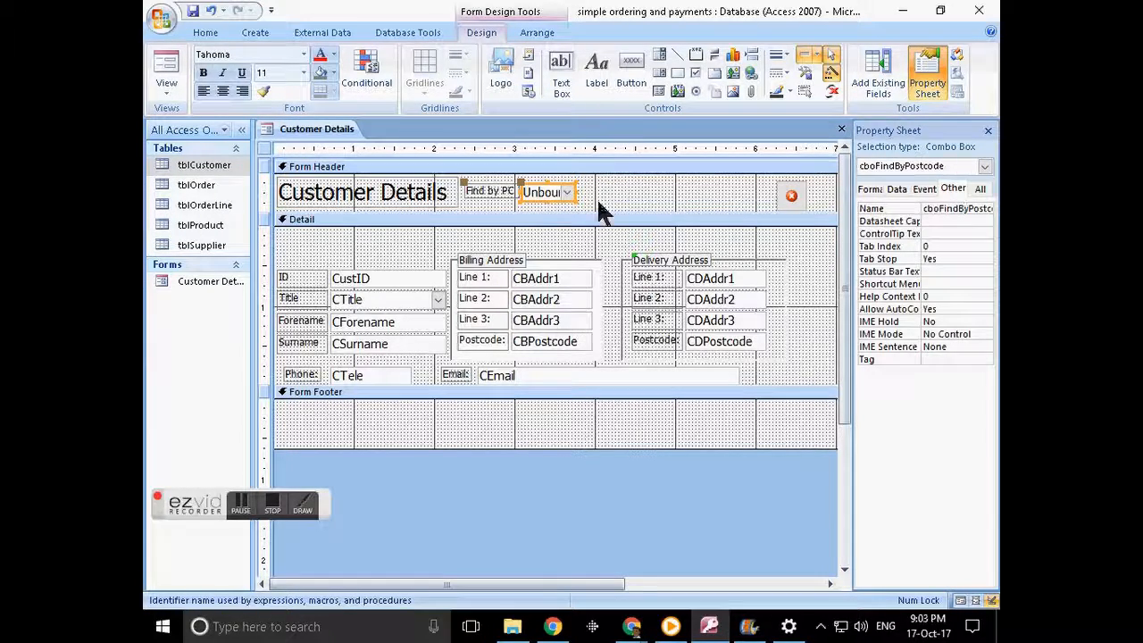
pyautogui.click(729, 204)
# - Nudge the close button slightly left and down in the header
pyautogui.click(787, 192)
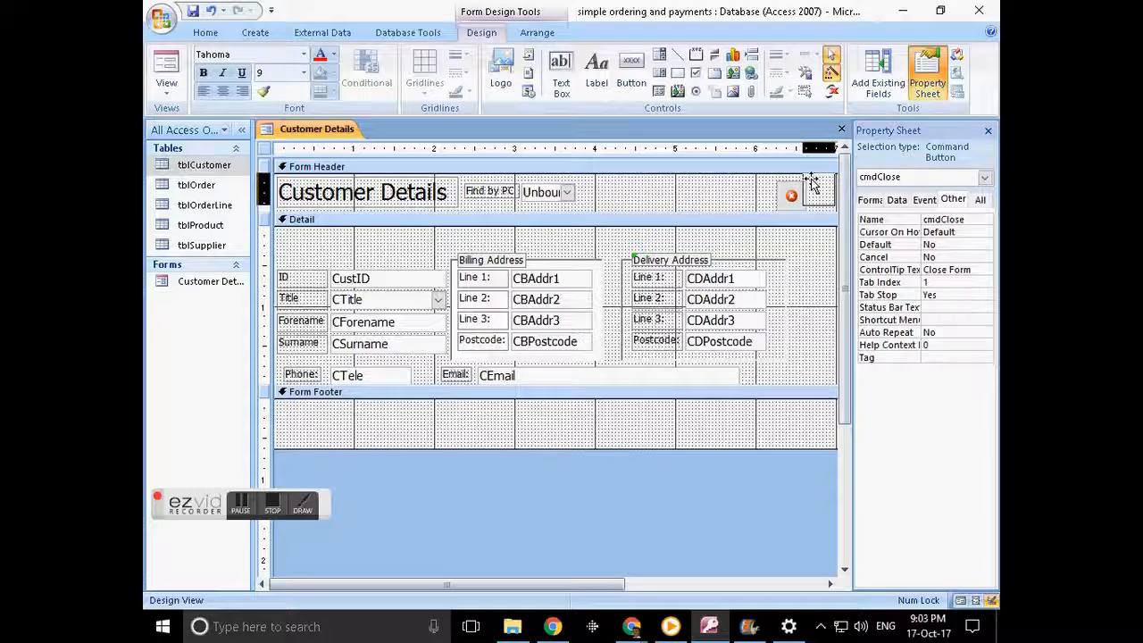
pyautogui.moveTo(811, 185); pyautogui.dragTo(809, 192)
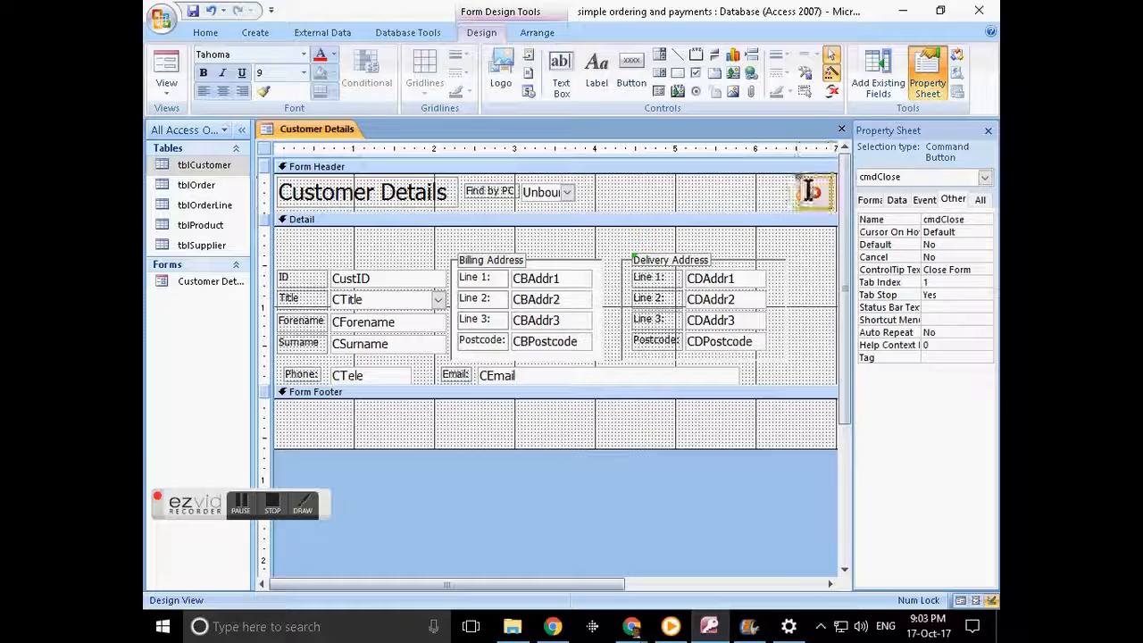
pyautogui.click(746, 204)
pyautogui.click(813, 195)
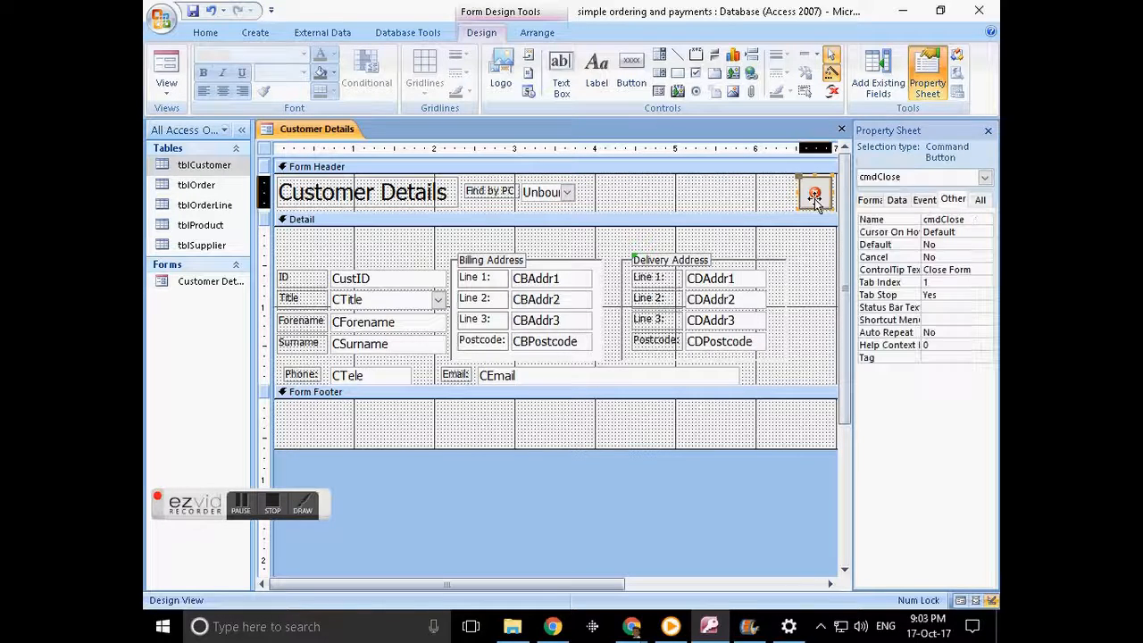
# - Inspect the Delivery Line 1 controls and the ID label's name beside CustID
pyautogui.click(738, 278)
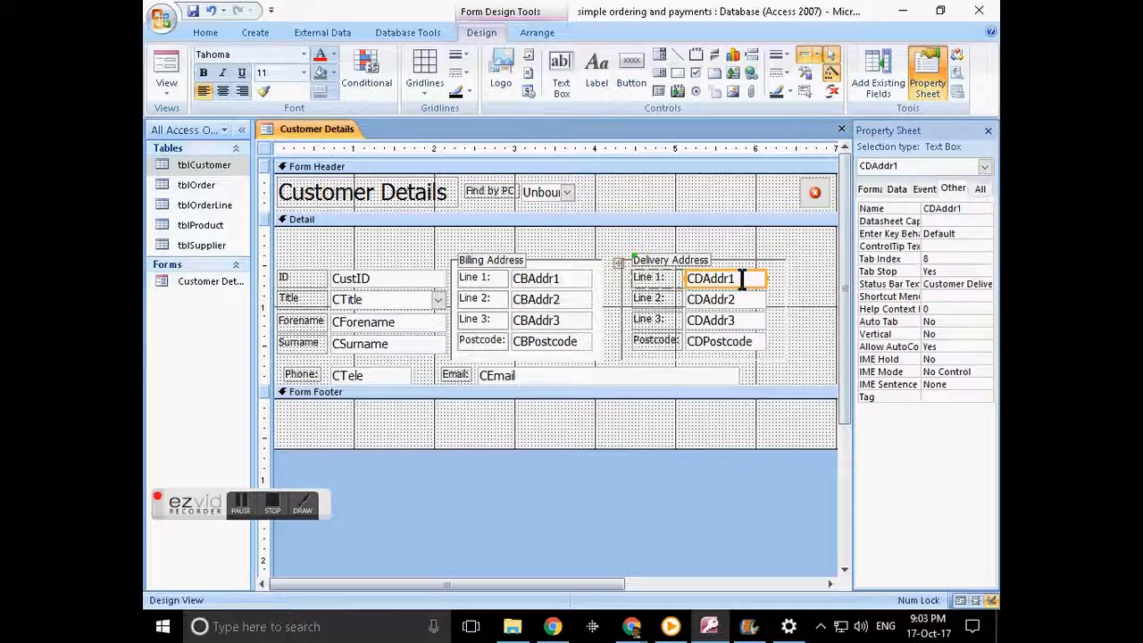
pyautogui.click(674, 280)
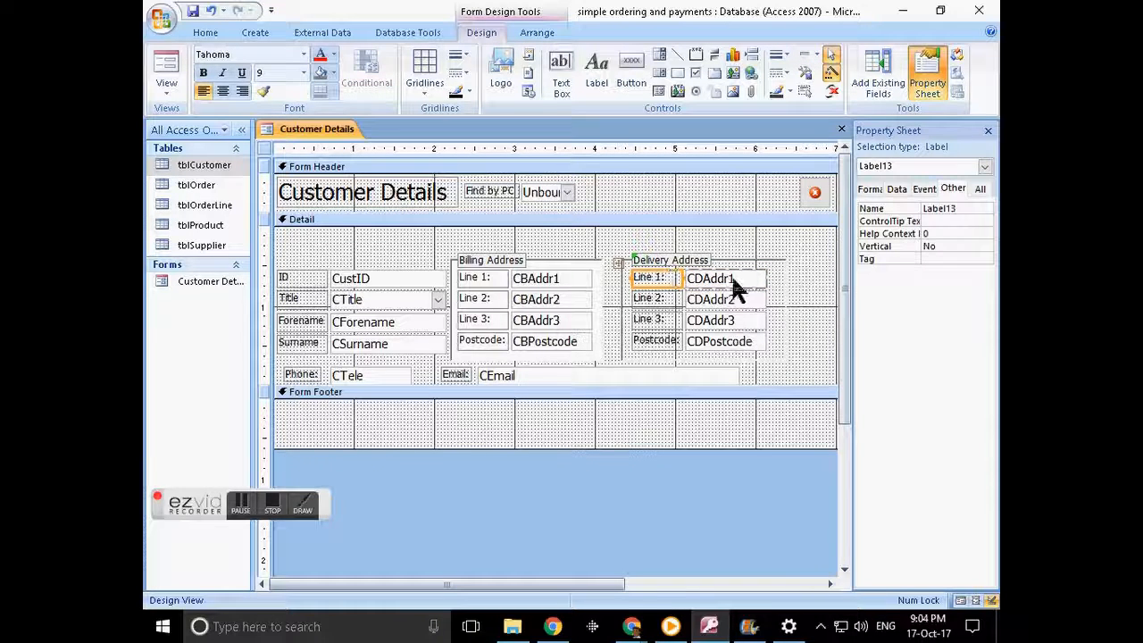
pyautogui.click(291, 277)
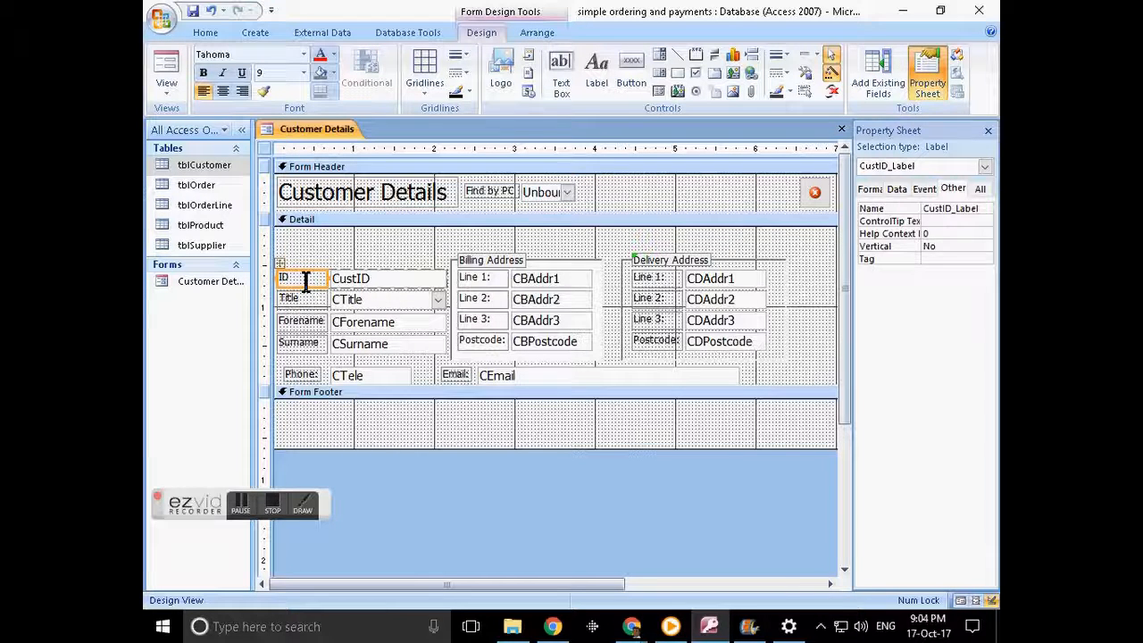
pyautogui.click(948, 208)
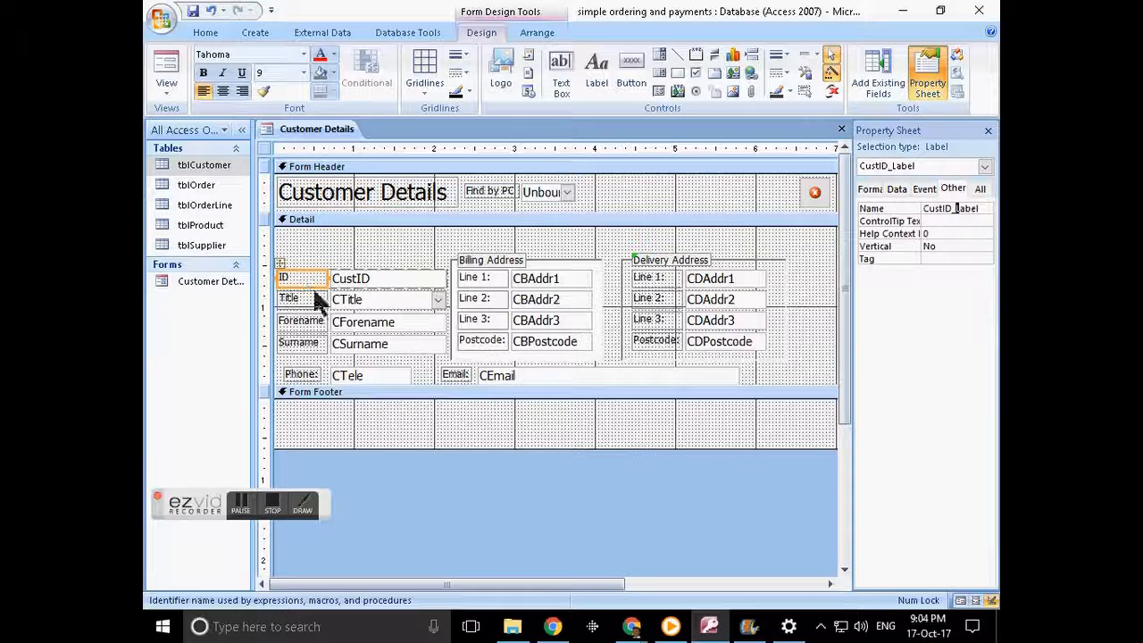
pyautogui.click(363, 274)
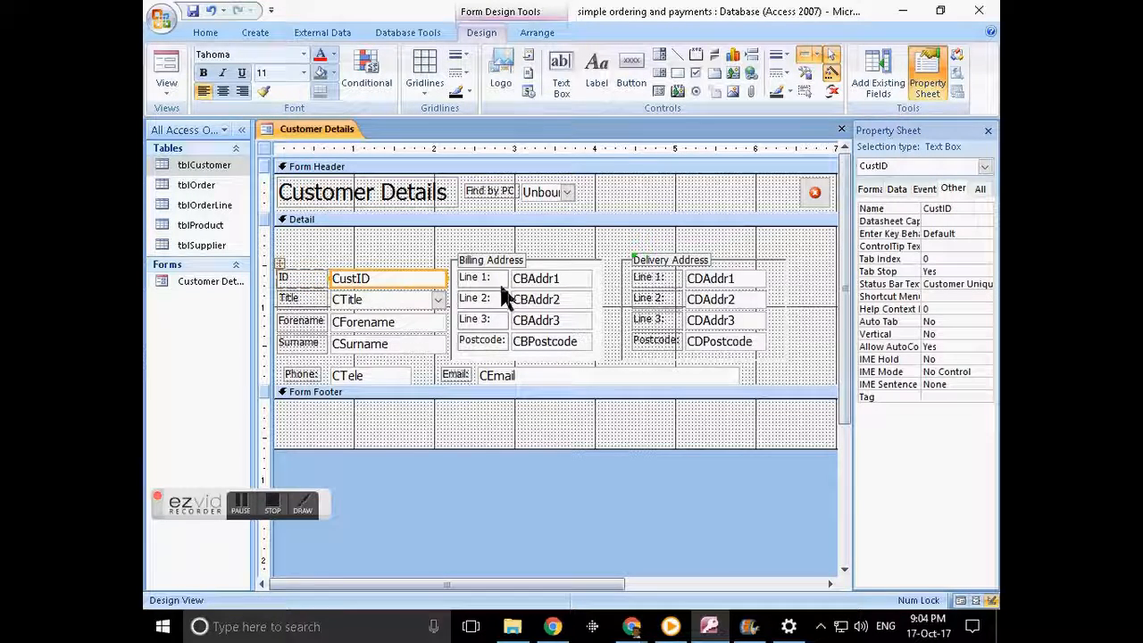
# - Check the Billing Line 1 and Line 2 labels and the Phone label and CTele box
pyautogui.click(499, 279)
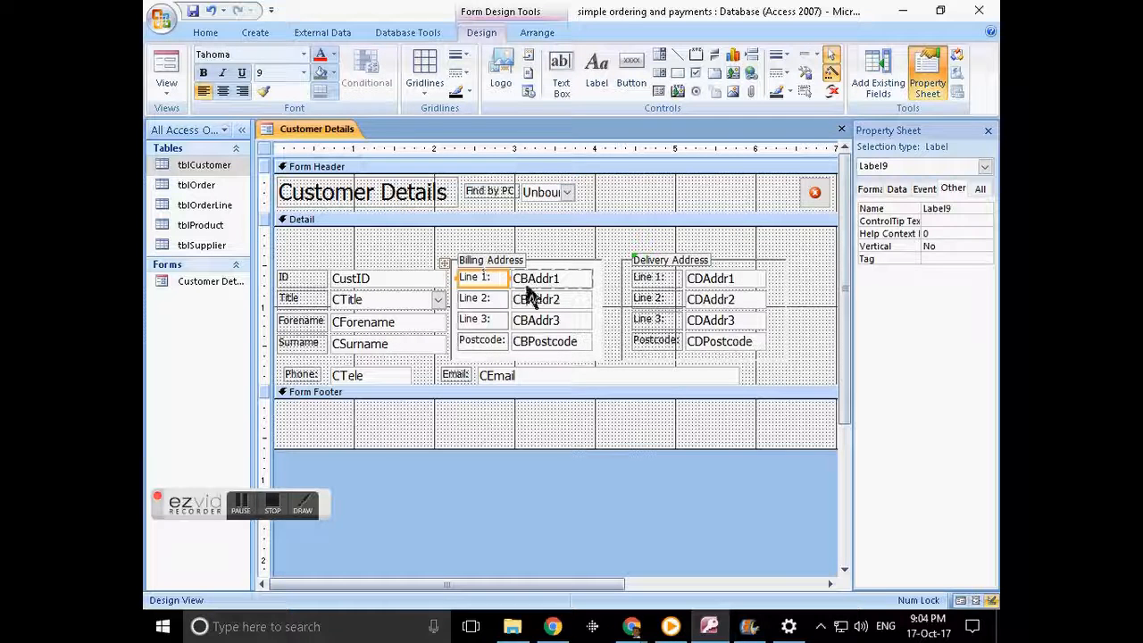
pyautogui.click(496, 301)
pyautogui.click(497, 301)
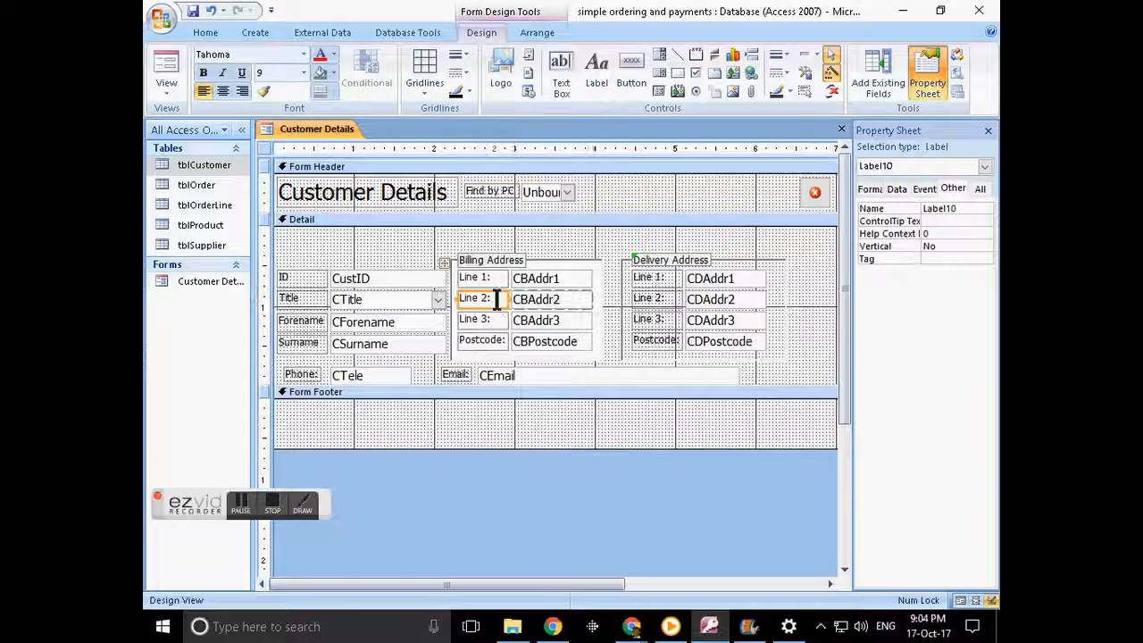
pyautogui.click(306, 375)
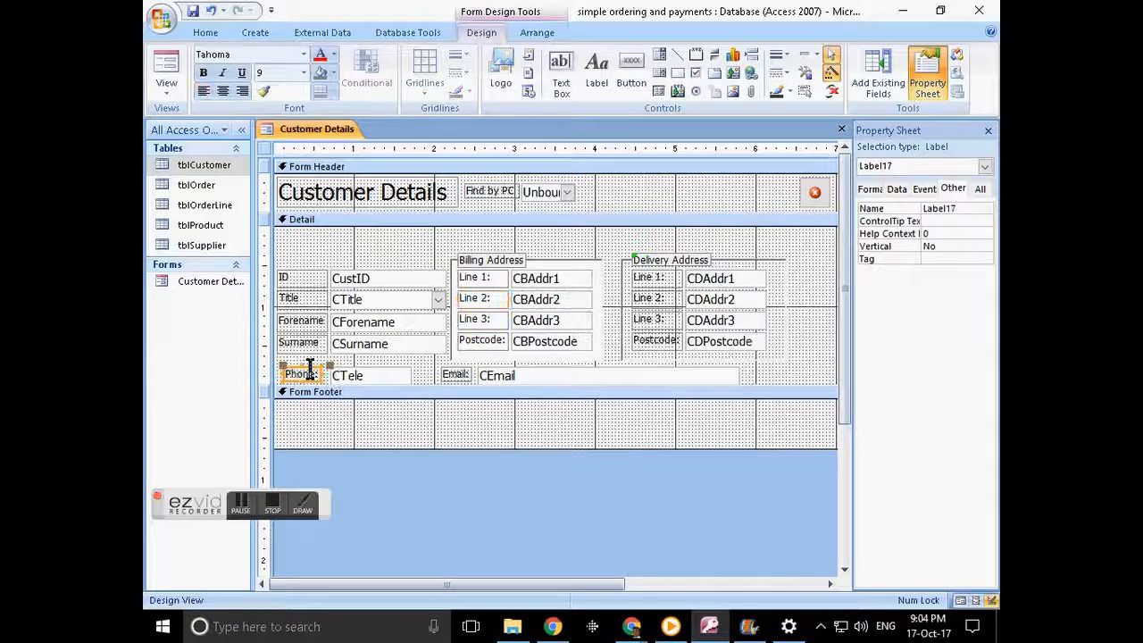
pyautogui.click(377, 374)
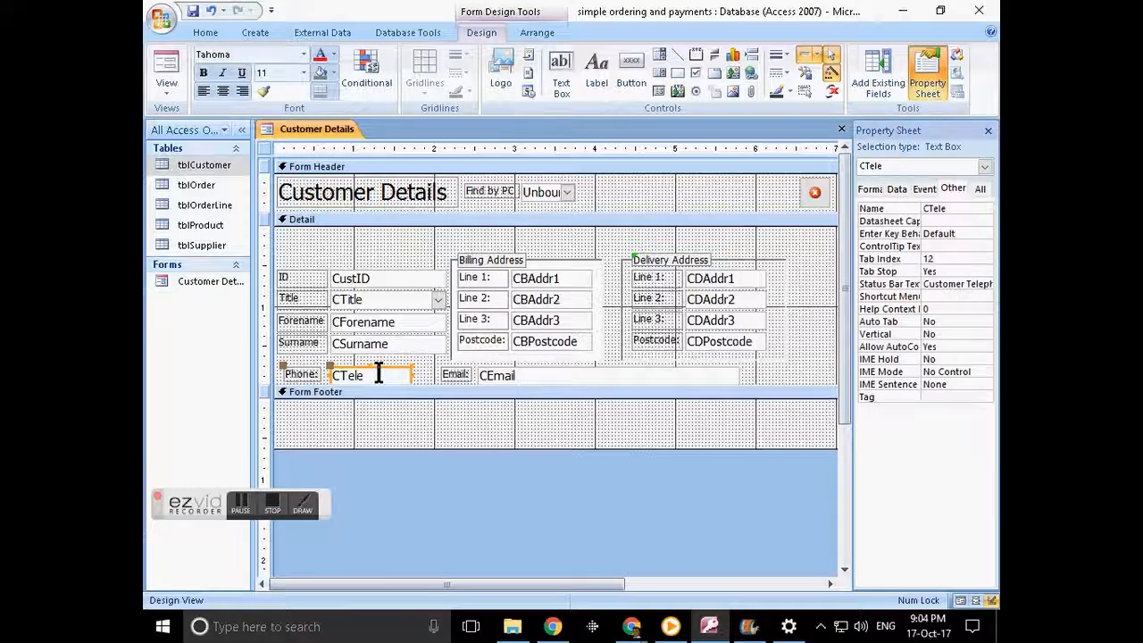
pyautogui.click(301, 374)
pyautogui.click(497, 279)
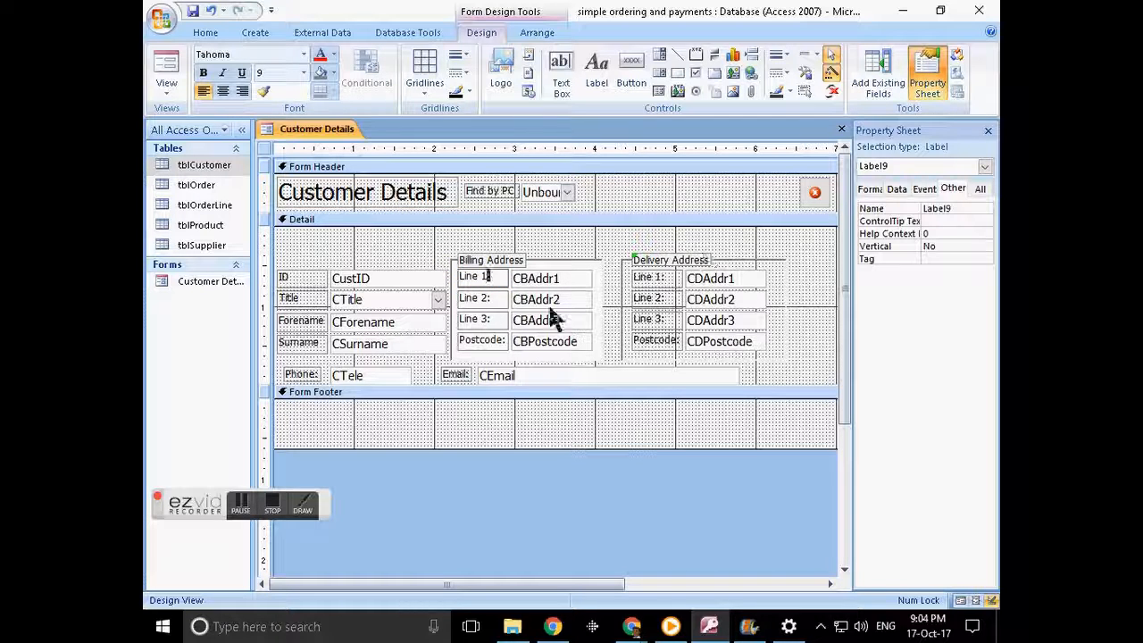
pyautogui.click(497, 296)
pyautogui.keyDown('shift'); pyautogui.click(547, 298); pyautogui.keyUp('shift')
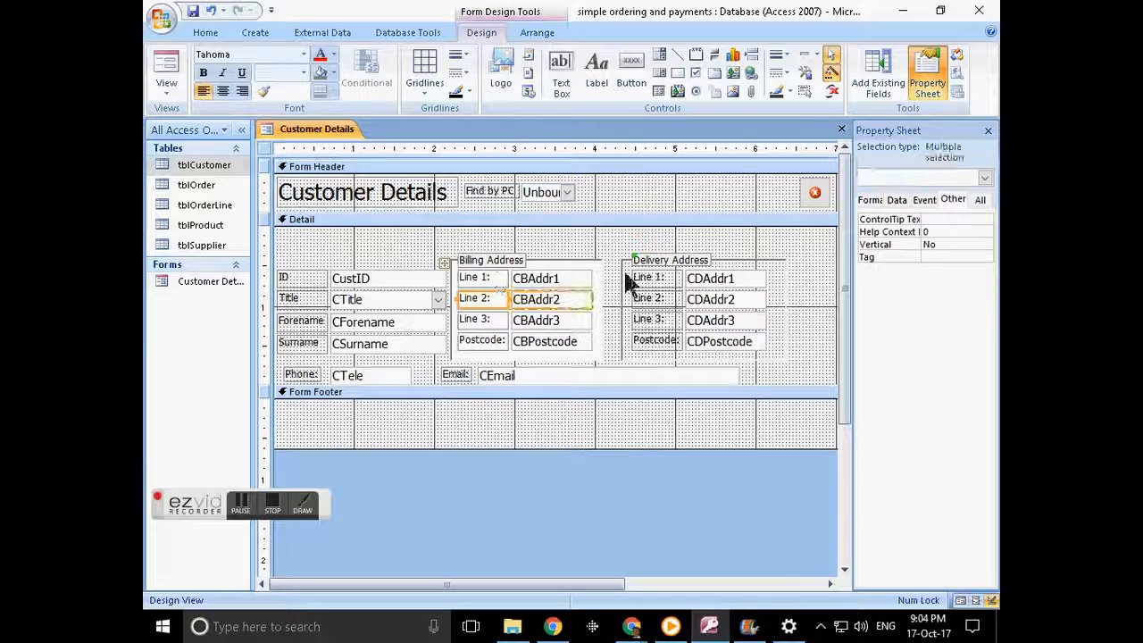
# - Rename the Billing Address Line 1 label to Label_CBAddr1
pyautogui.click(470, 276)
pyautogui.click(965, 209)
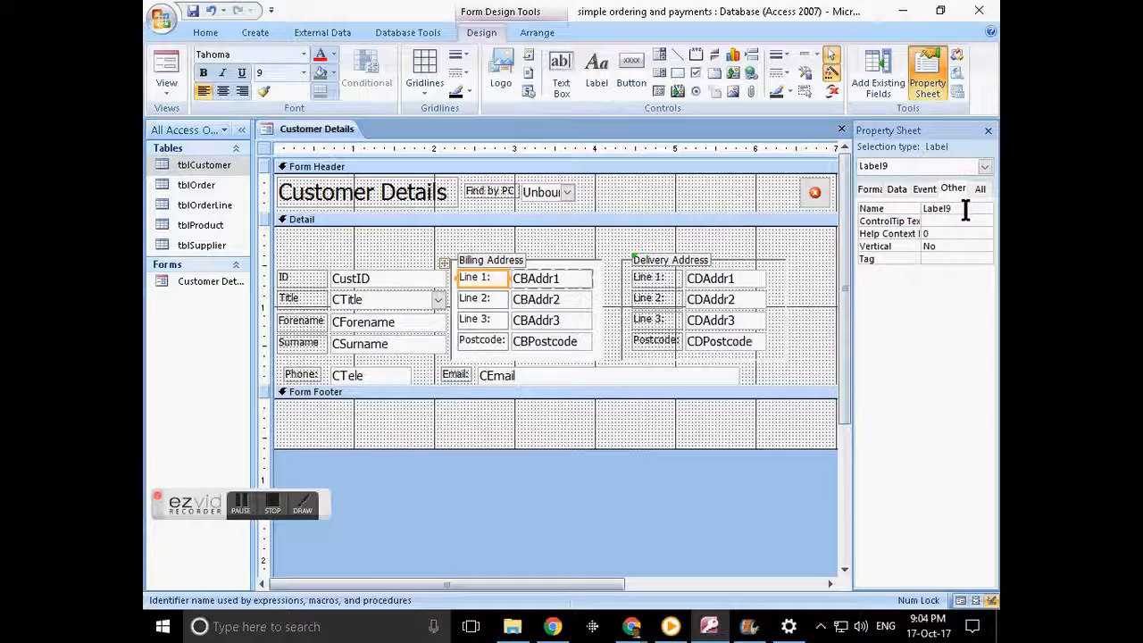
pyautogui.write('_CB')
pyautogui.write('ddr1')
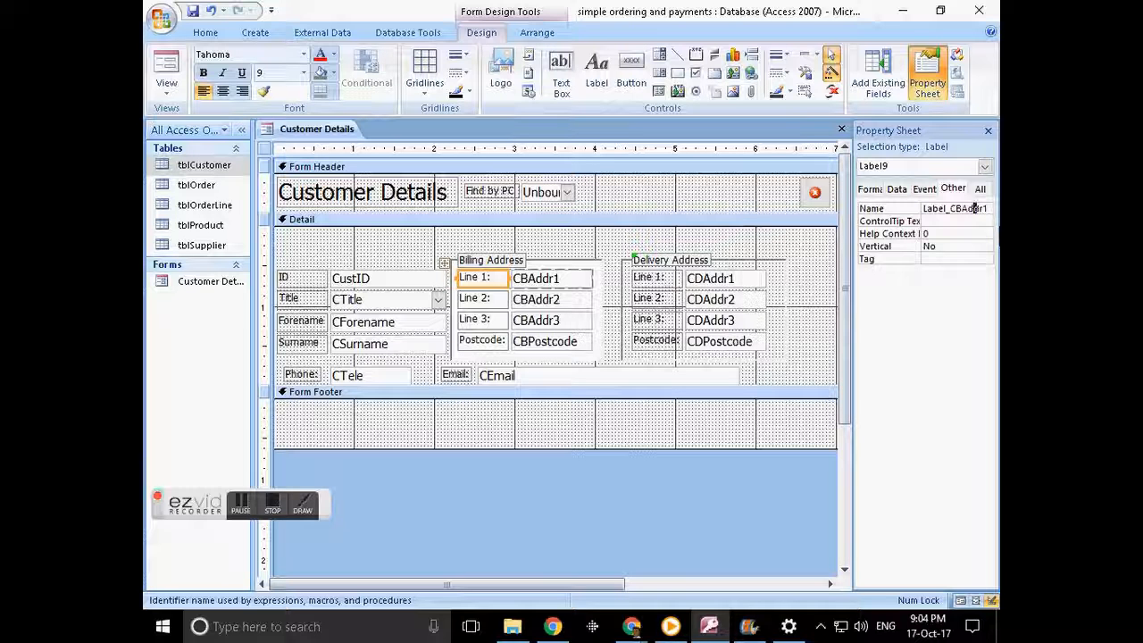
pyautogui.press('Return')
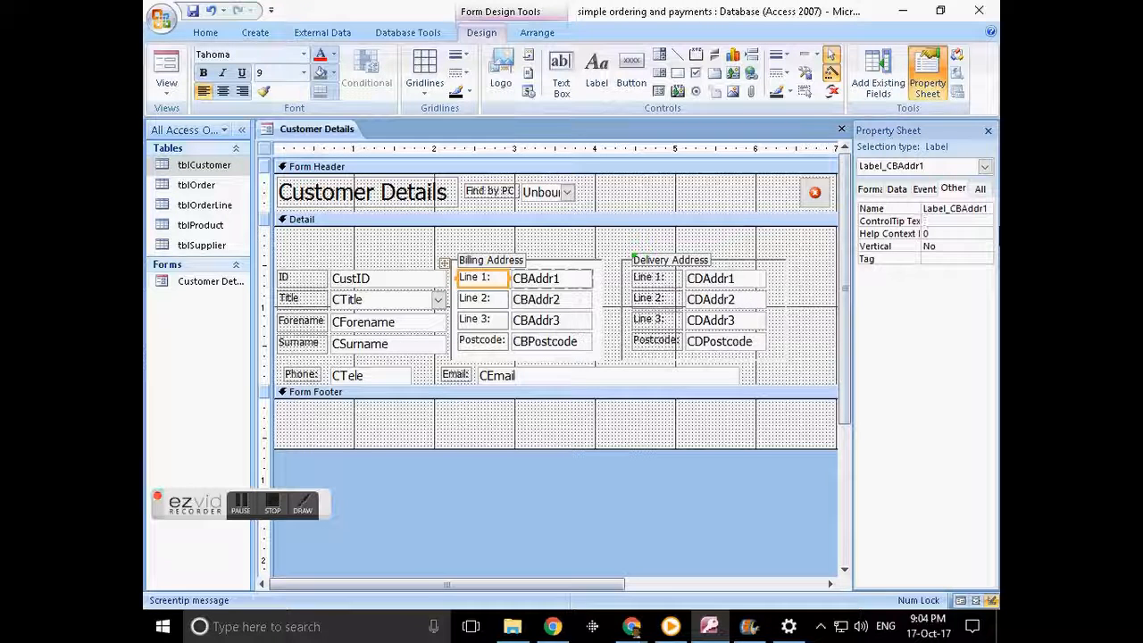
# - Look at the Billing Line 2 label's name, deselect it, and choose the Button control
pyautogui.click(496, 301)
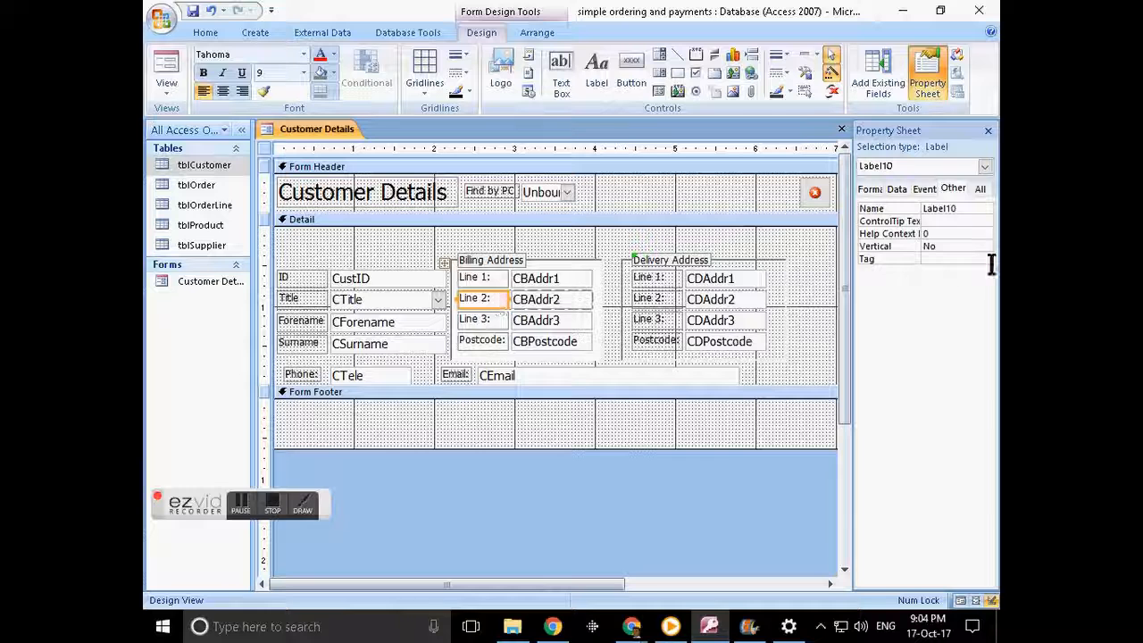
pyautogui.click(917, 209)
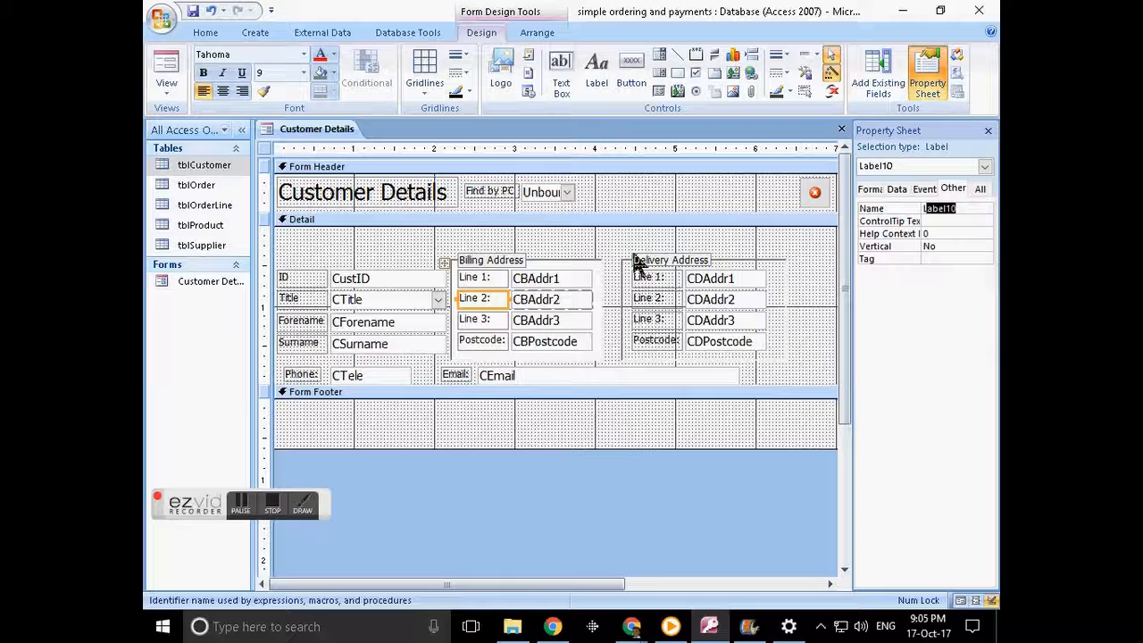
pyautogui.click(531, 248)
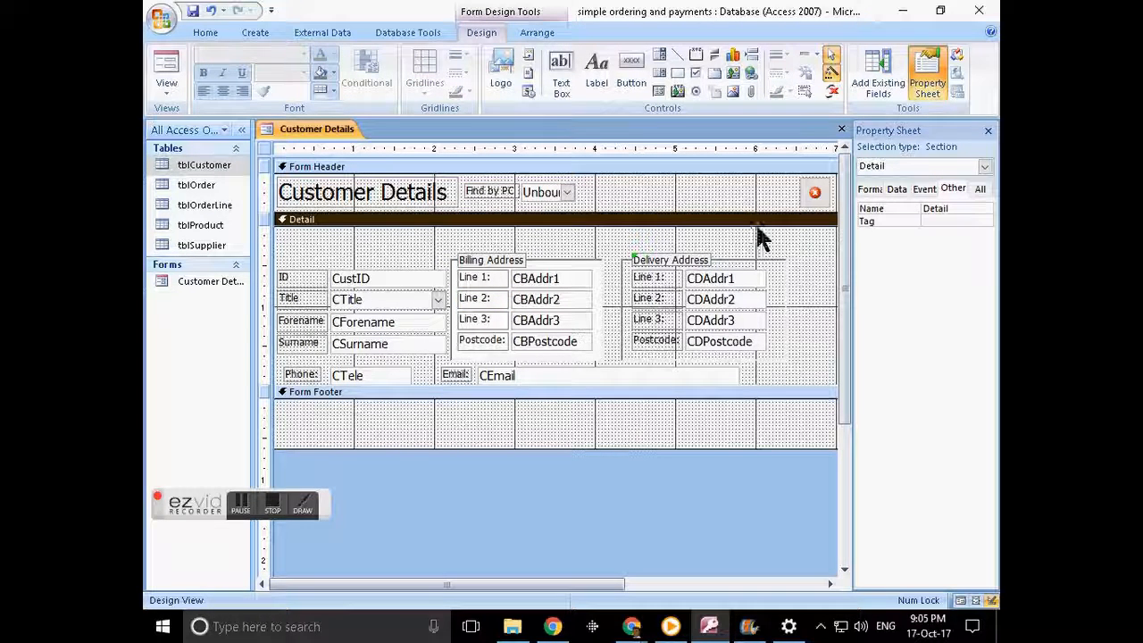
pyautogui.click(631, 72)
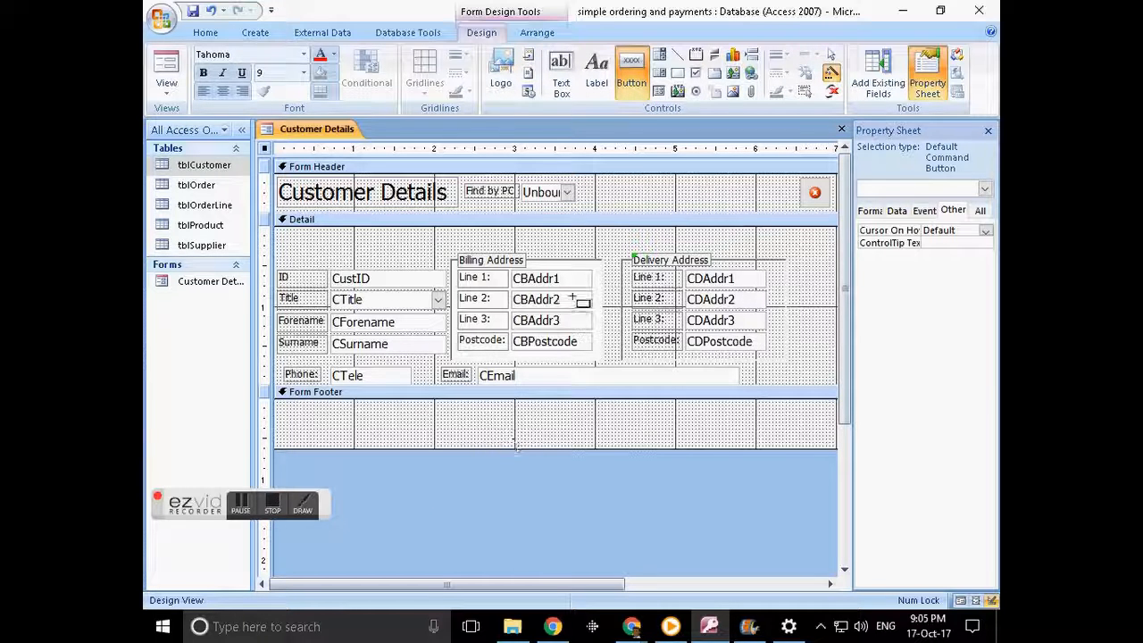
# - Place a command button in the Form Footer and browse record-navigation actions and pictures
pyautogui.click(640, 89)
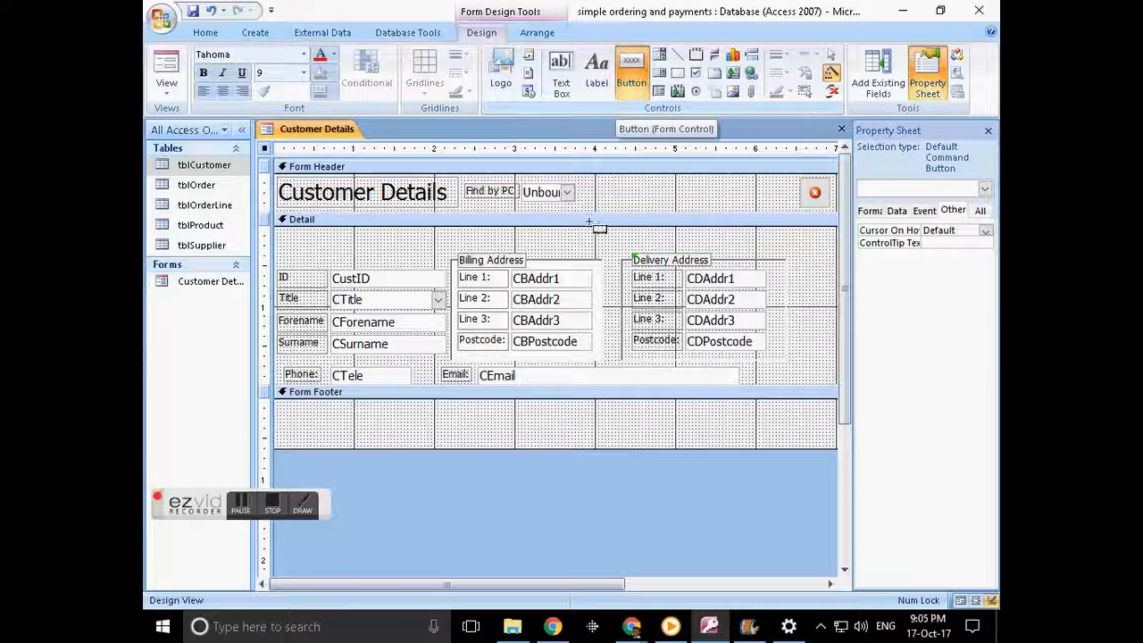
pyautogui.click(403, 409)
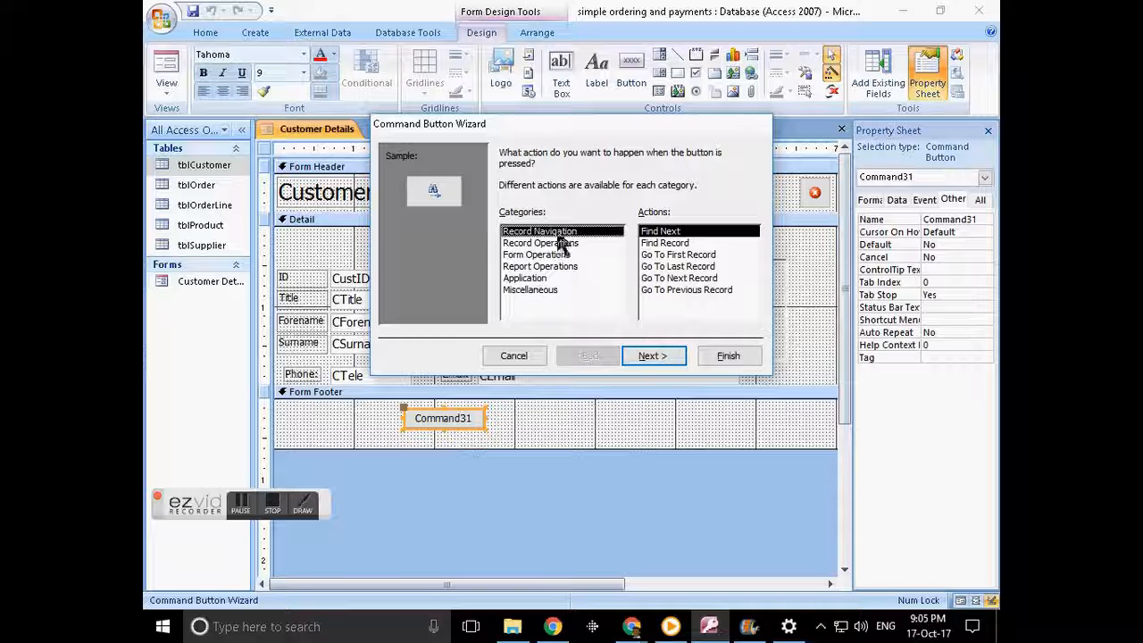
pyautogui.click(665, 232)
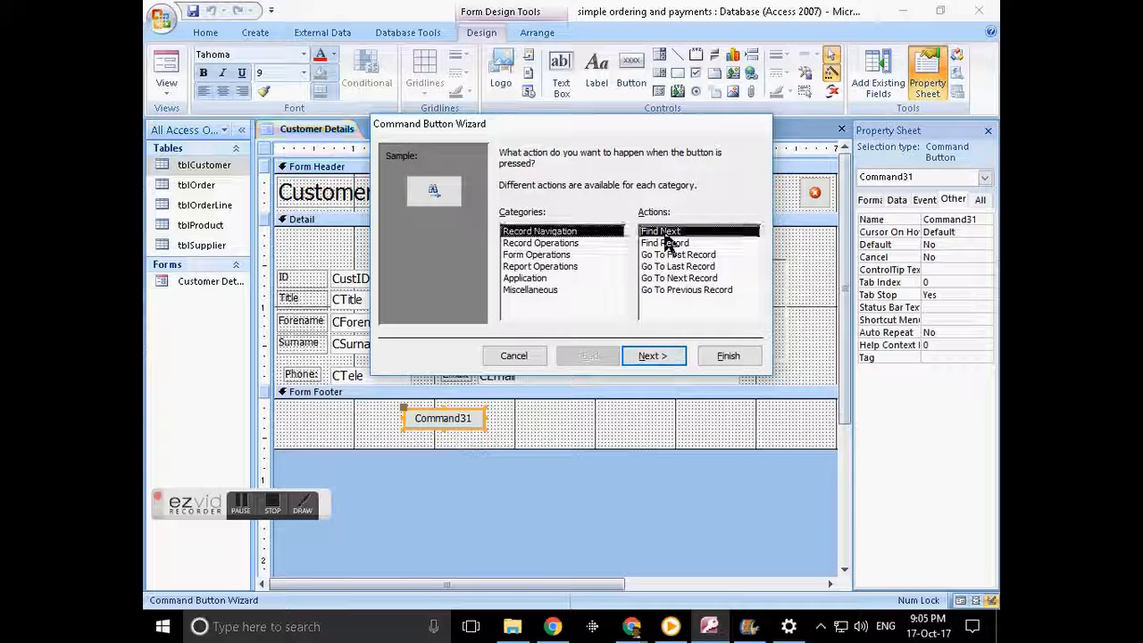
pyautogui.click(655, 355)
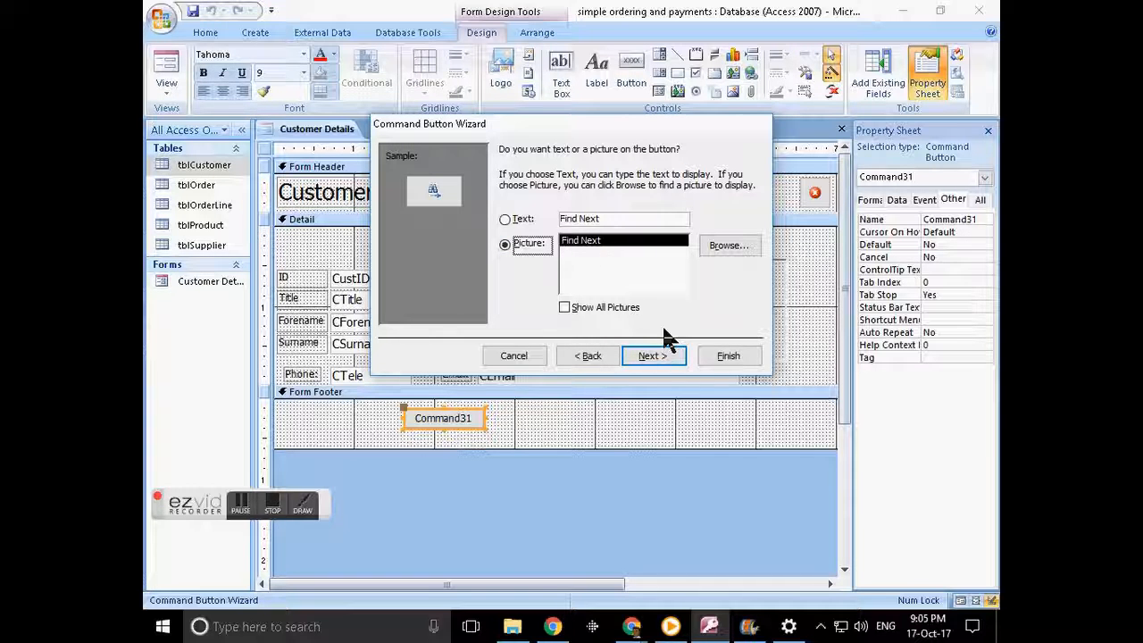
pyautogui.click(562, 306)
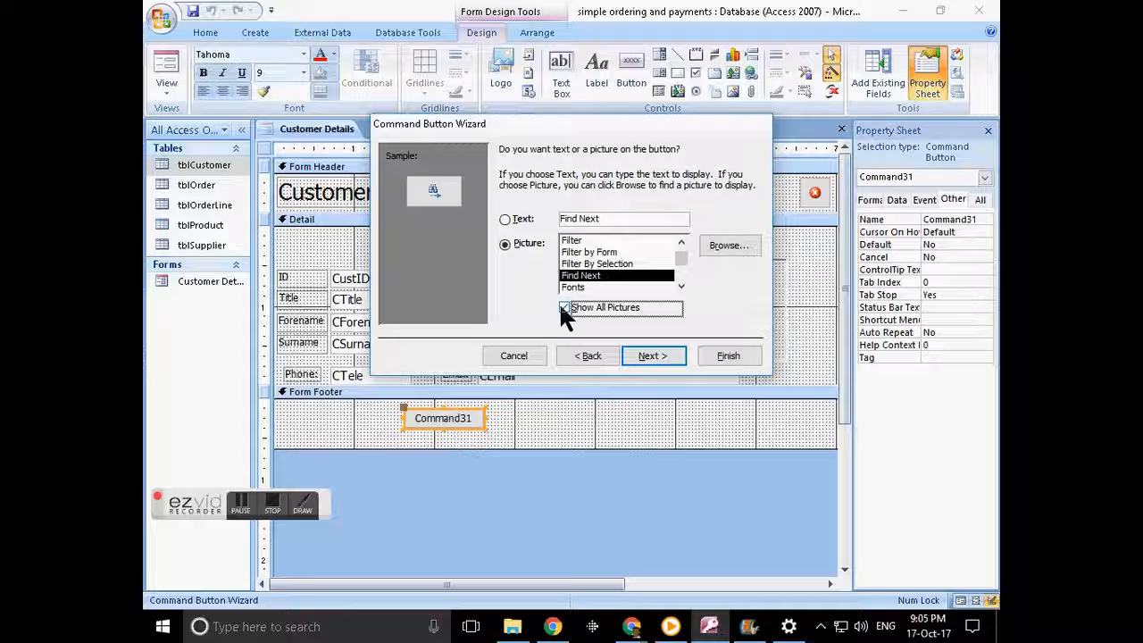
pyautogui.click(564, 307)
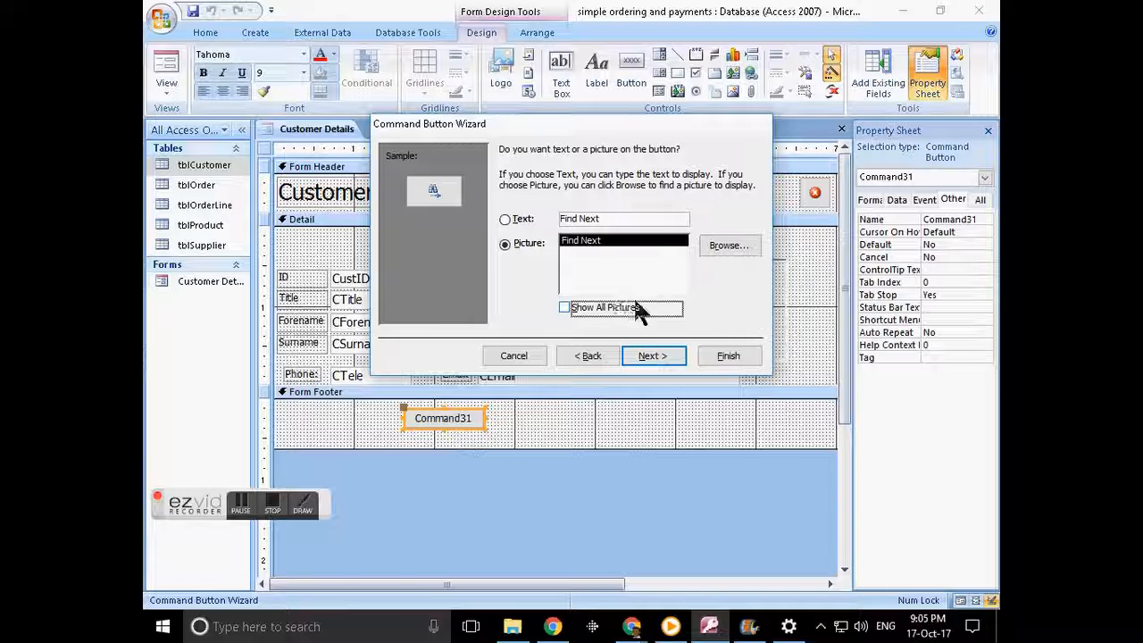
pyautogui.click(654, 354)
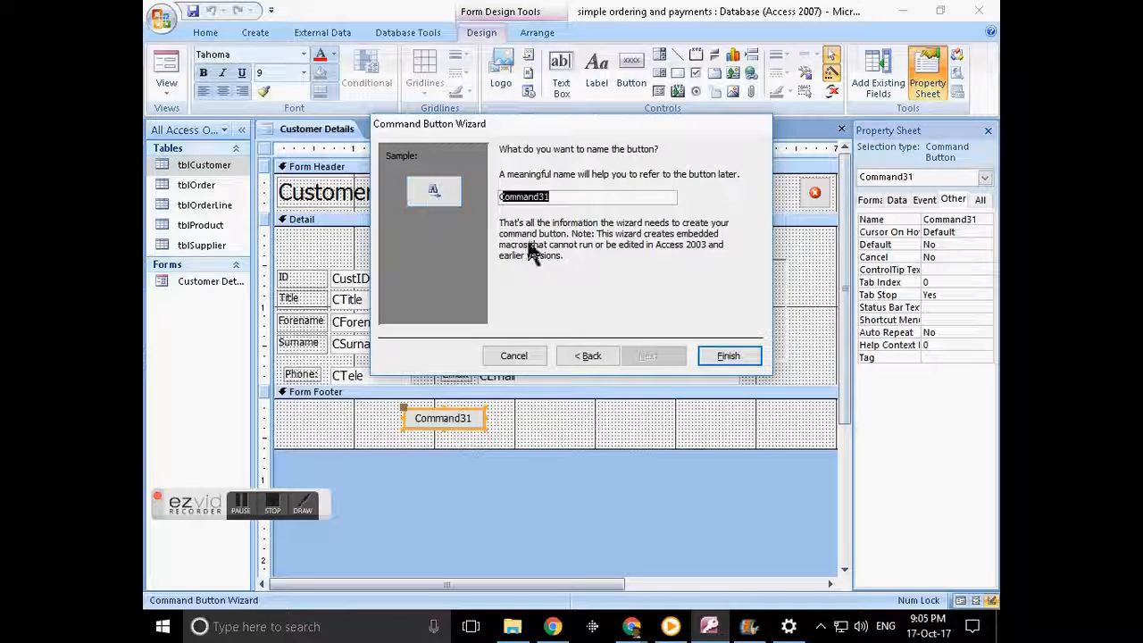
pyautogui.click(590, 356)
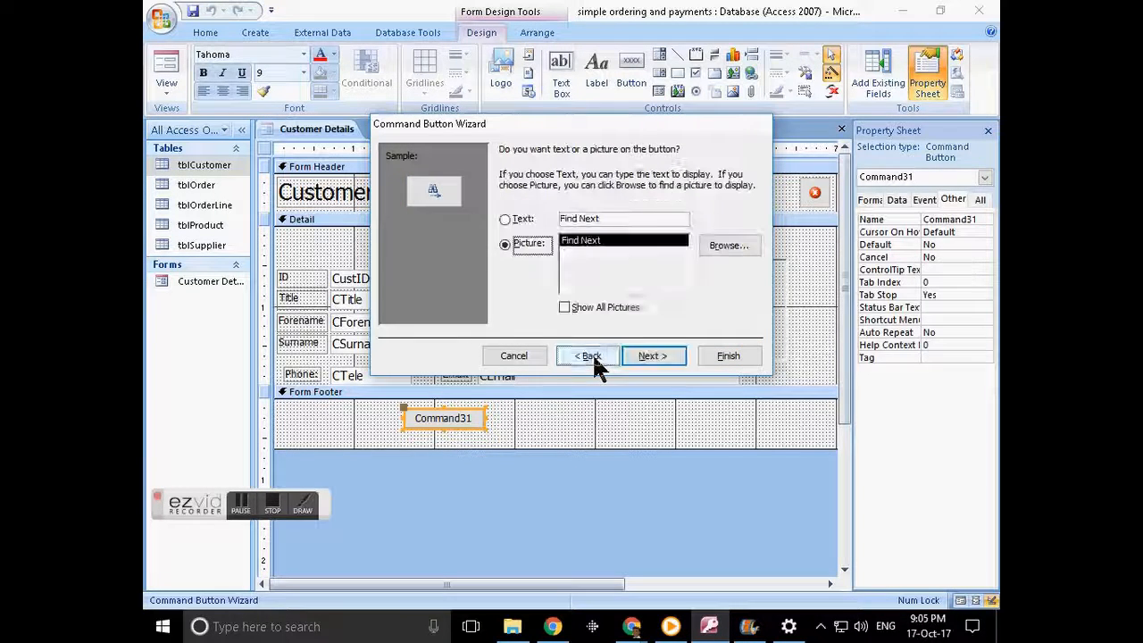
pyautogui.click(612, 303)
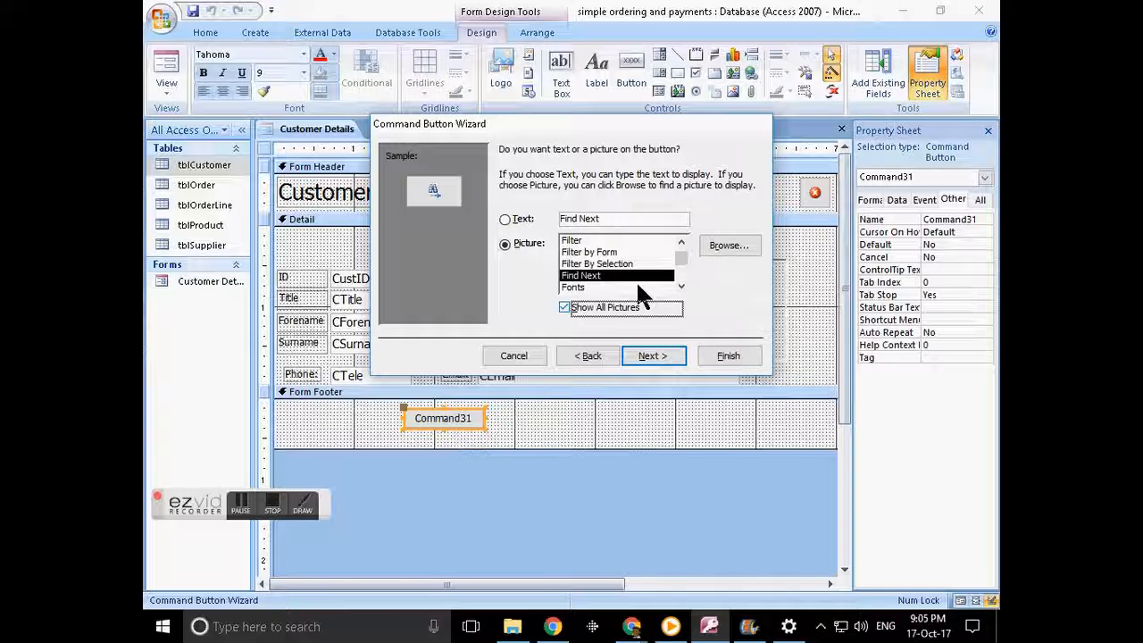
pyautogui.doubleClick(612, 280)
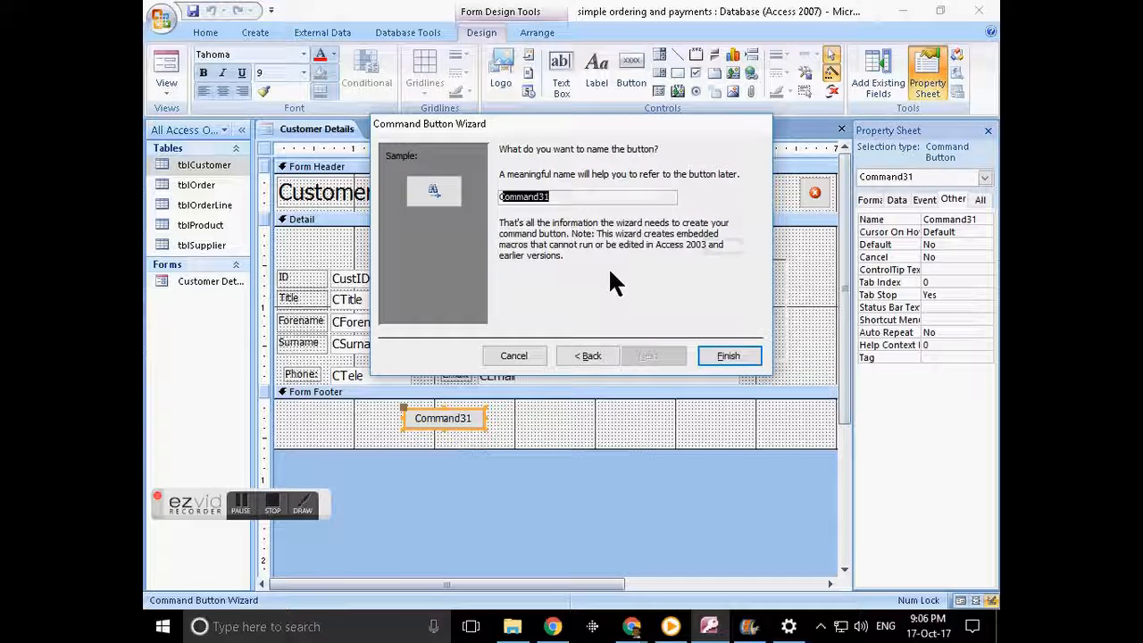
pyautogui.click(589, 357)
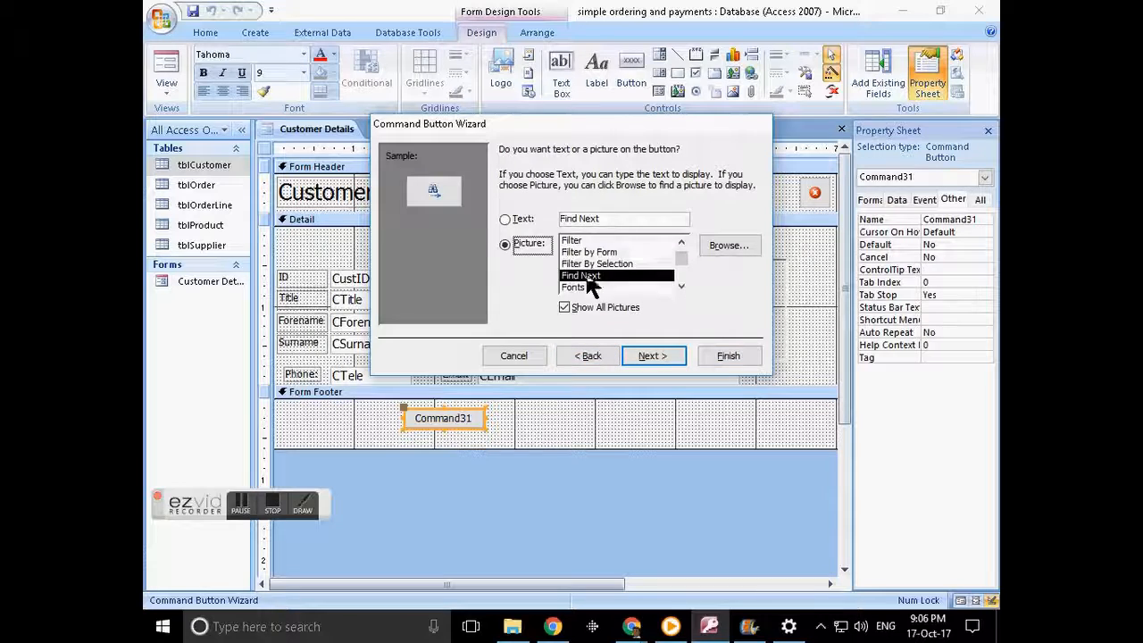
pyautogui.scroll(6, 589, 278)
pyautogui.scroll(1, 589, 278)
pyautogui.scroll(-5, 589, 279)
pyautogui.scroll(-4, 589, 279)
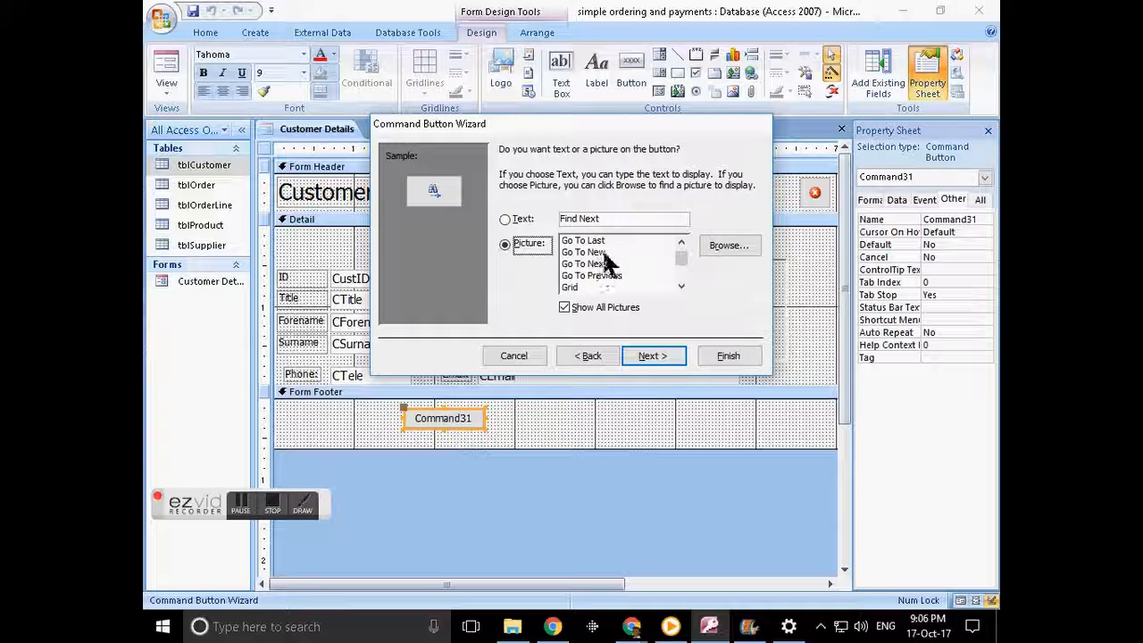
# - Finish a Go To Next Record arrow button named cmdNext and move it toward the footer centre
pyautogui.click(593, 265)
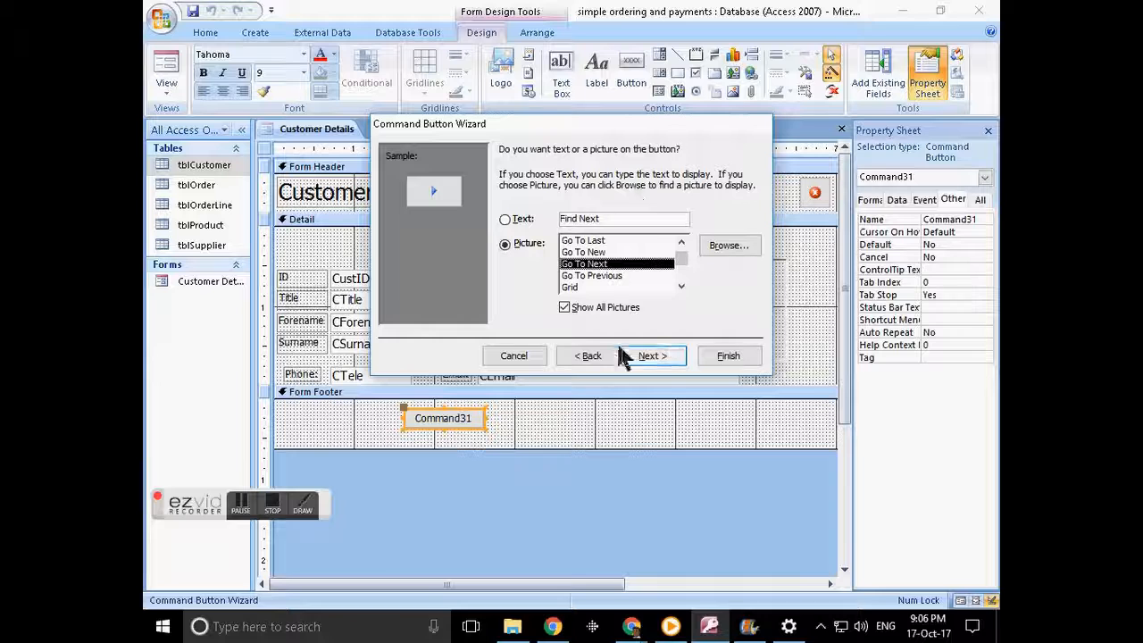
pyautogui.click(587, 361)
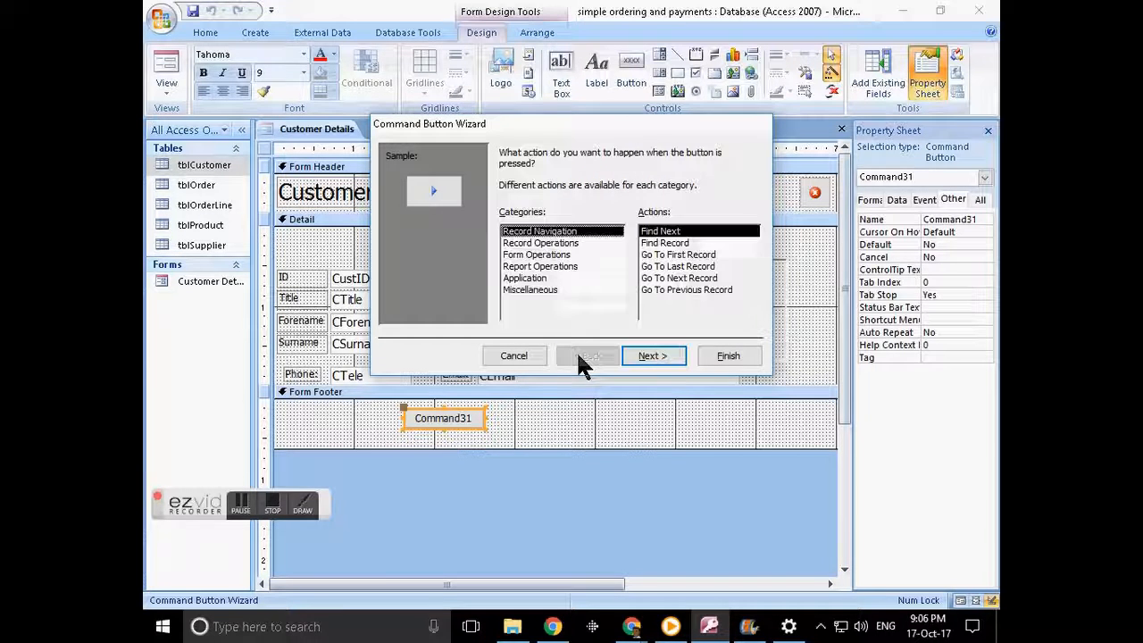
pyautogui.click(678, 278)
pyautogui.click(650, 357)
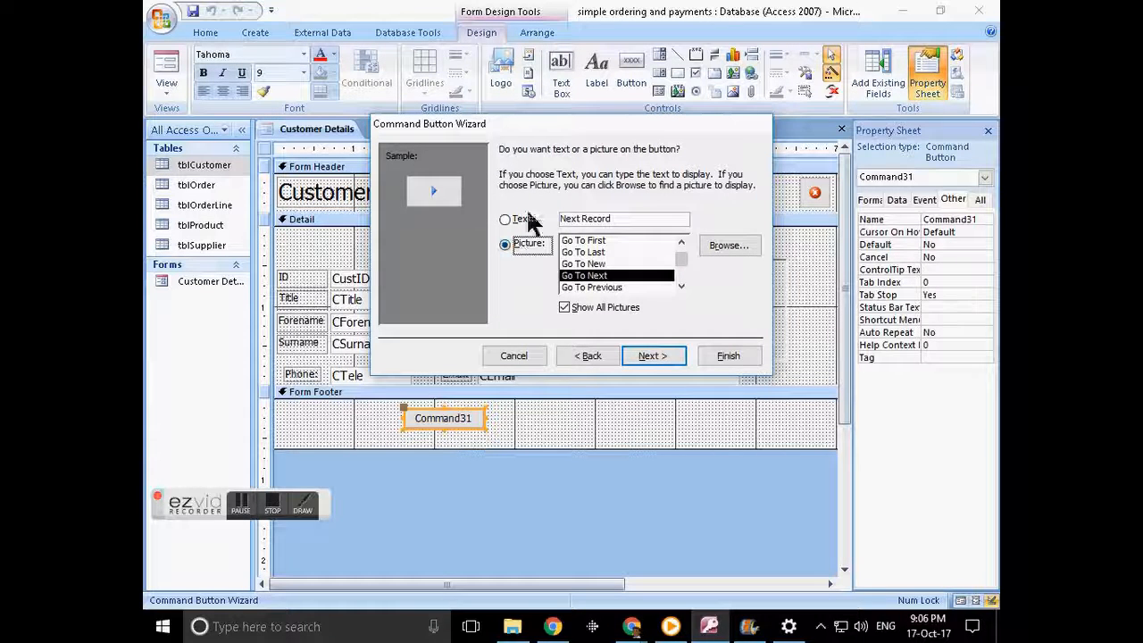
pyautogui.click(652, 355)
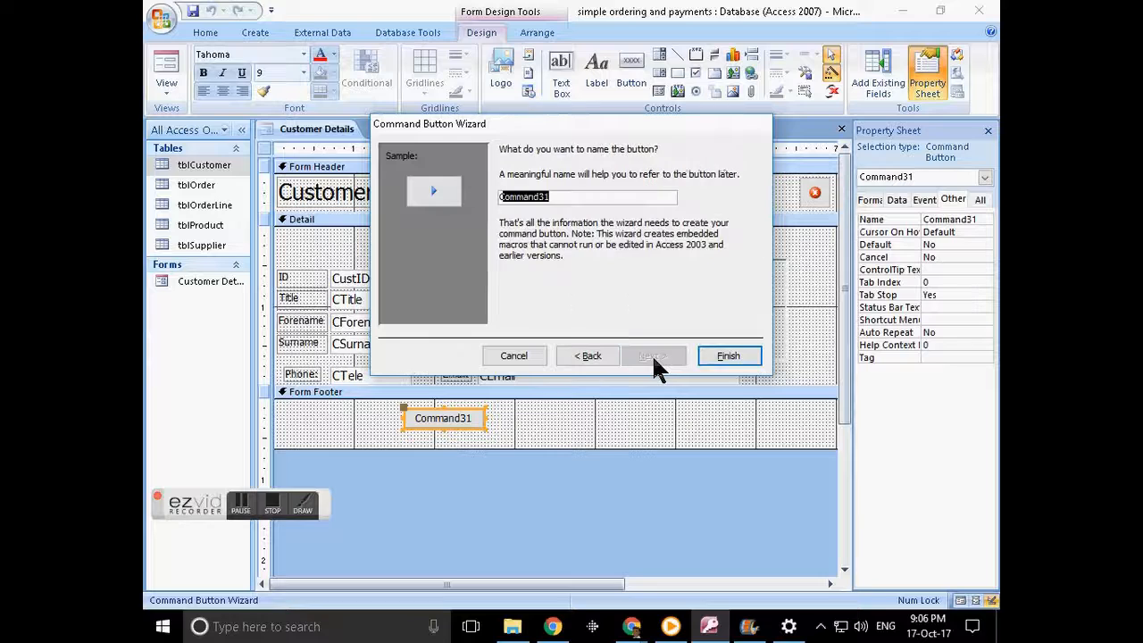
pyautogui.write('cm')
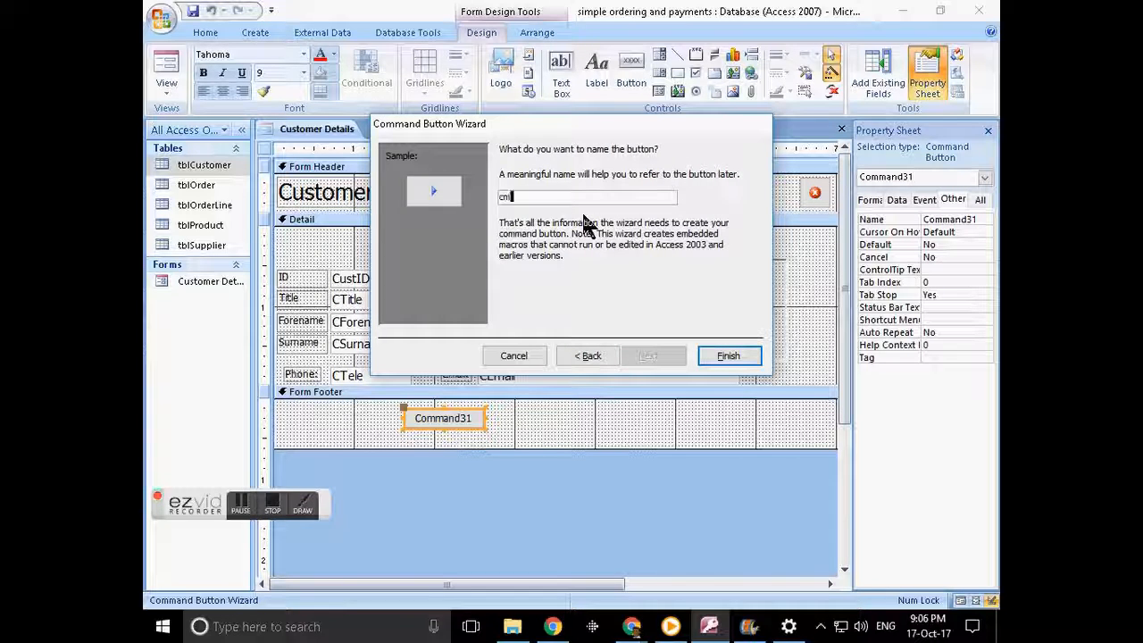
pyautogui.write('dNext')
pyautogui.click(724, 356)
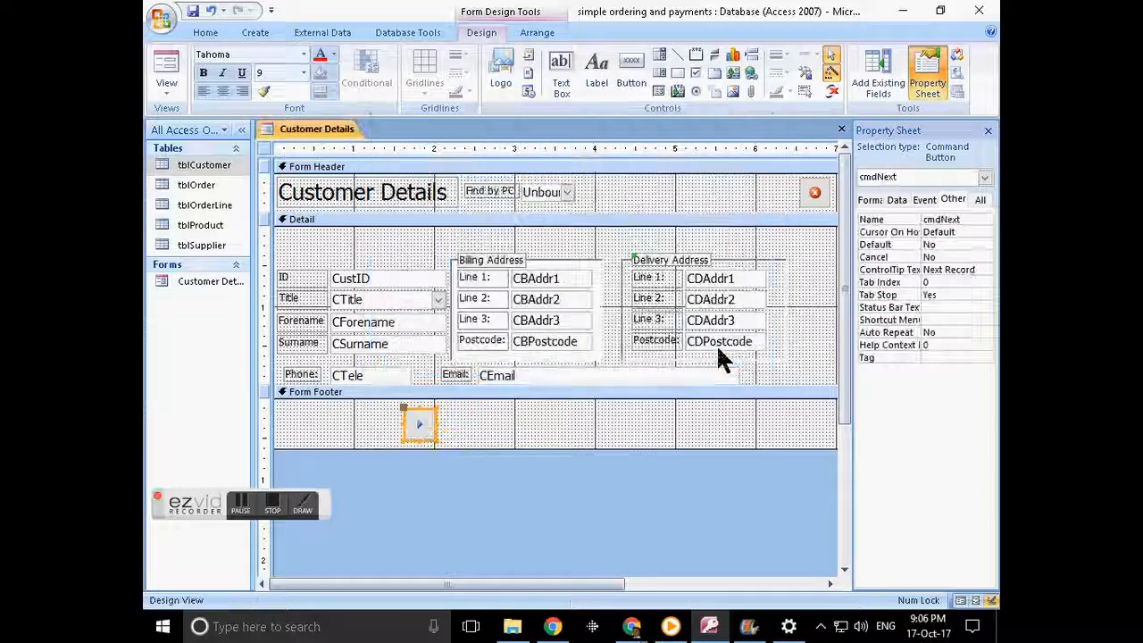
pyautogui.moveTo(429, 408); pyautogui.dragTo(481, 416)
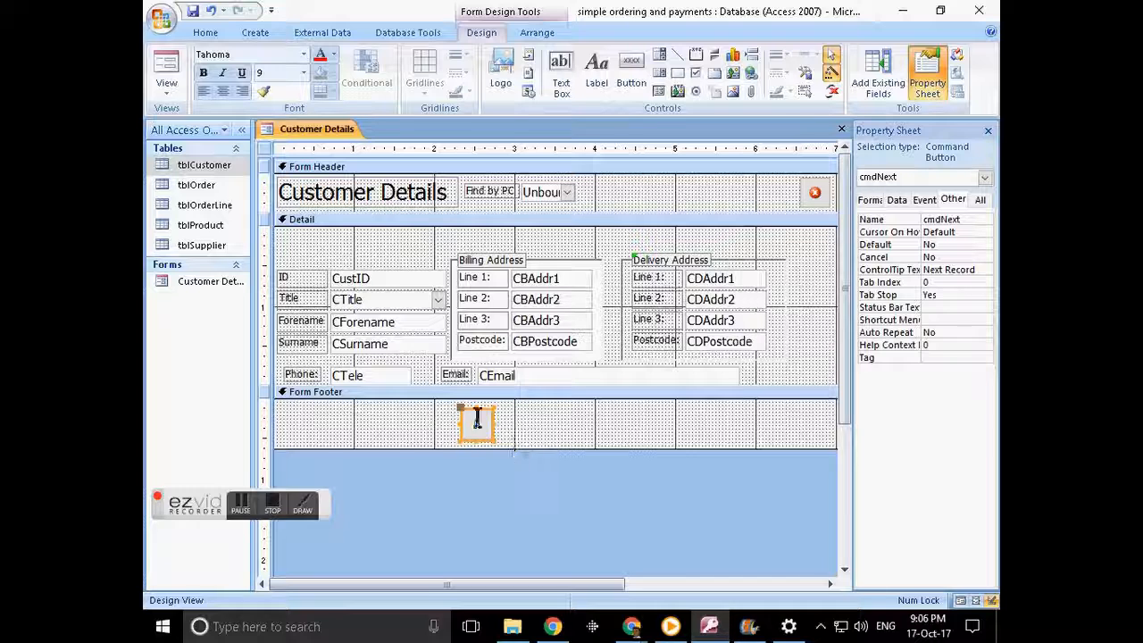
pyautogui.click(631, 78)
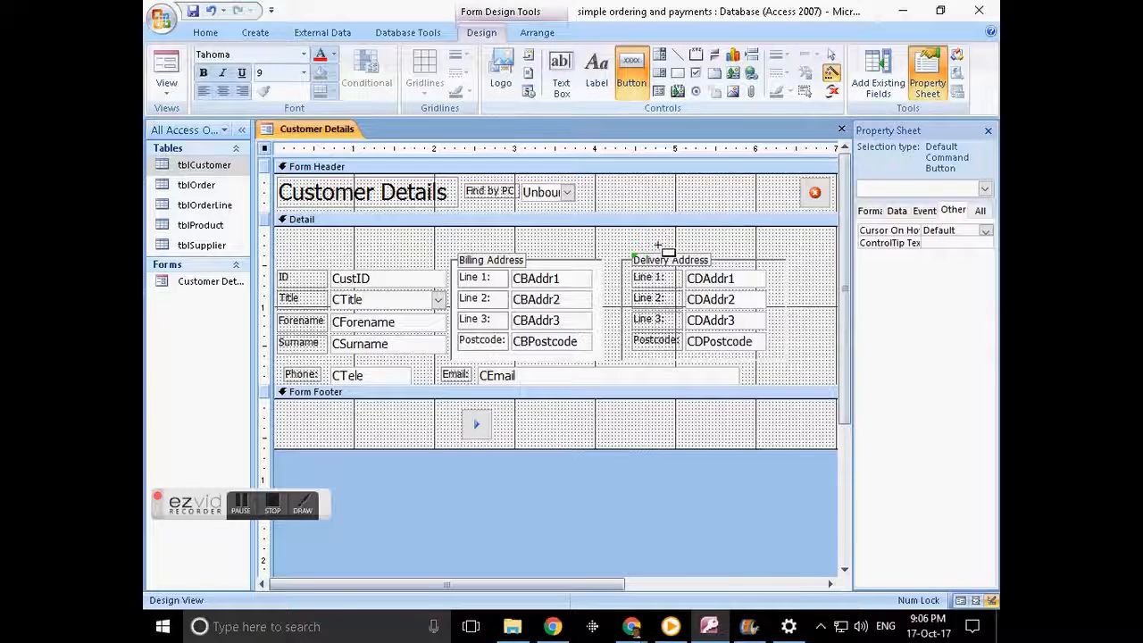
# - Place a footer button set to Add New Record and try its picture options, including a picture file
pyautogui.click(625, 417)
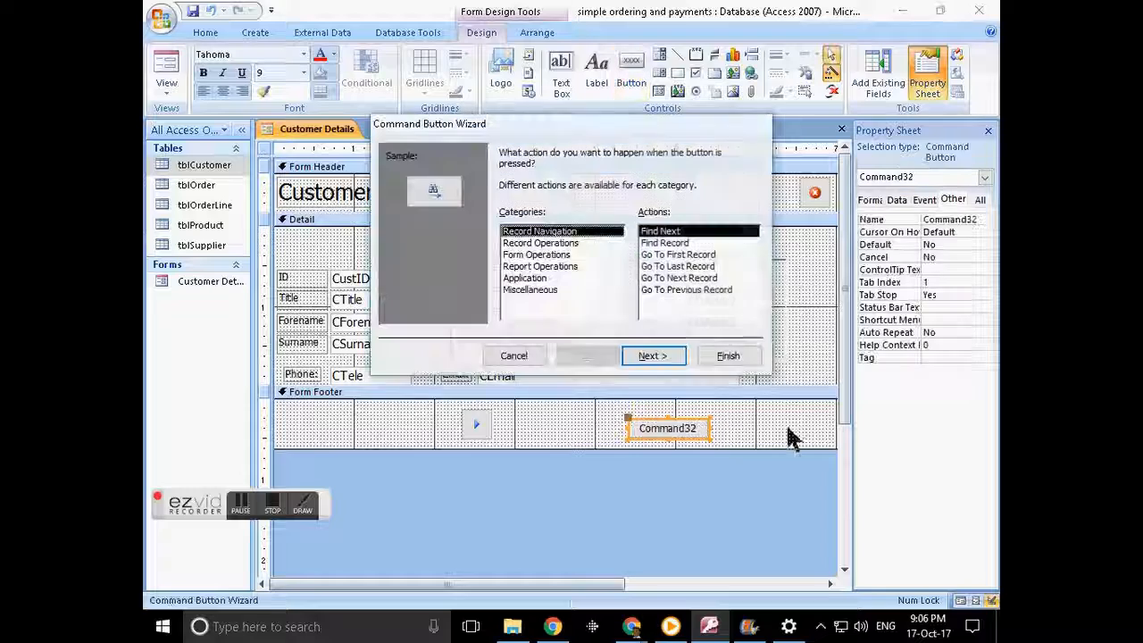
pyautogui.click(541, 255)
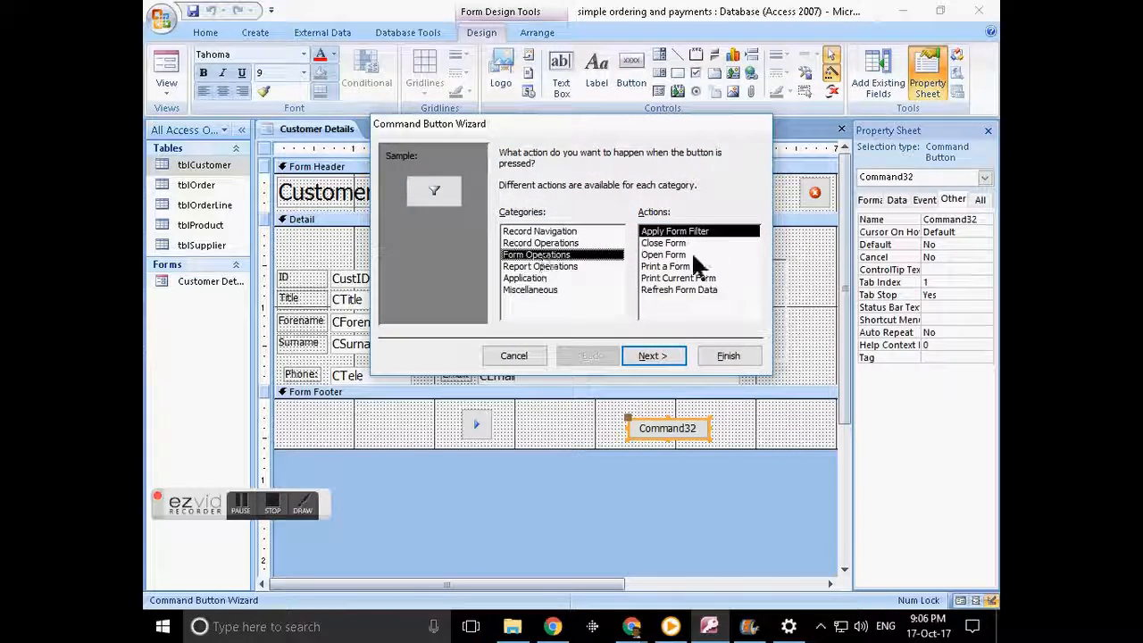
pyautogui.click(547, 243)
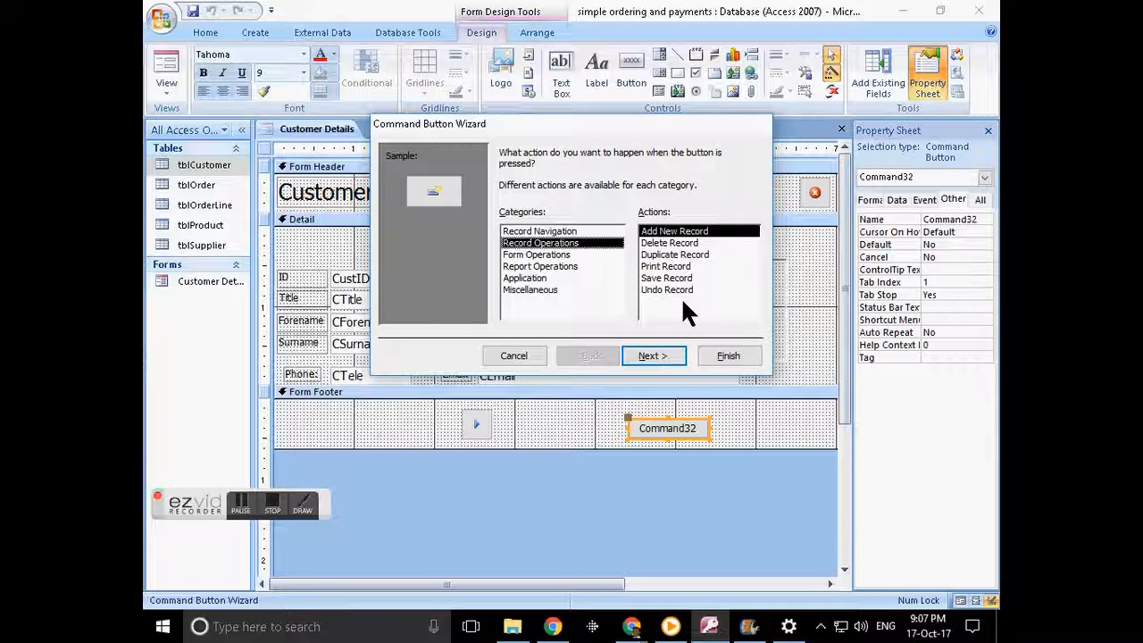
pyautogui.click(661, 366)
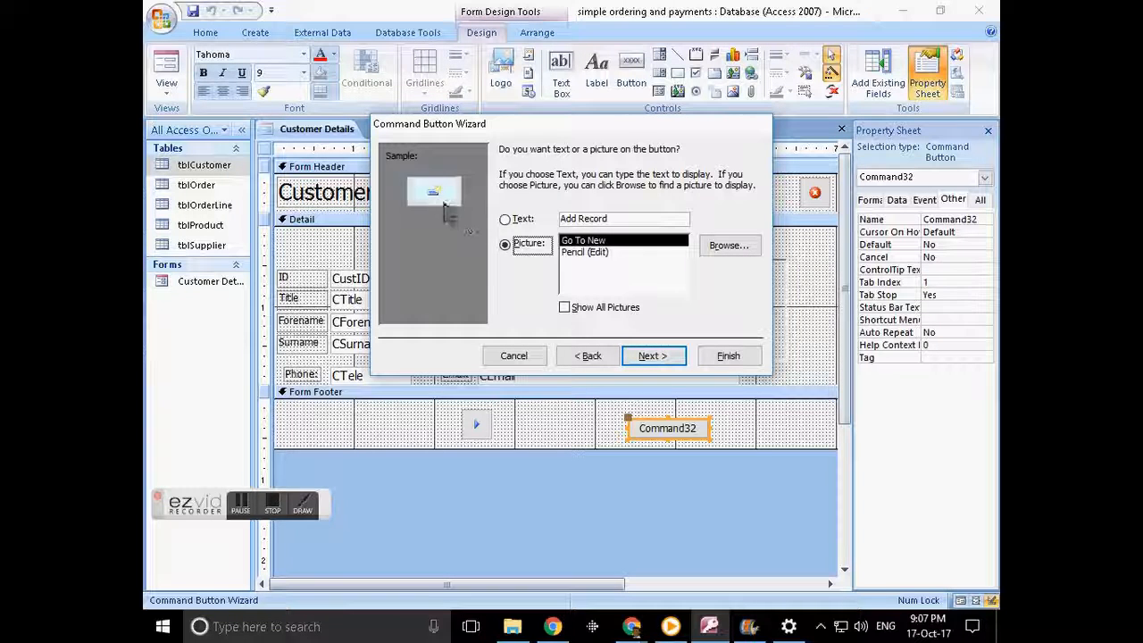
pyautogui.click(585, 252)
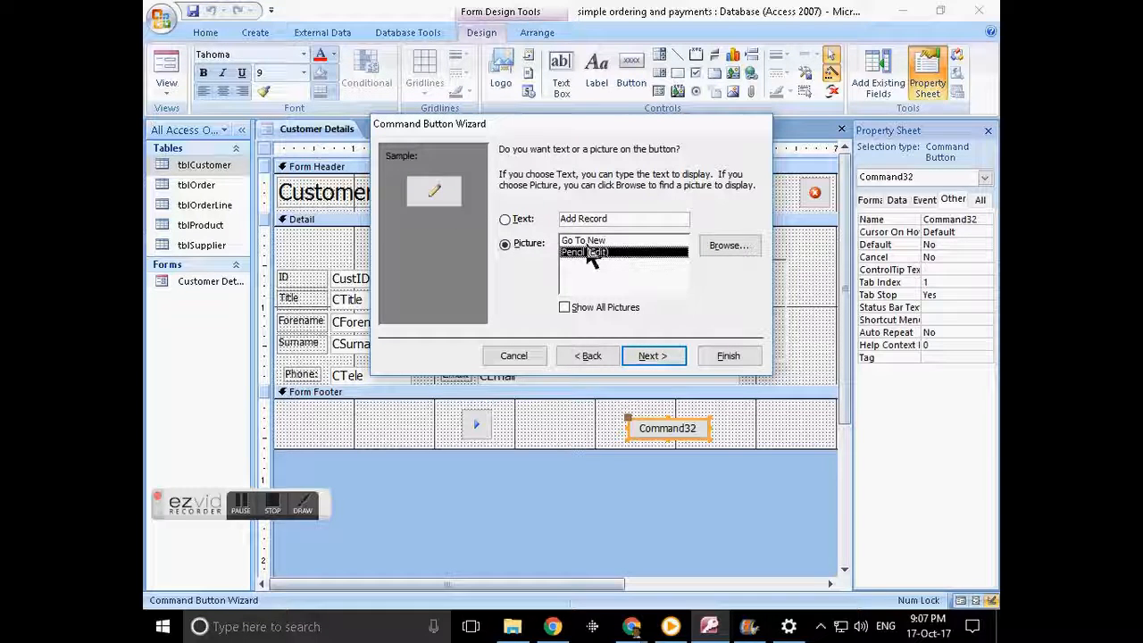
pyautogui.press('Up')
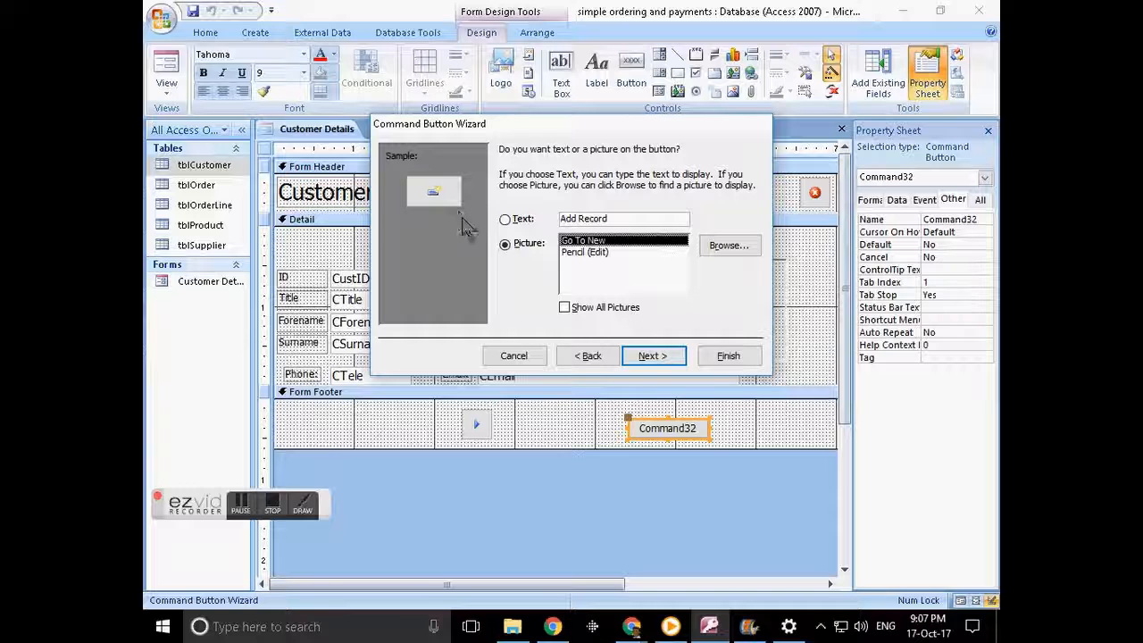
pyautogui.click(732, 245)
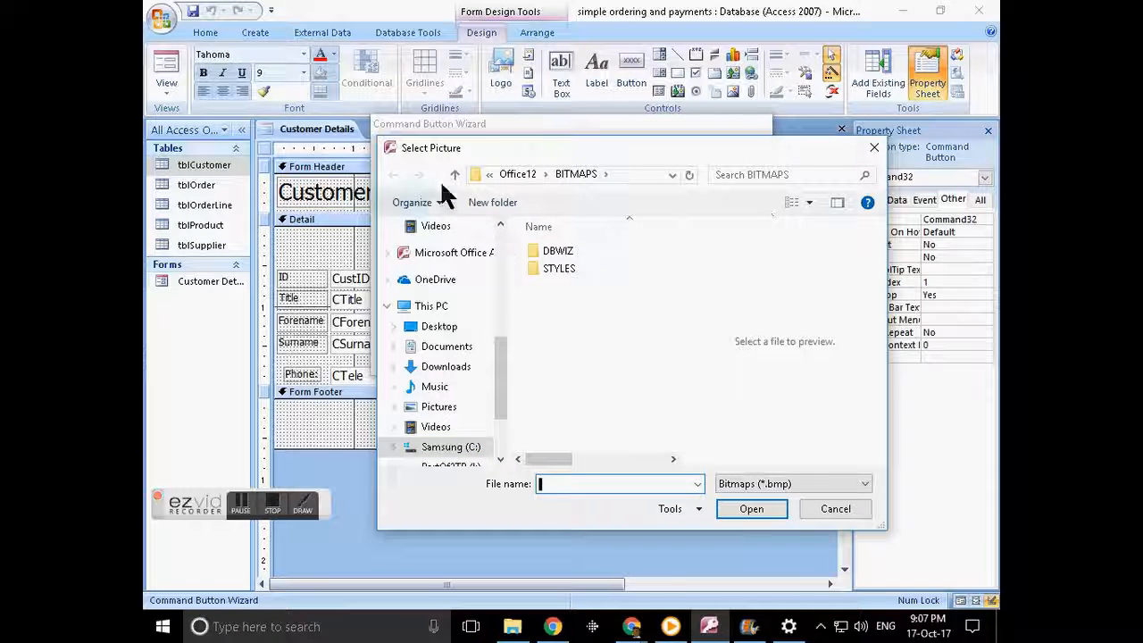
pyautogui.click(835, 516)
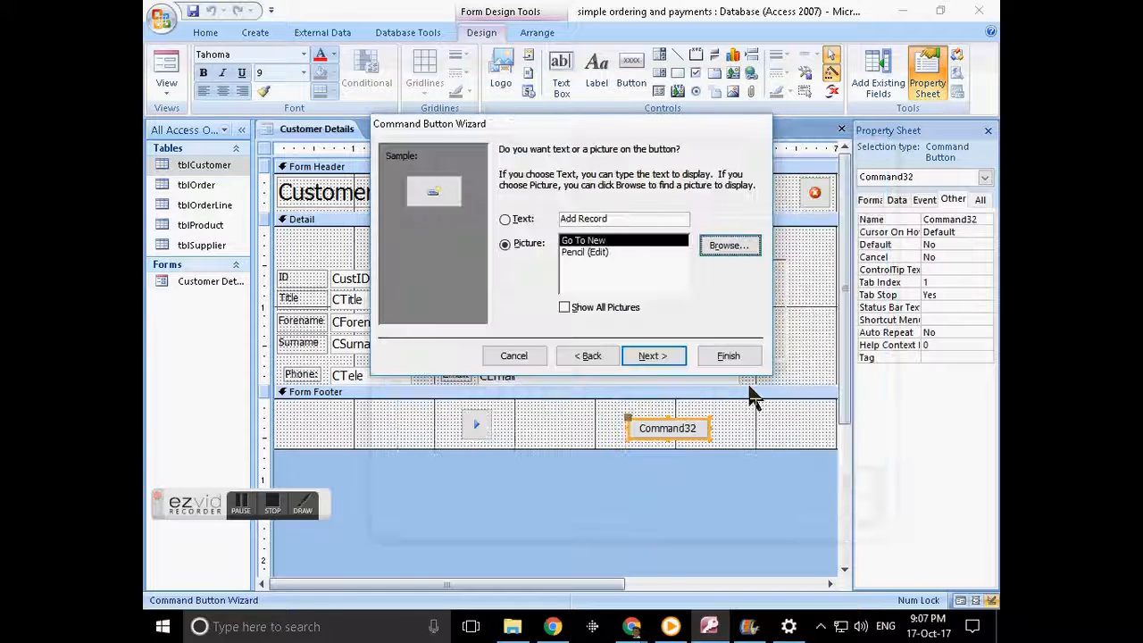
# - Browse the full list of available button pictures
pyautogui.click(601, 308)
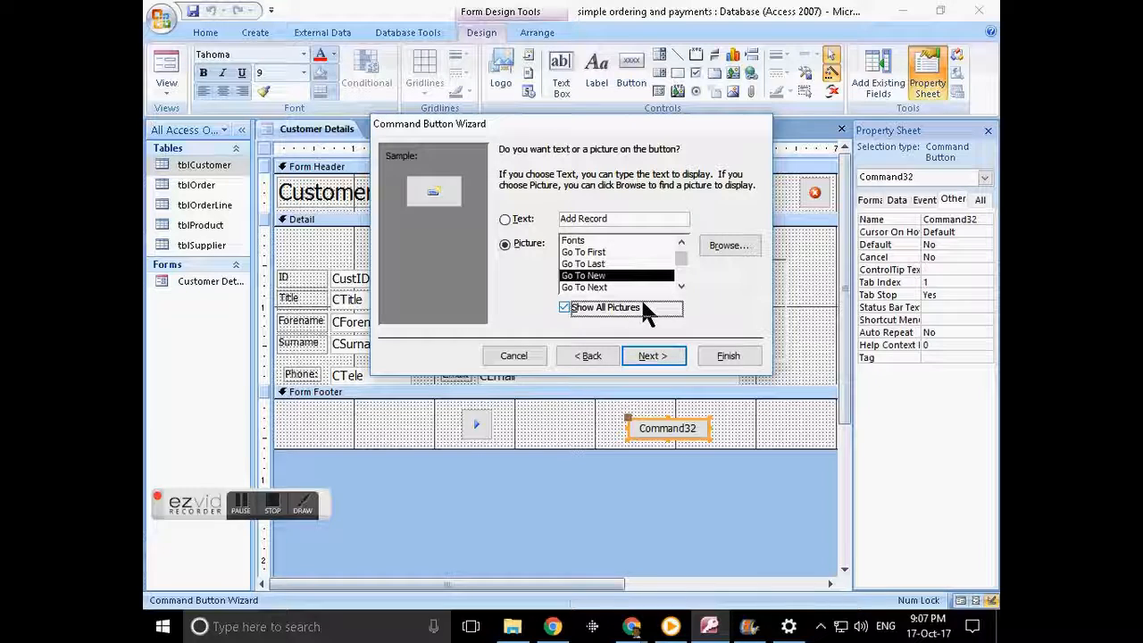
pyautogui.click(682, 286)
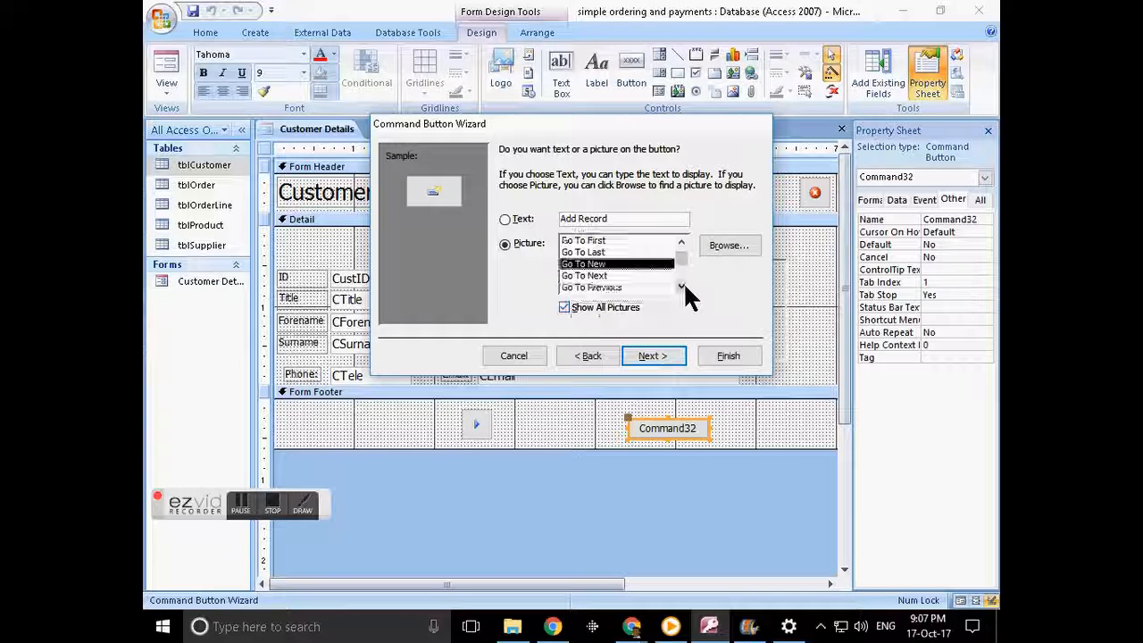
pyautogui.click(684, 286)
pyautogui.click(682, 243)
pyautogui.click(682, 243)
pyautogui.click(682, 243)
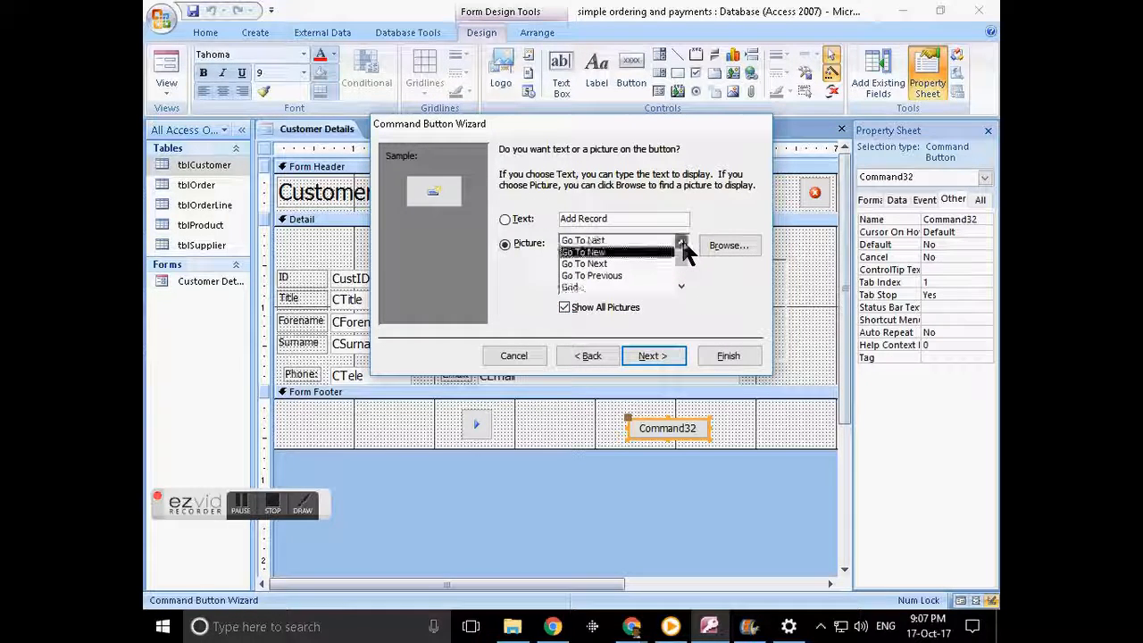
pyautogui.click(682, 242)
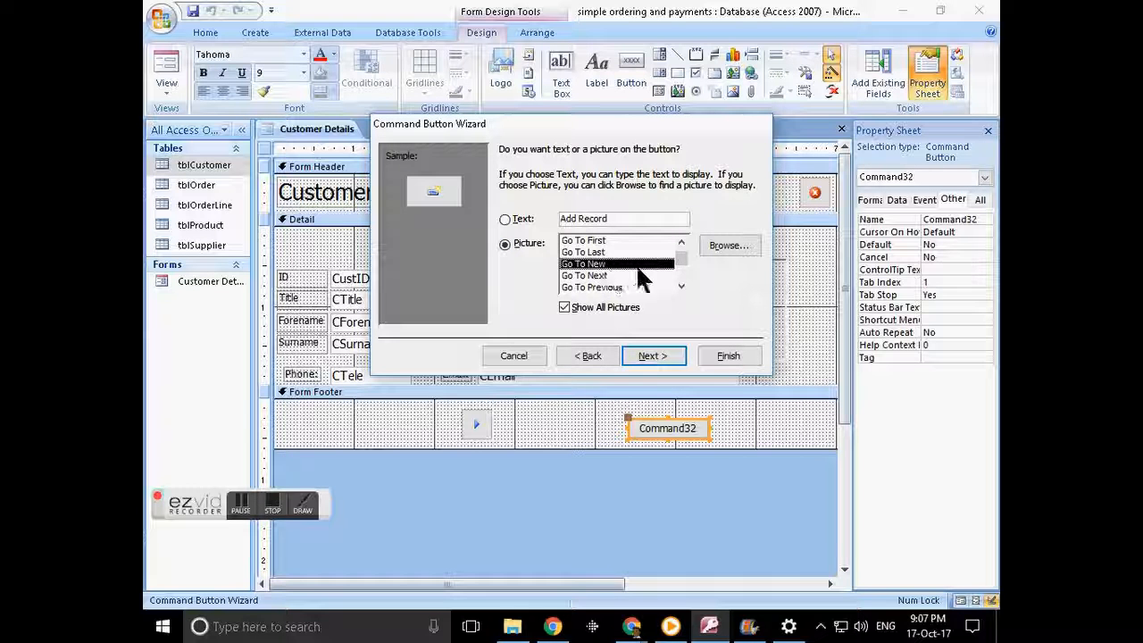
pyautogui.click(682, 244)
pyautogui.click(681, 244)
pyautogui.click(682, 244)
pyautogui.click(681, 243)
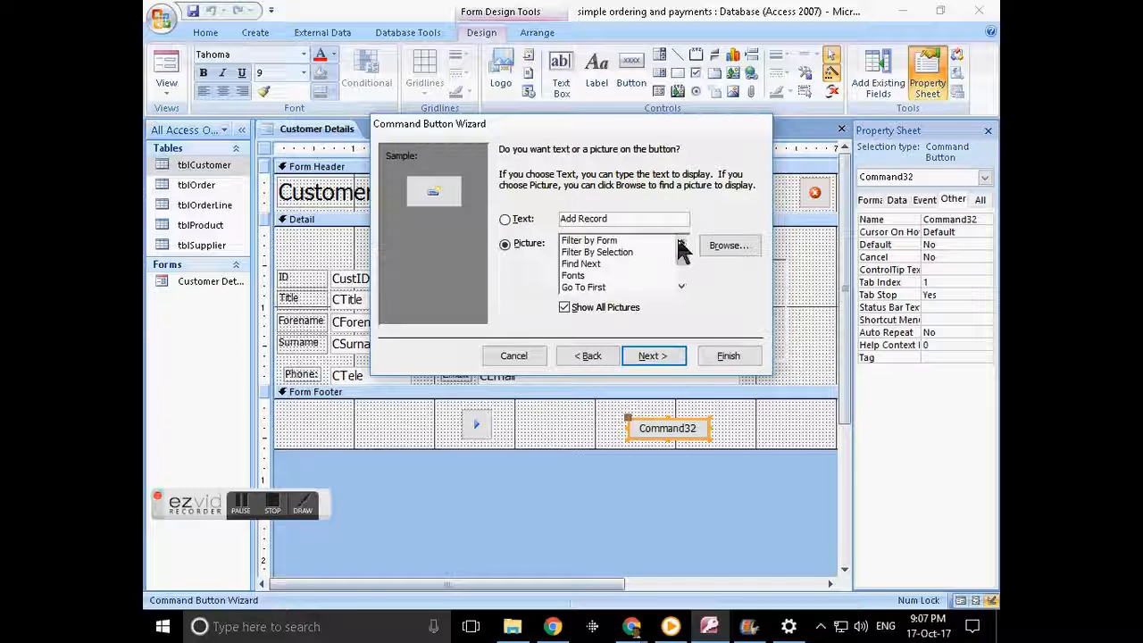
pyautogui.click(681, 286)
pyautogui.click(681, 287)
pyautogui.click(681, 286)
pyautogui.click(681, 286)
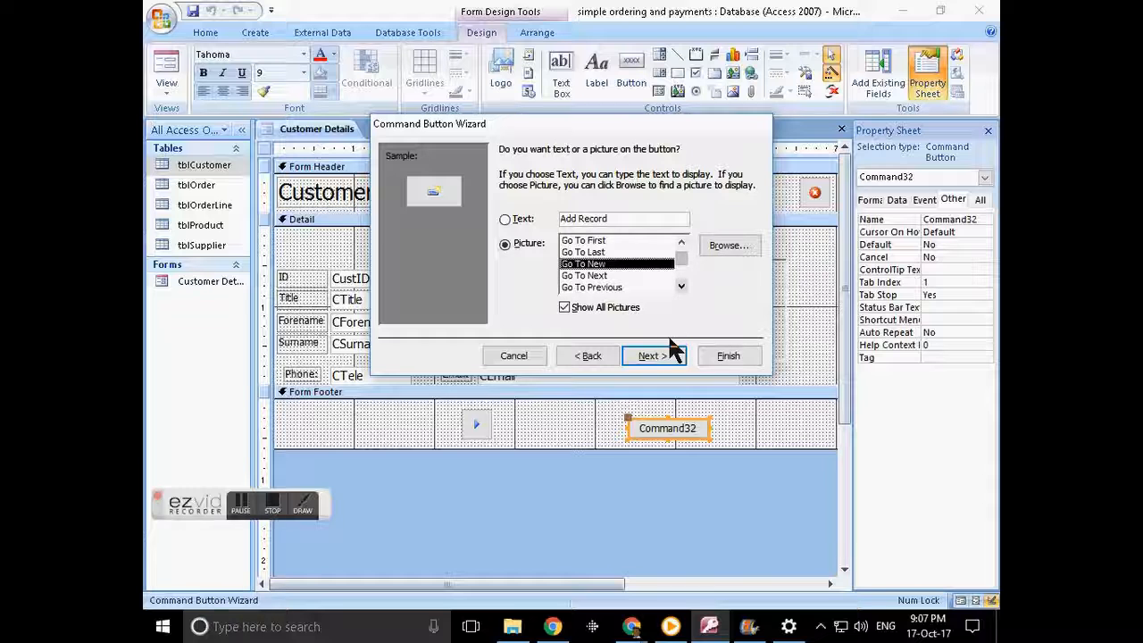
# - Caption the button 'New Customer', name it cmdNewCustomer and finish
pyautogui.click(505, 219)
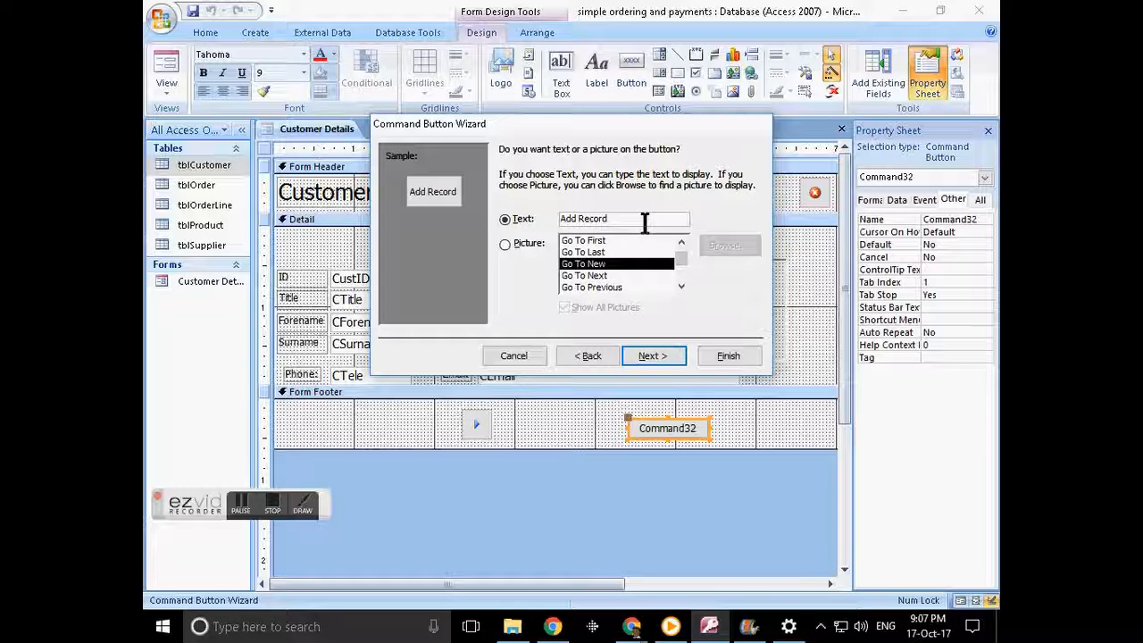
pyautogui.moveTo(644, 223); pyautogui.dragTo(537, 218)
pyautogui.write('New')
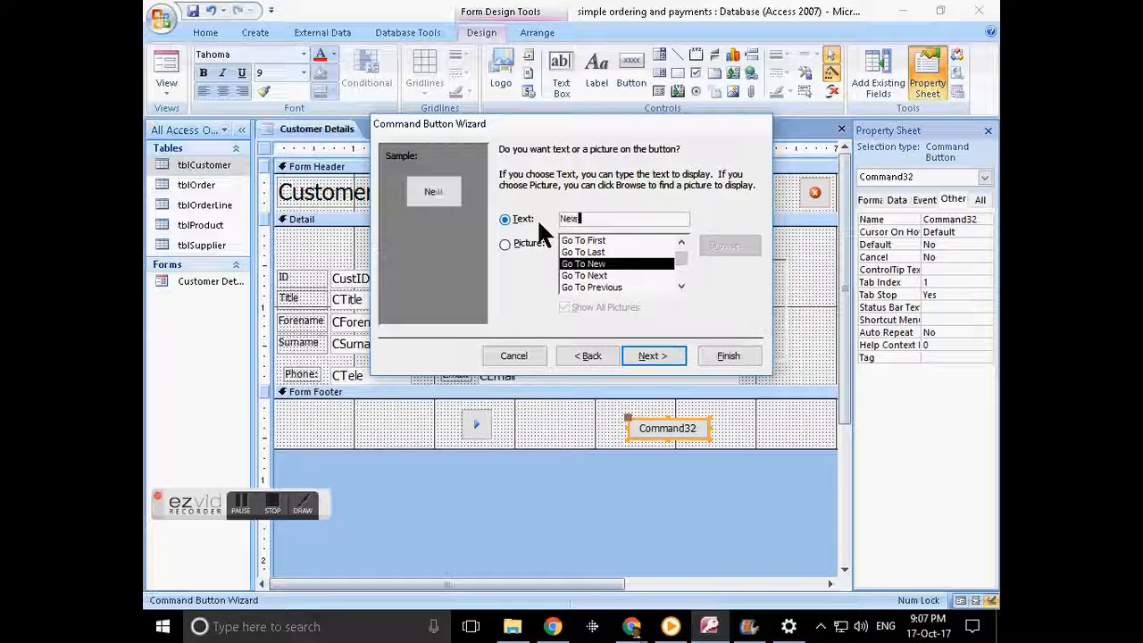
pyautogui.write(' Customer')
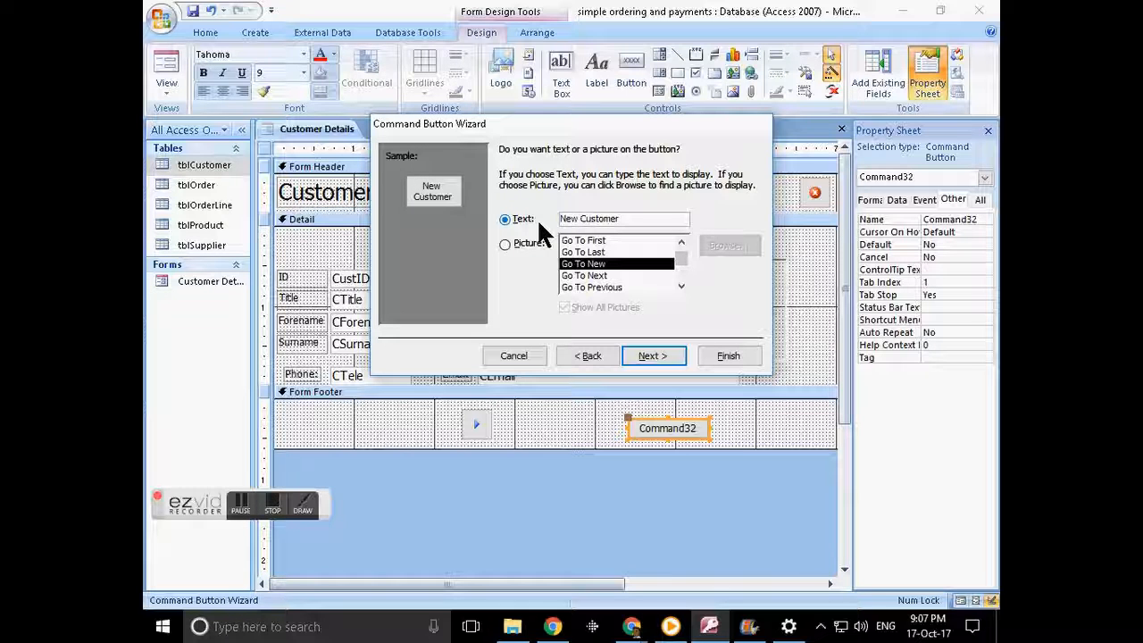
pyautogui.click(662, 350)
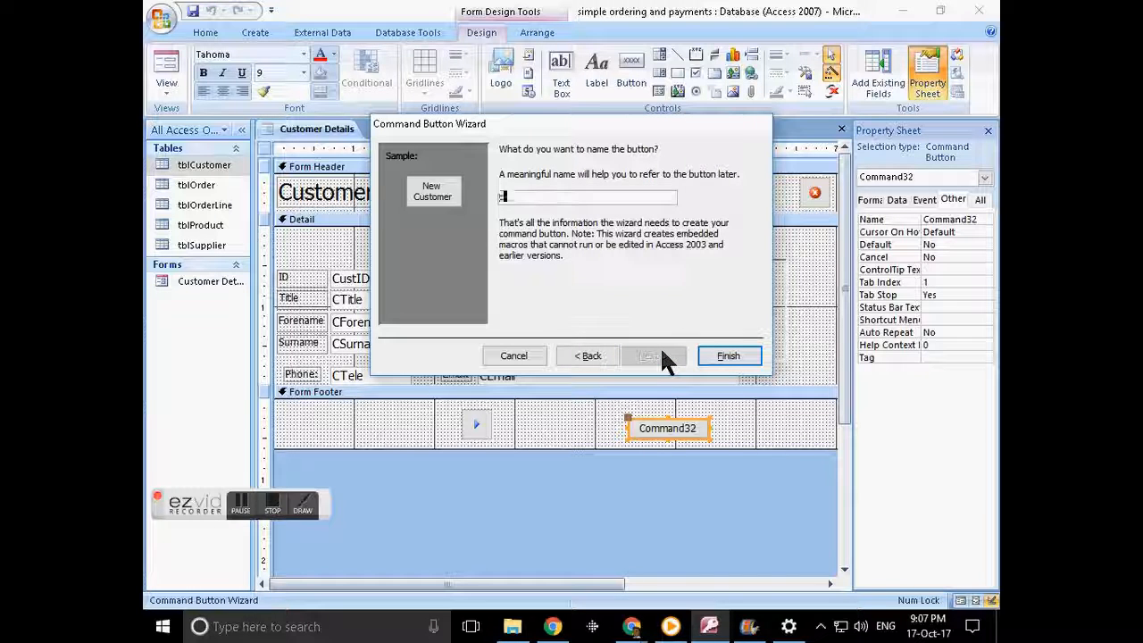
pyautogui.write('cmdNewCus')
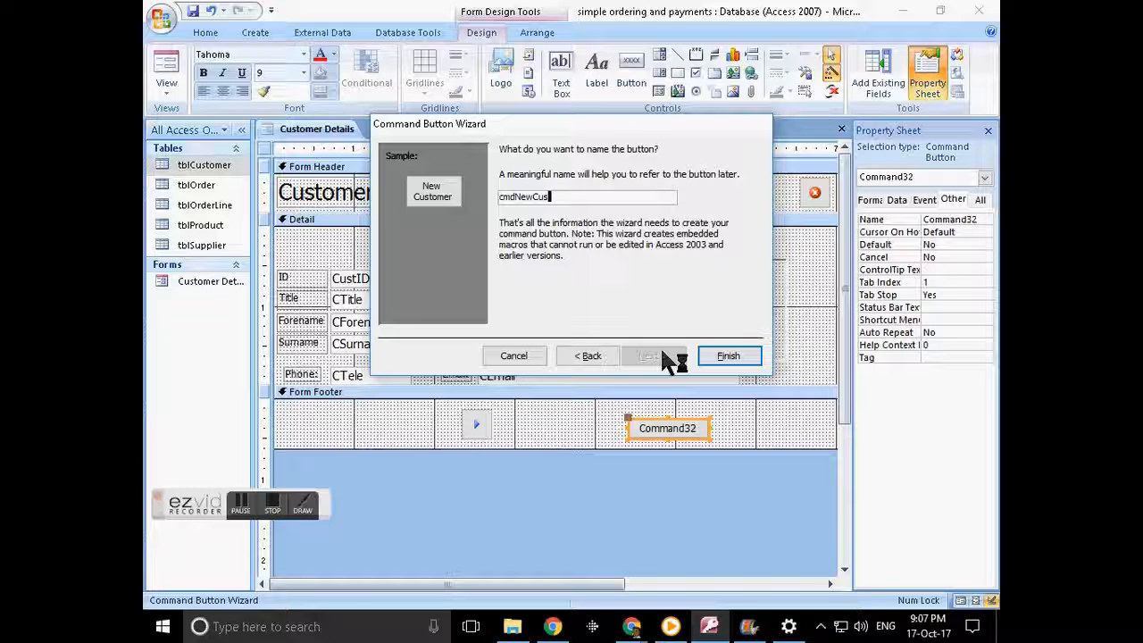
pyautogui.write('tomer')
pyautogui.click(714, 354)
# - Drag the New Customer button from the footer into the header right beside the close button
pyautogui.click(616, 436)
pyautogui.moveTo(663, 435); pyautogui.dragTo(695, 190)
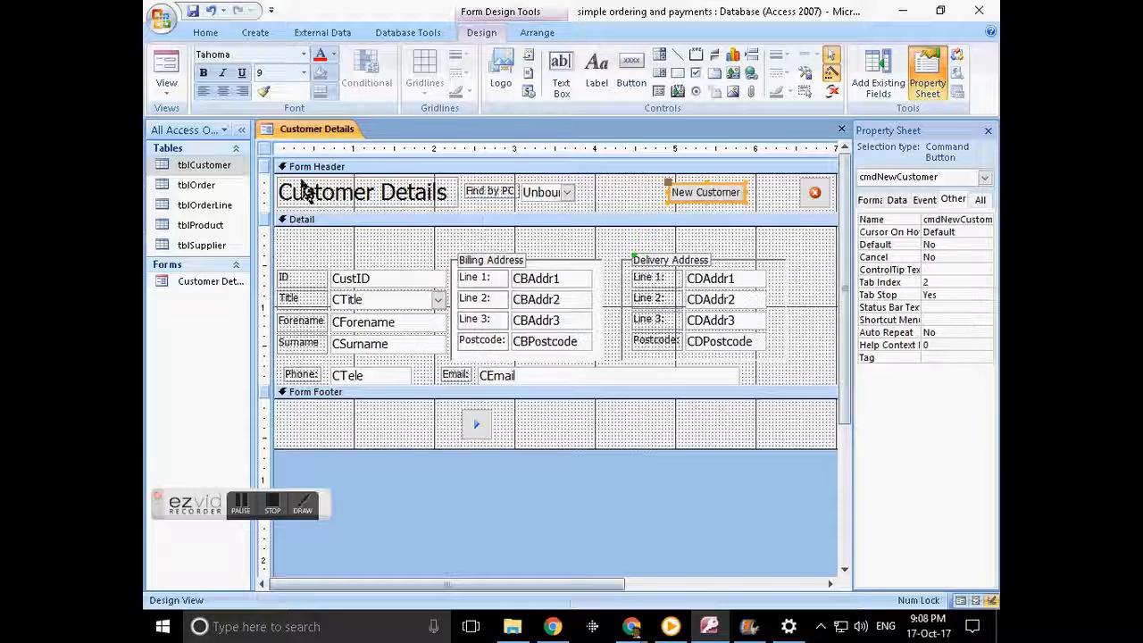
pyautogui.moveTo(688, 186); pyautogui.dragTo(728, 187)
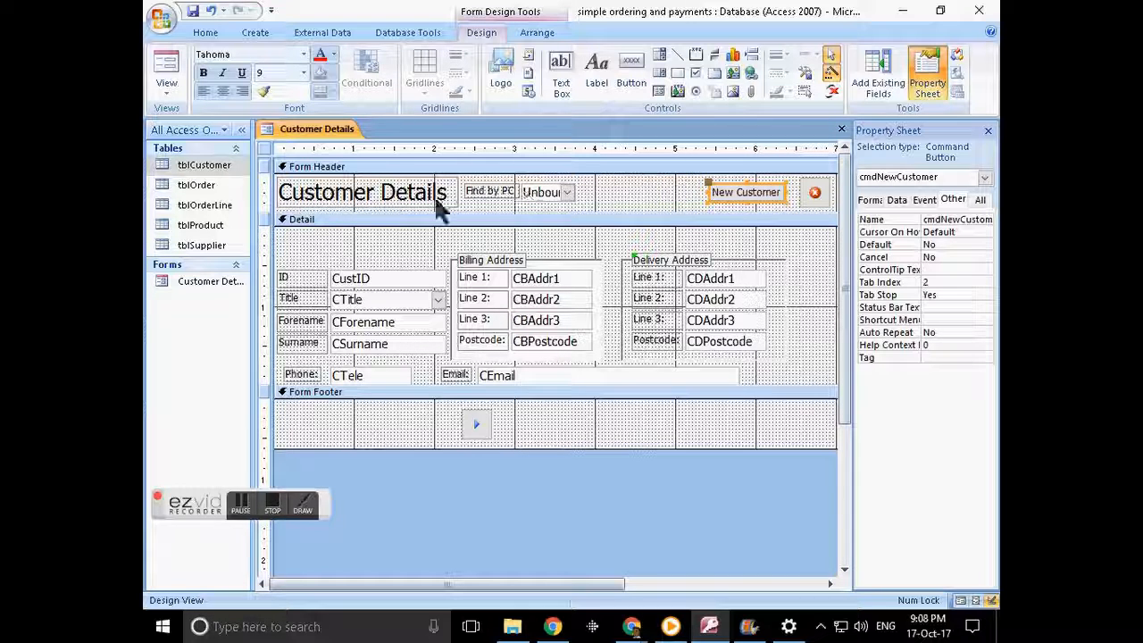